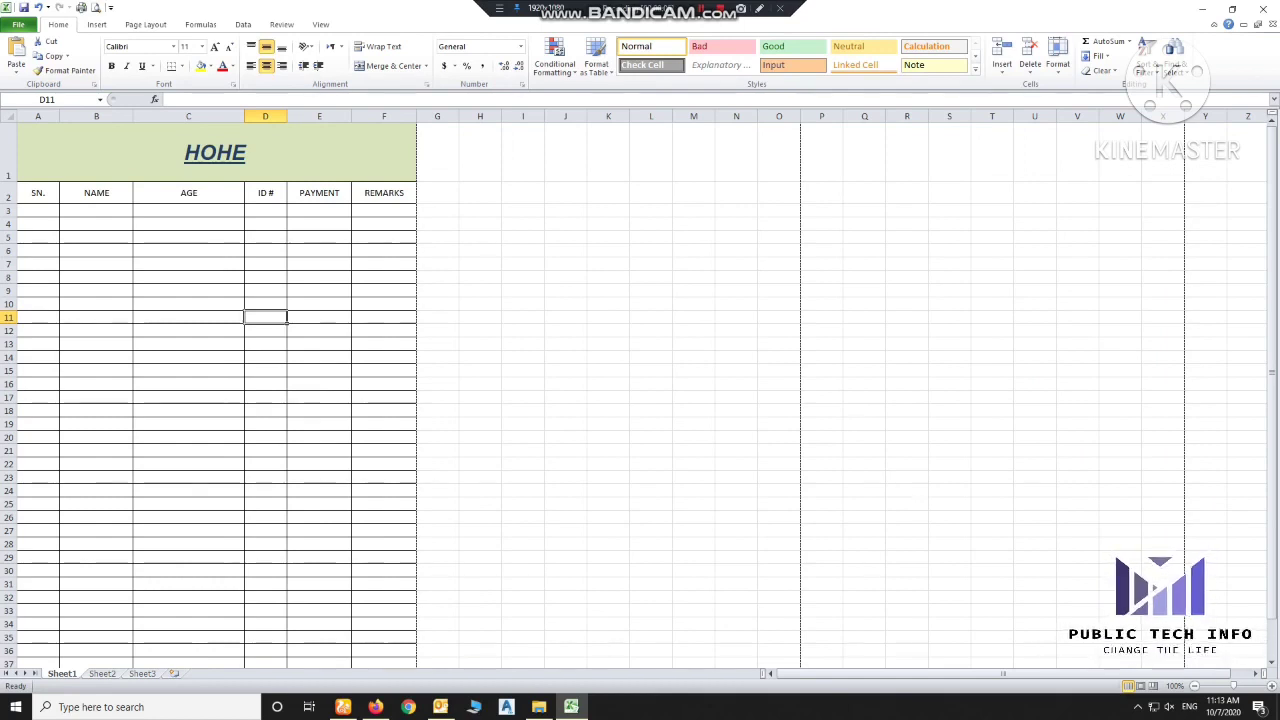
- Select cells around the HOHE table: I11, G10, then C8 and C9 in the AGE column
{"action": "left_click", "coordinate": [522, 317]}
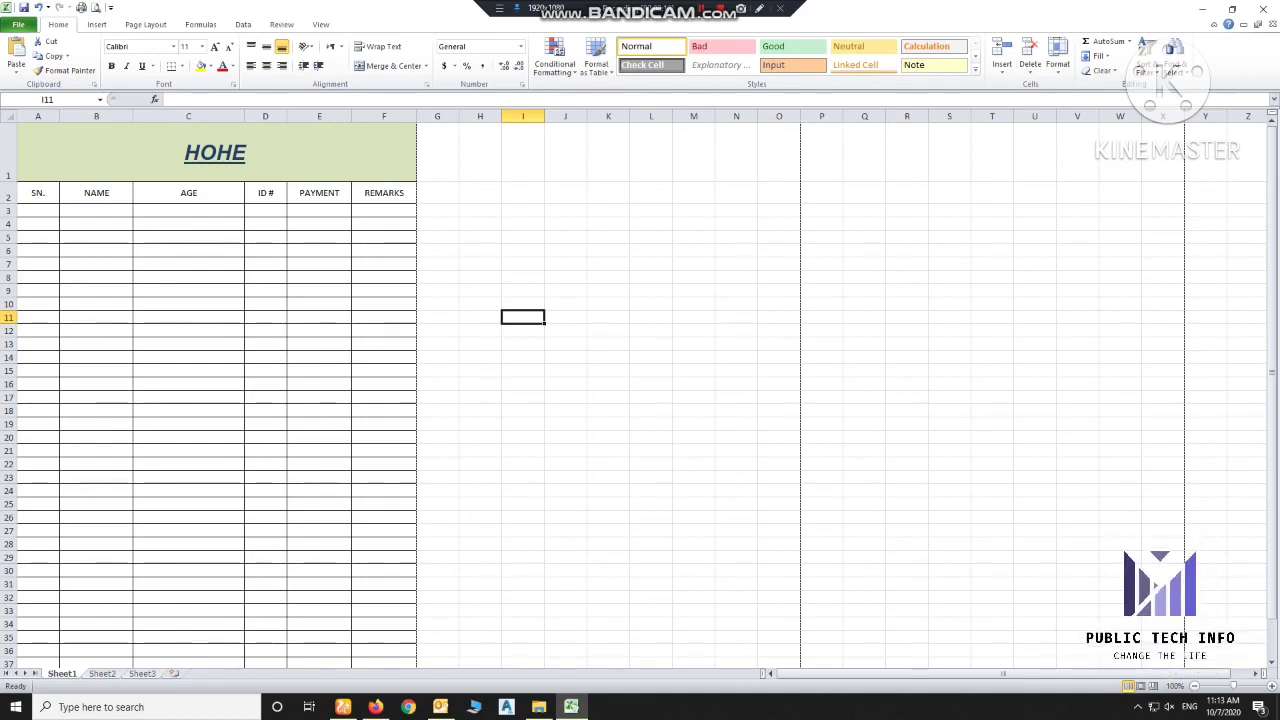
{"action": "left_click", "coordinate": [437, 303]}
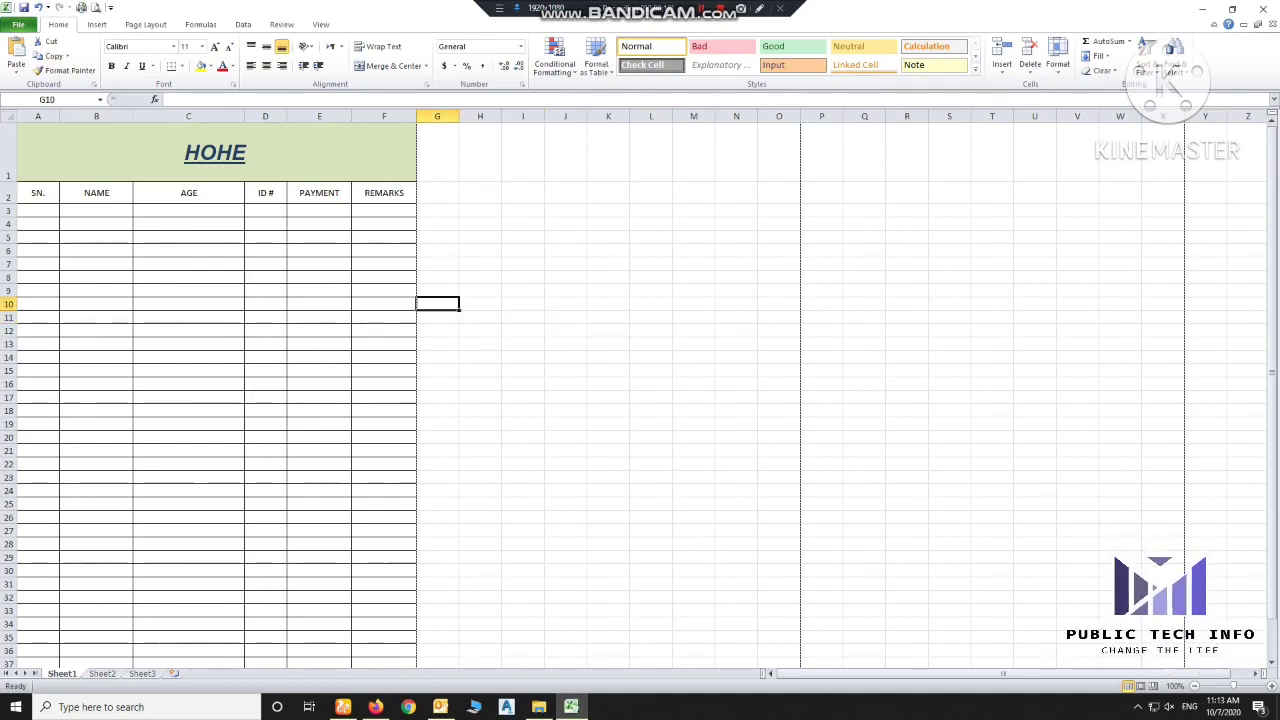
{"action": "left_click", "coordinate": [188, 277]}
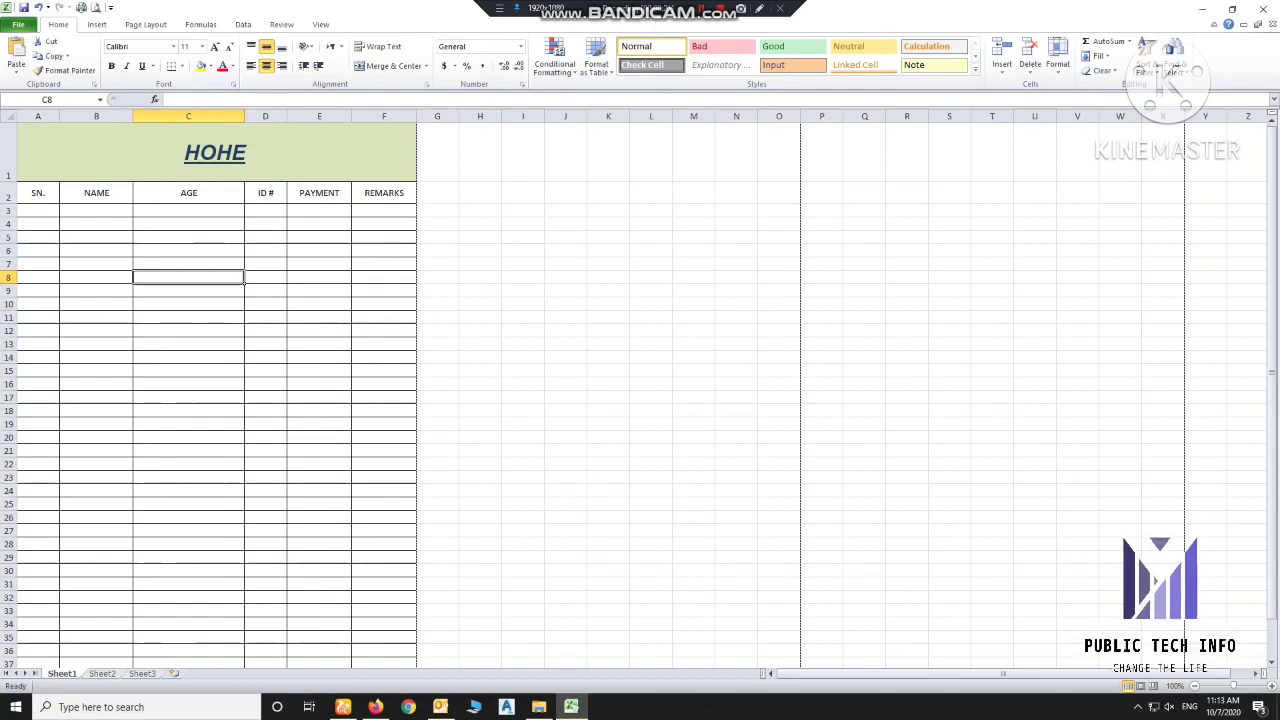
{"action": "key", "text": "Down"}
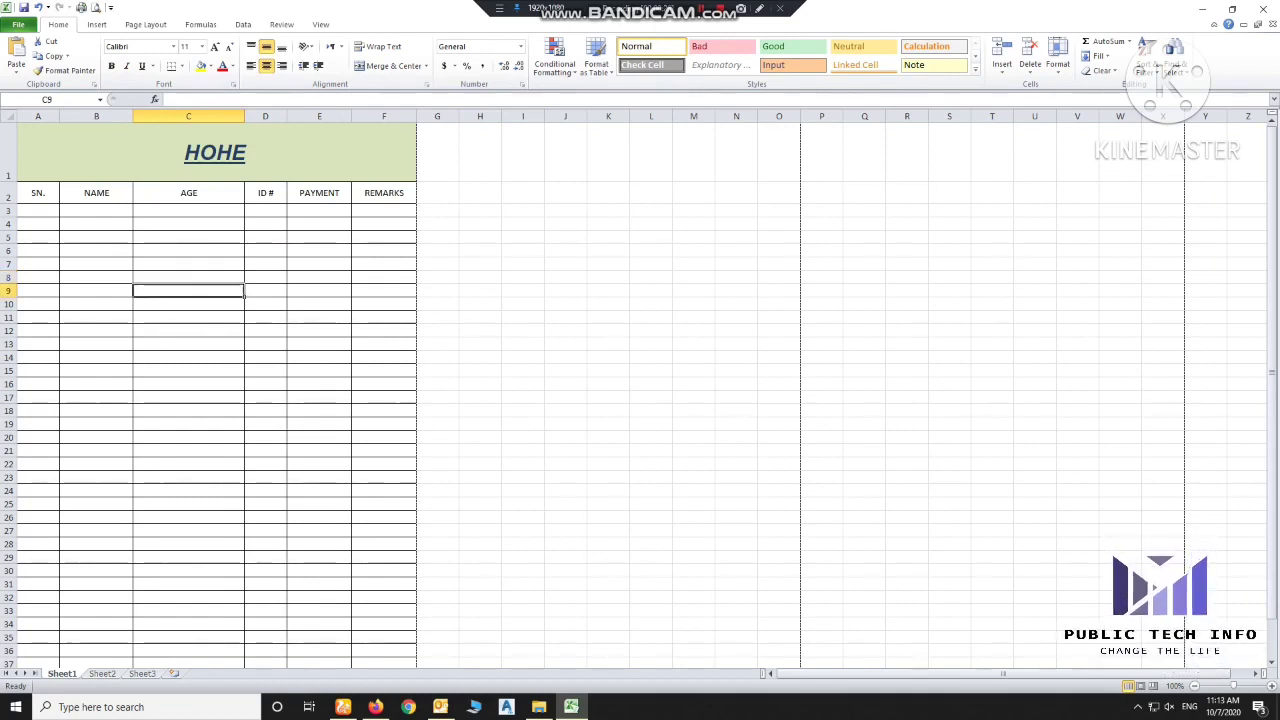
{"action": "key", "text": "ctrl+alt+g"}
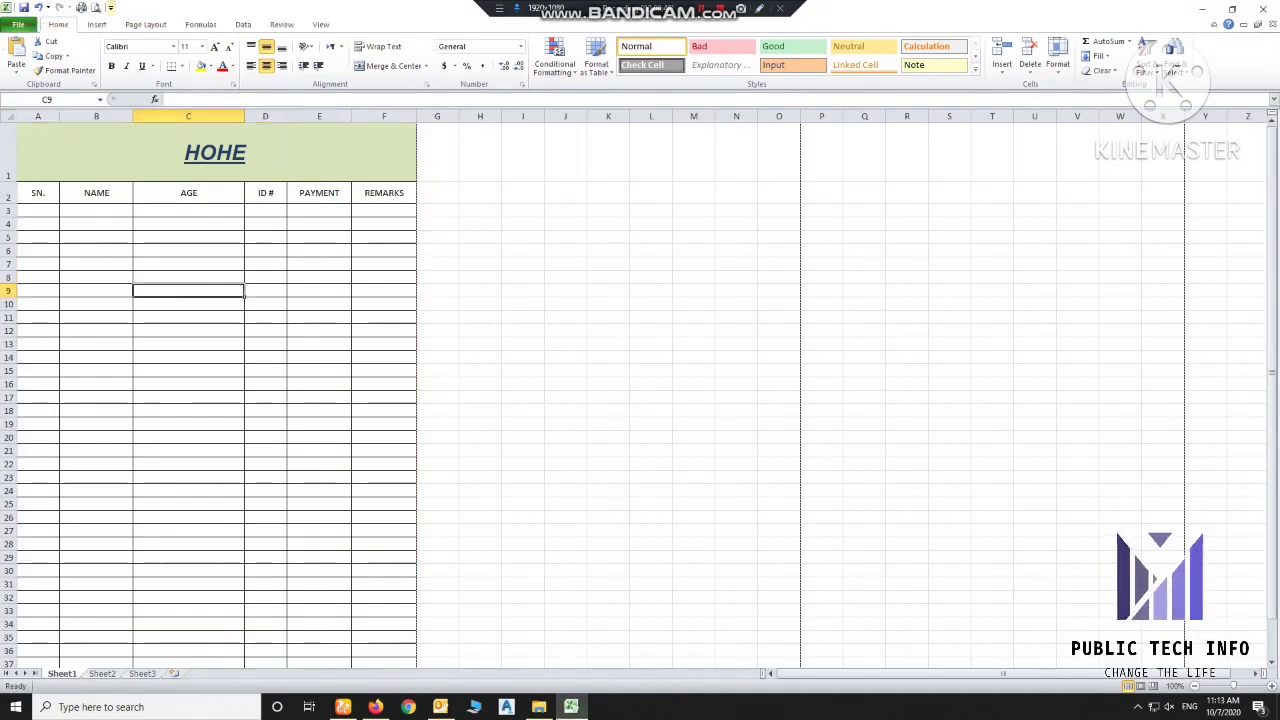
- Browse the Page Layout, Formulas and Insert ribbon options and rearrange the window
{"action": "left_click", "coordinate": [145, 24]}
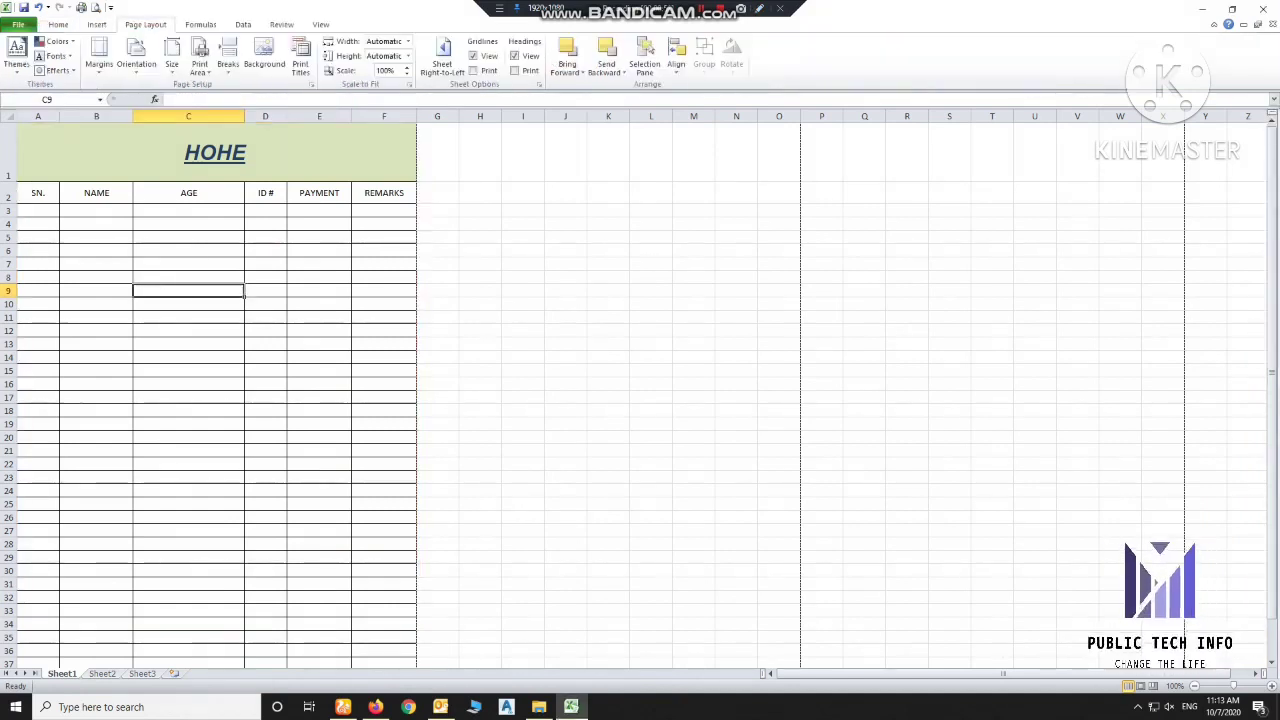
{"action": "left_click", "coordinate": [200, 24]}
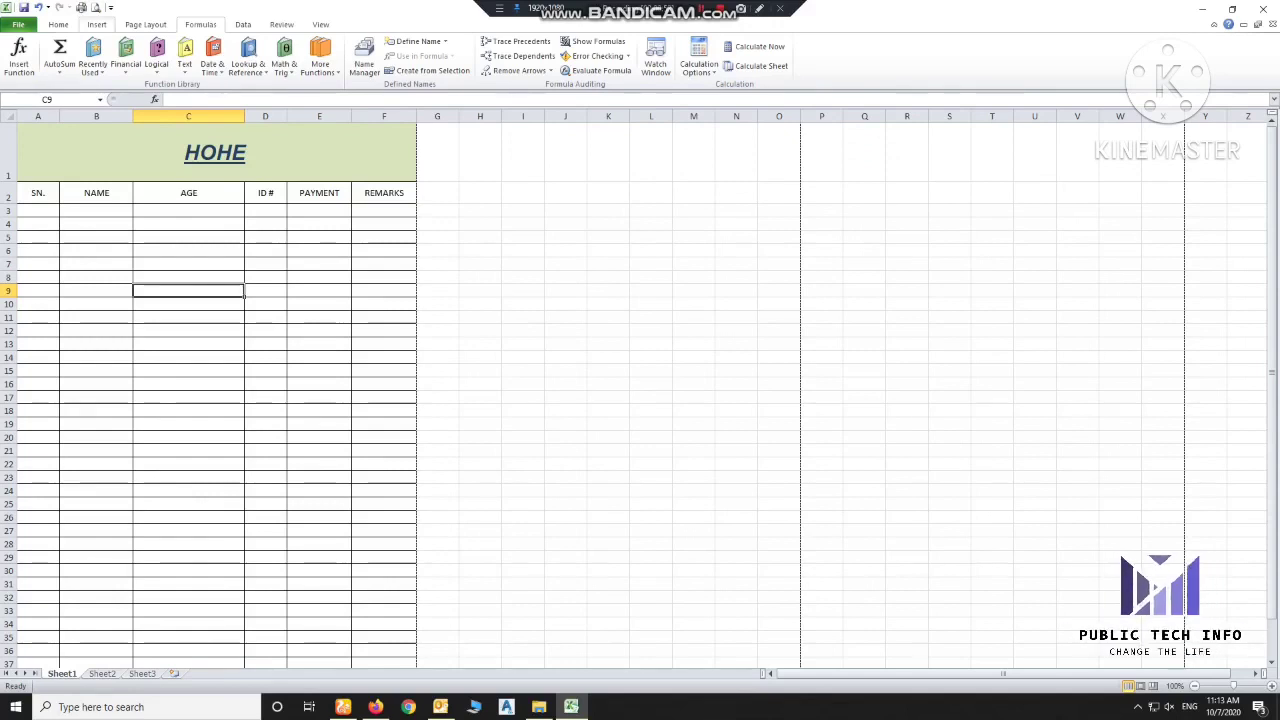
{"action": "left_click", "coordinate": [96, 24]}
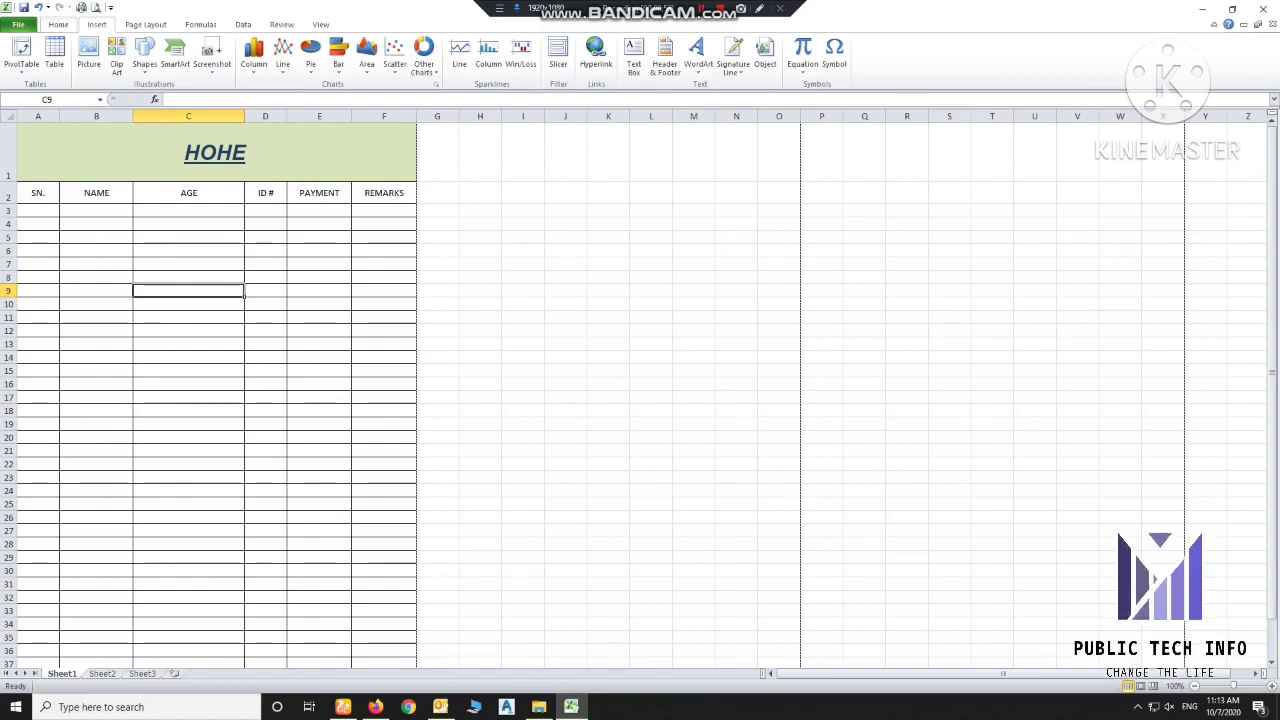
{"action": "left_click", "coordinate": [188, 303]}
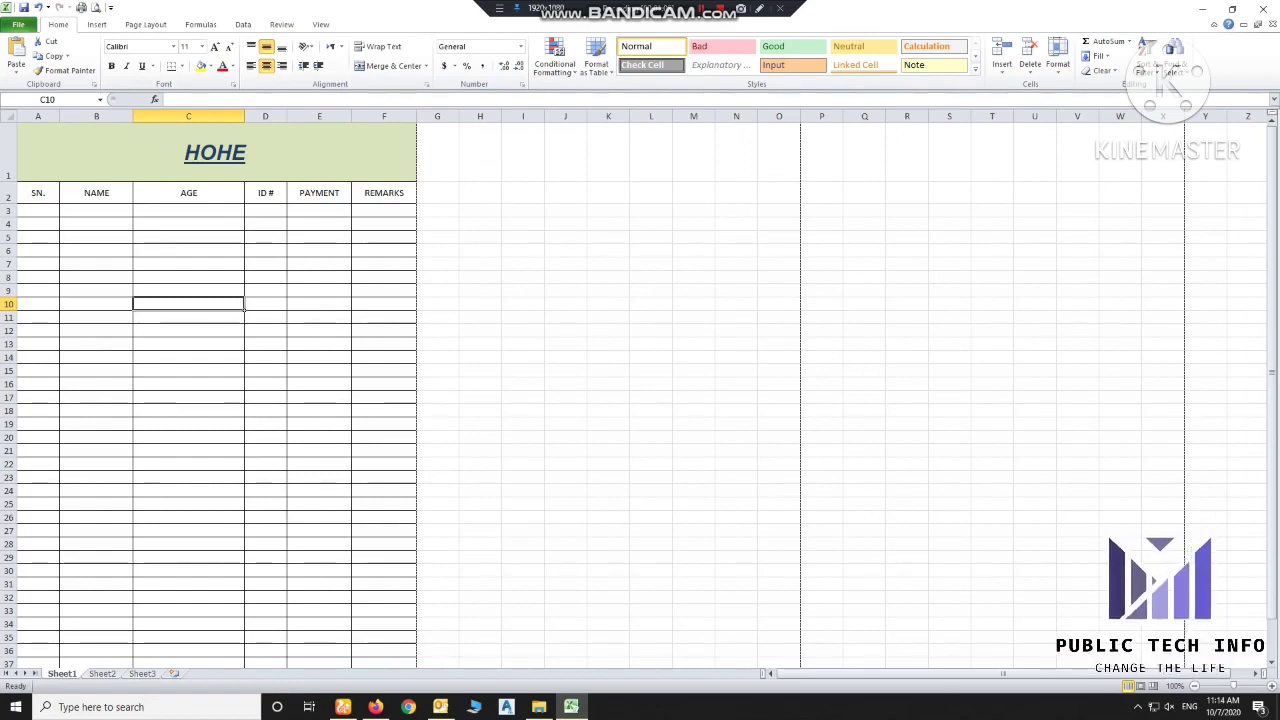
{"action": "left_click", "coordinate": [759, 8]}
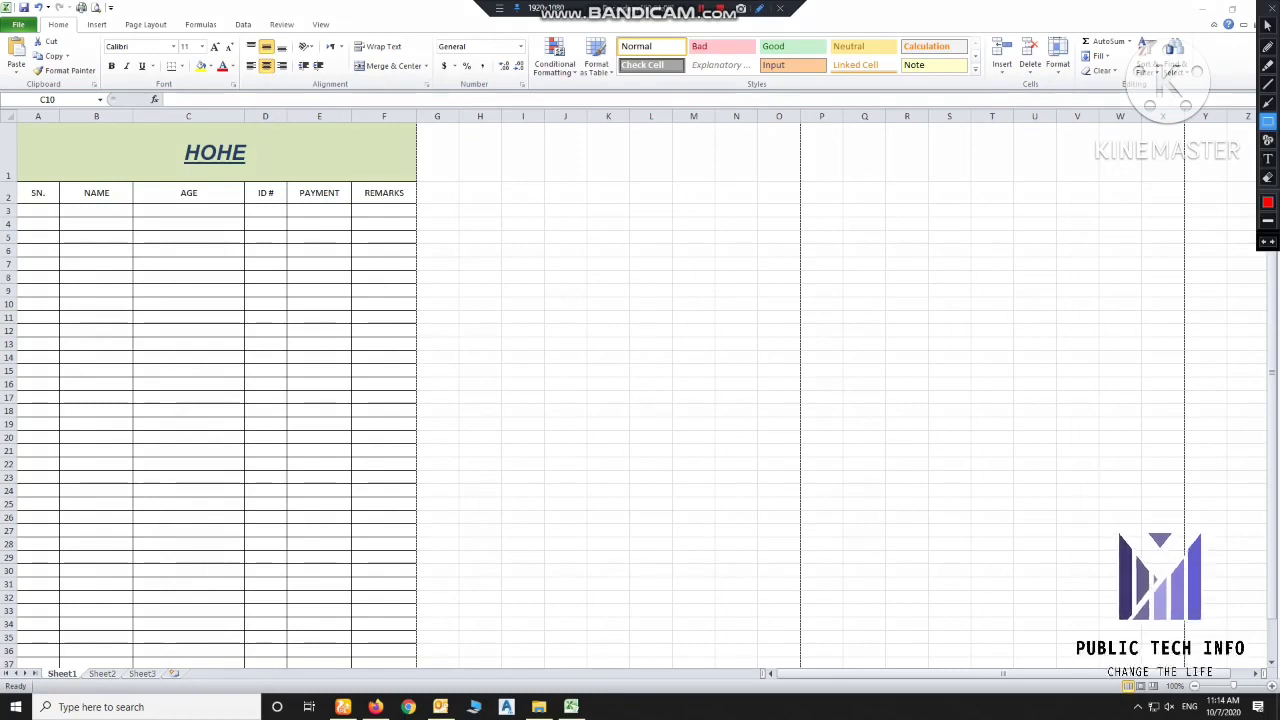
{"action": "left_click_drag", "start_coordinate": [527, 32], "coordinate": [617, 123]}
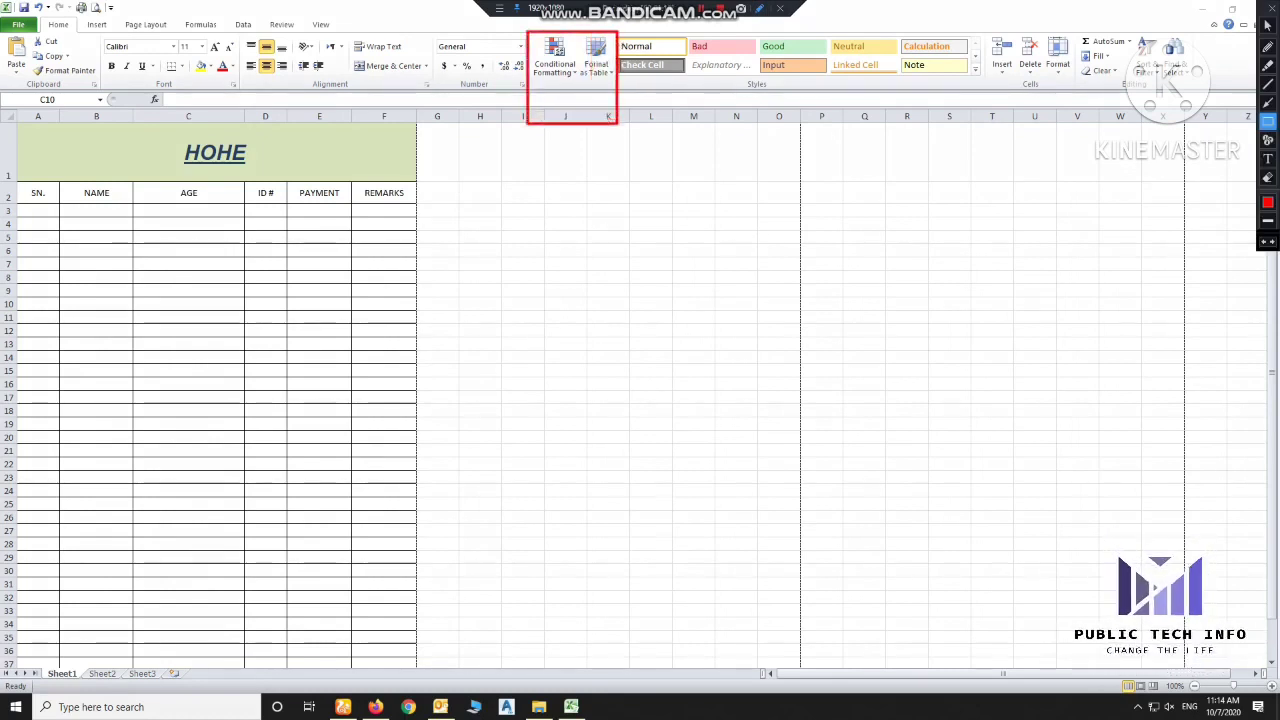
{"action": "mouse_move", "coordinate": [18, 182]}
{"action": "left_mouse_down"}
{"action": "mouse_move", "coordinate": [148, 304]}
{"action": "mouse_move", "coordinate": [416, 330]}
{"action": "left_mouse_up"}
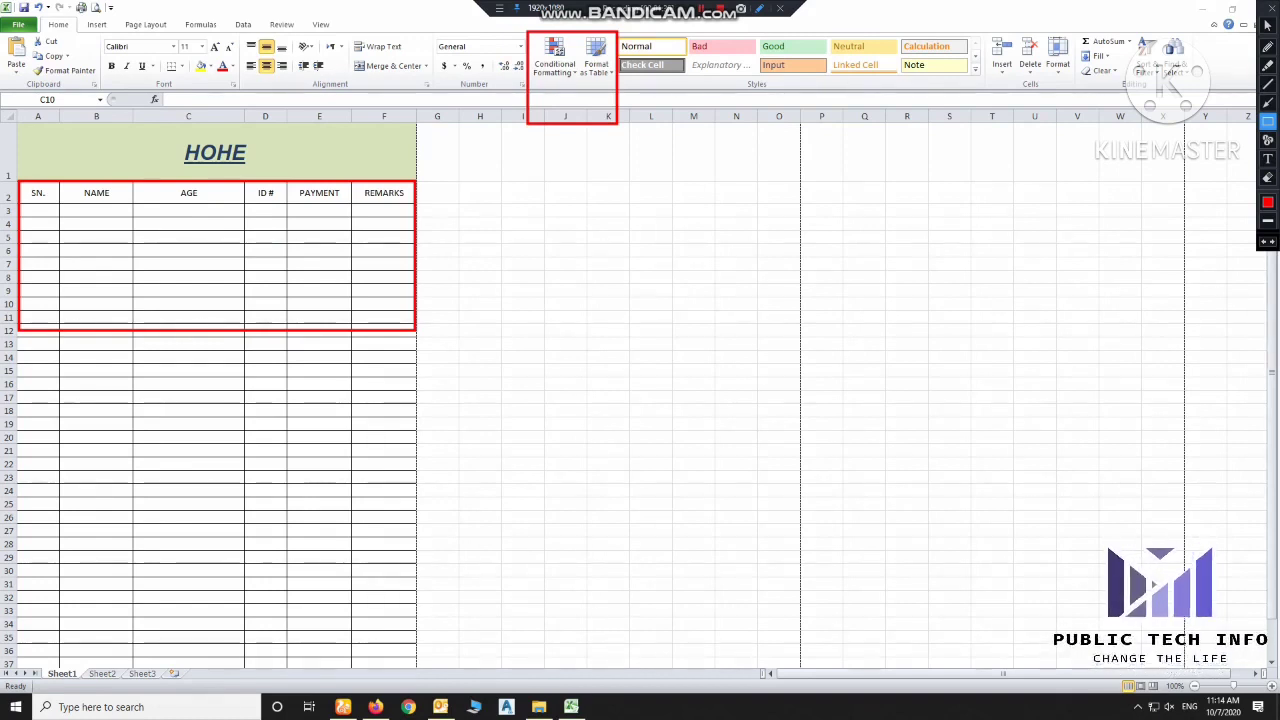
{"action": "left_click_drag", "start_coordinate": [985, 30], "coordinate": [1080, 130]}
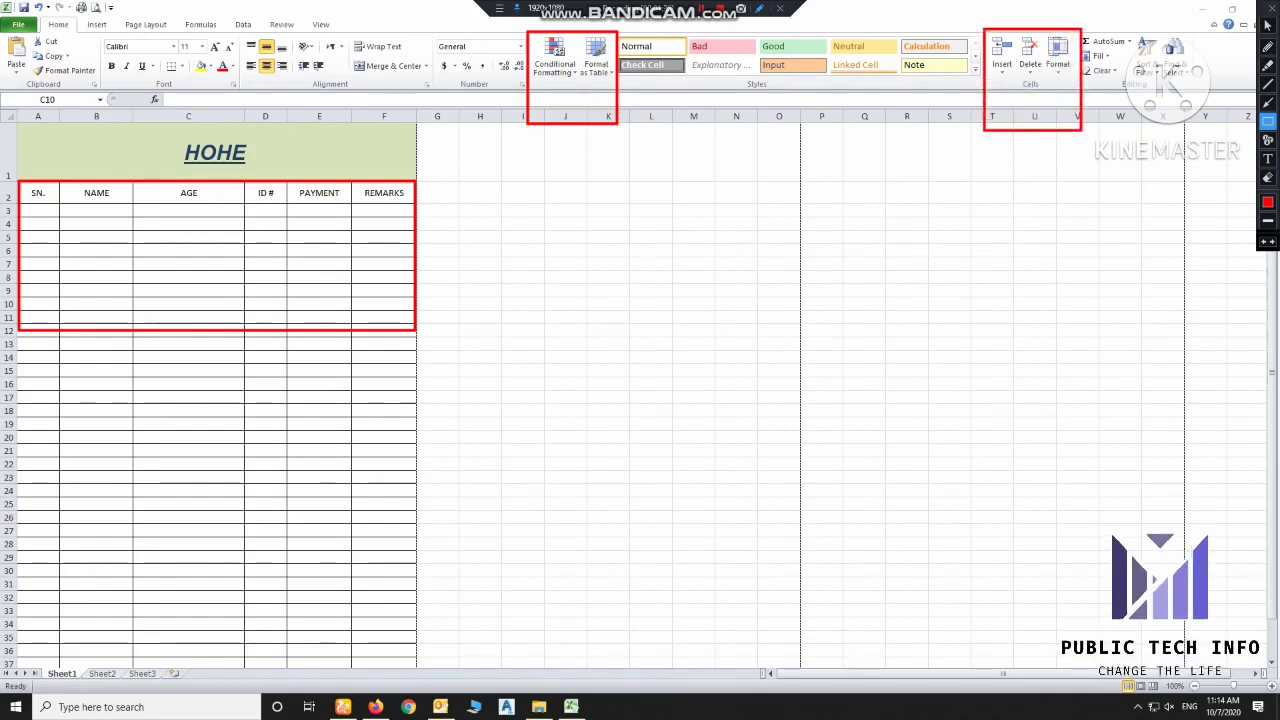
{"action": "left_click_drag", "start_coordinate": [1043, 30], "coordinate": [1078, 117]}
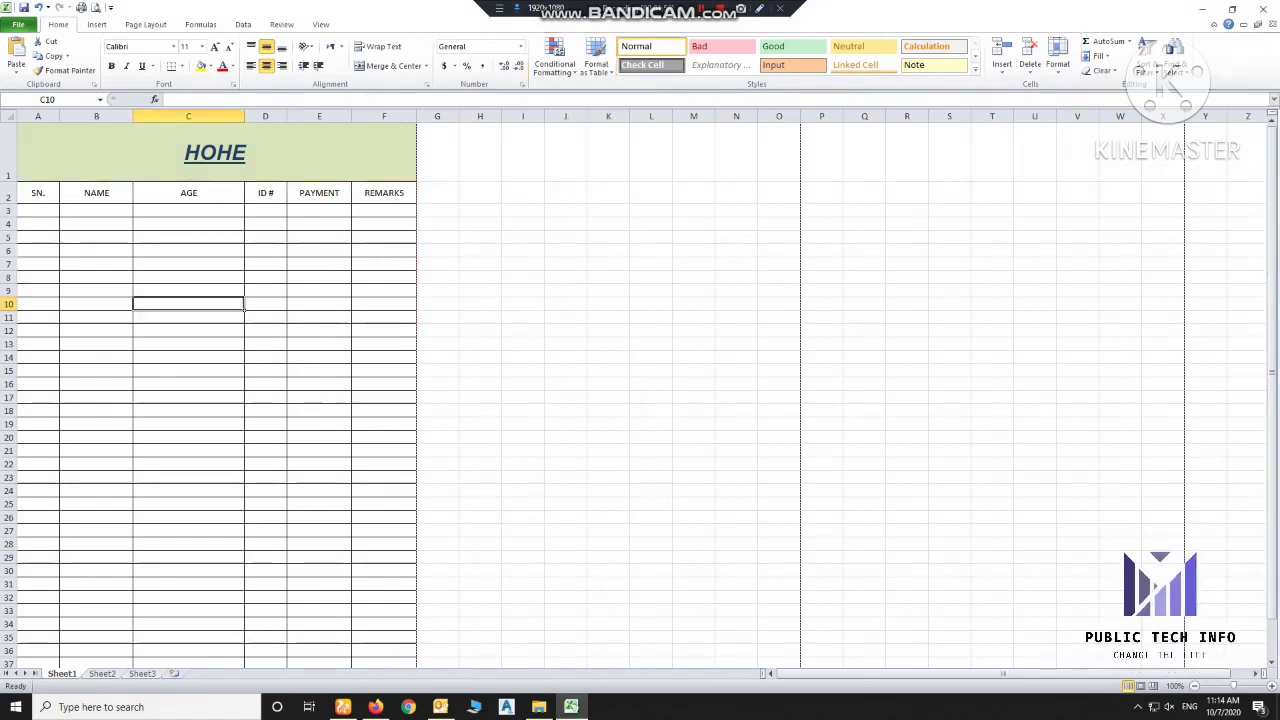
- Check the J4 shortcut menu and the Insert/Delete cell choices without changing anything
{"action": "left_click", "coordinate": [565, 224]}
{"action": "right_click", "coordinate": [573, 224]}
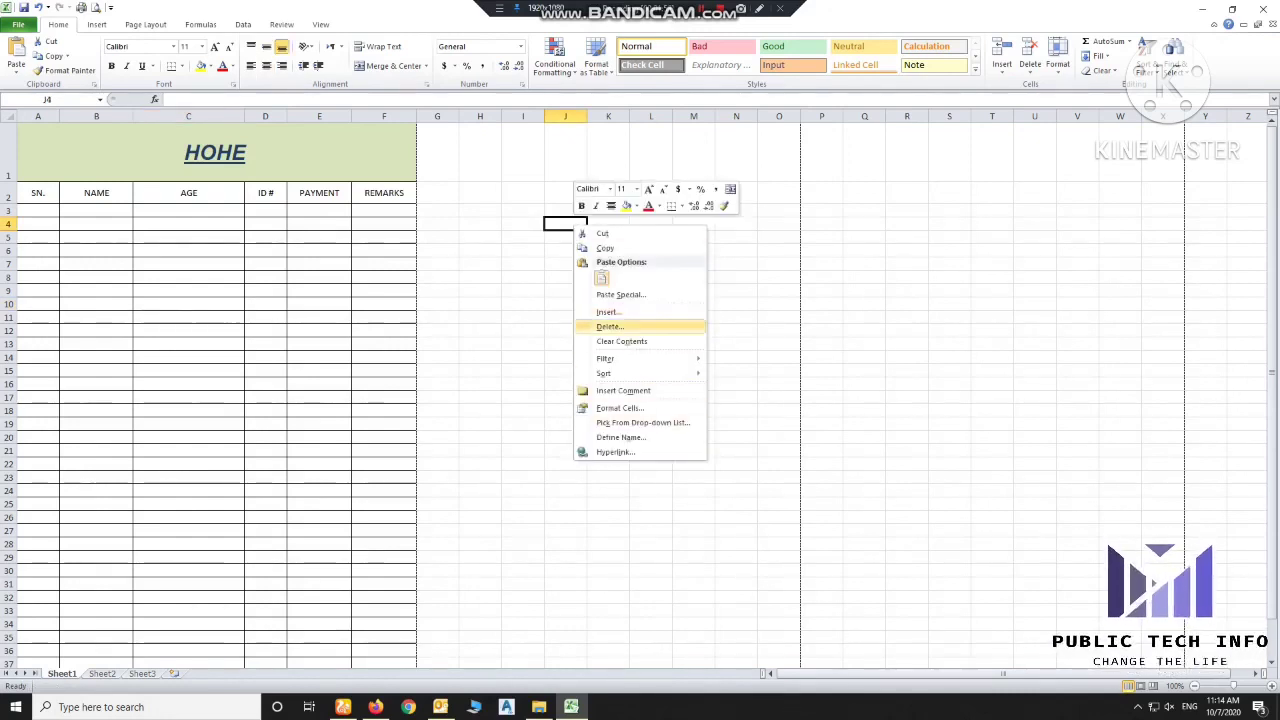
{"action": "key", "text": "Escape"}
{"action": "left_click", "coordinate": [1002, 66]}
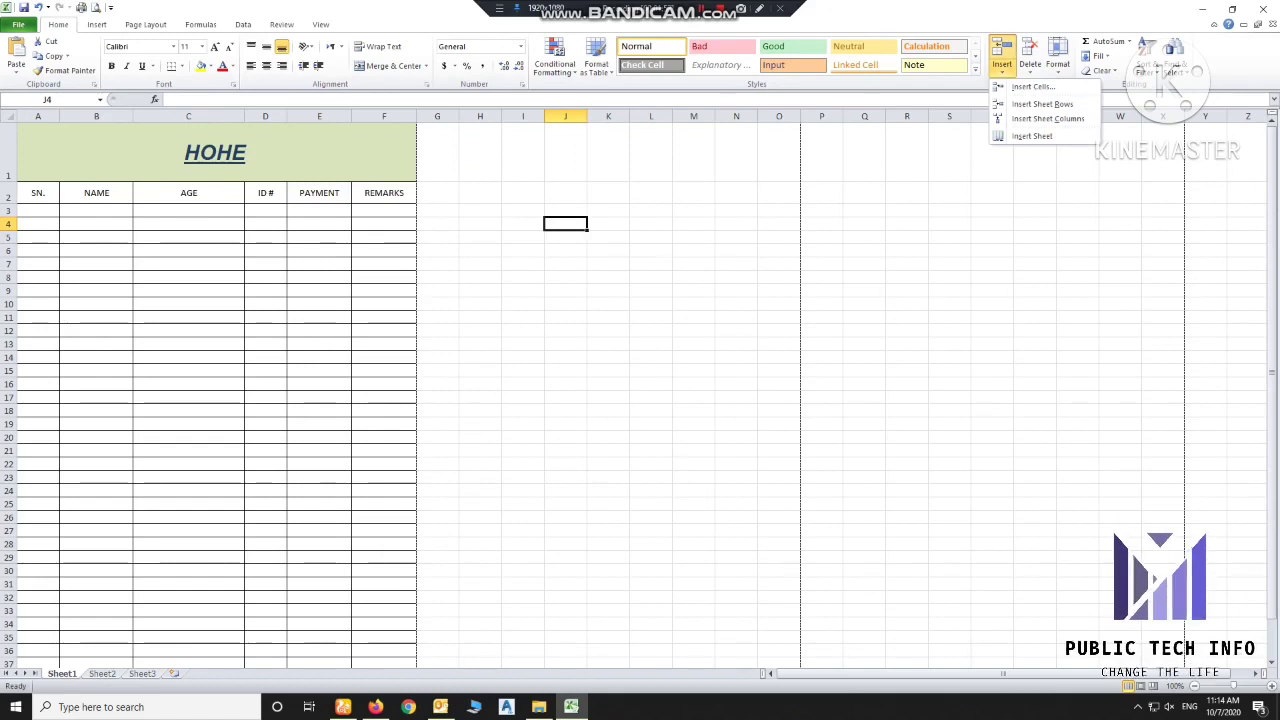
{"action": "left_click", "coordinate": [1030, 66]}
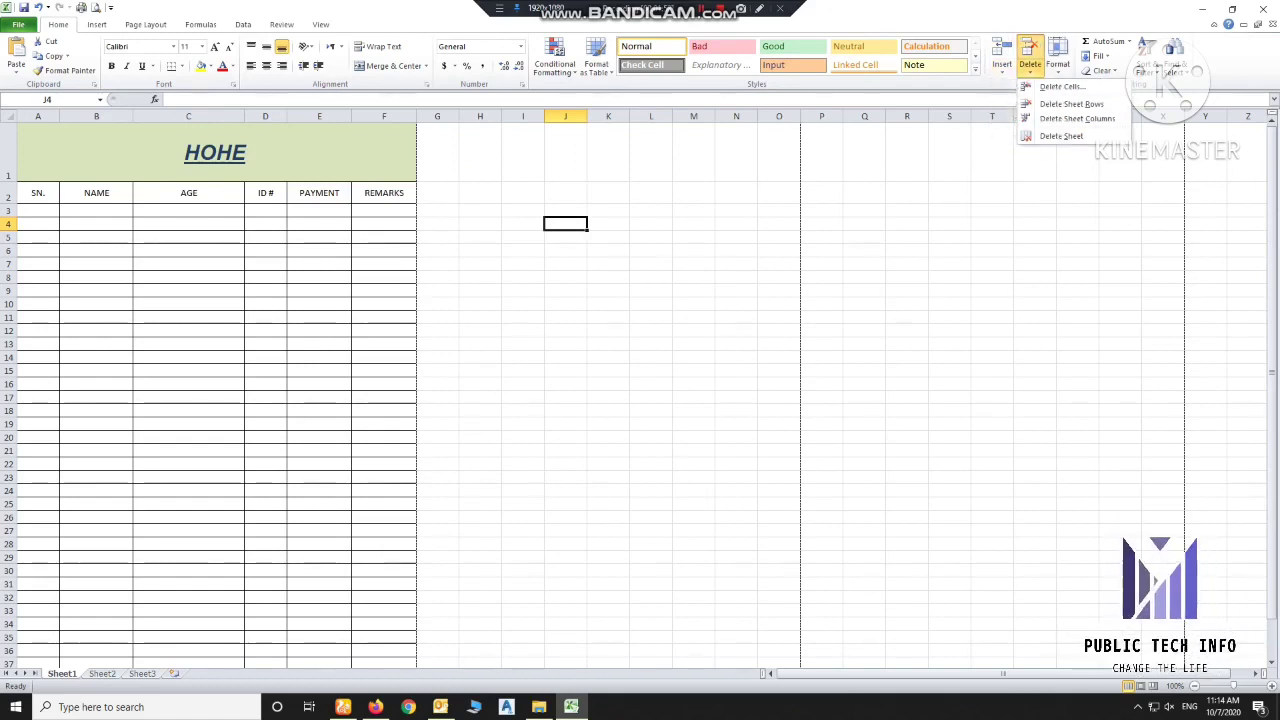
{"action": "key", "text": "Escape"}
{"action": "left_click", "coordinate": [384, 223]}
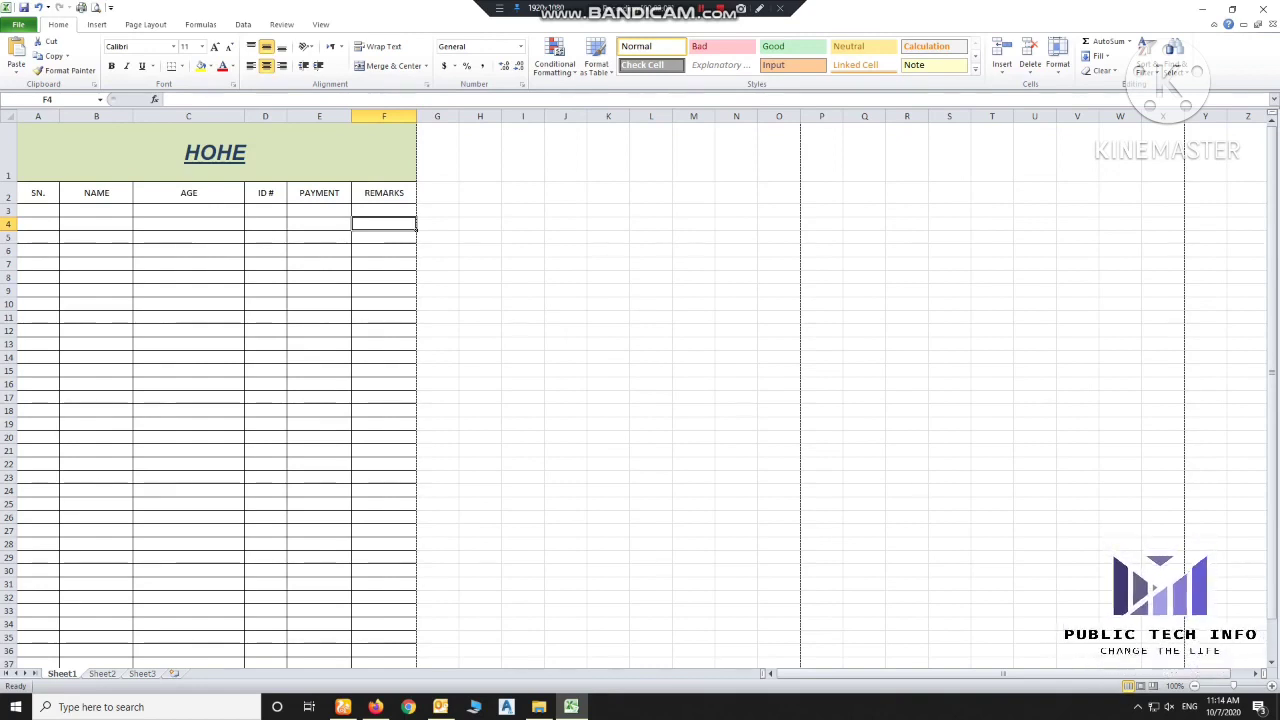
{"action": "left_click", "coordinate": [188, 317]}
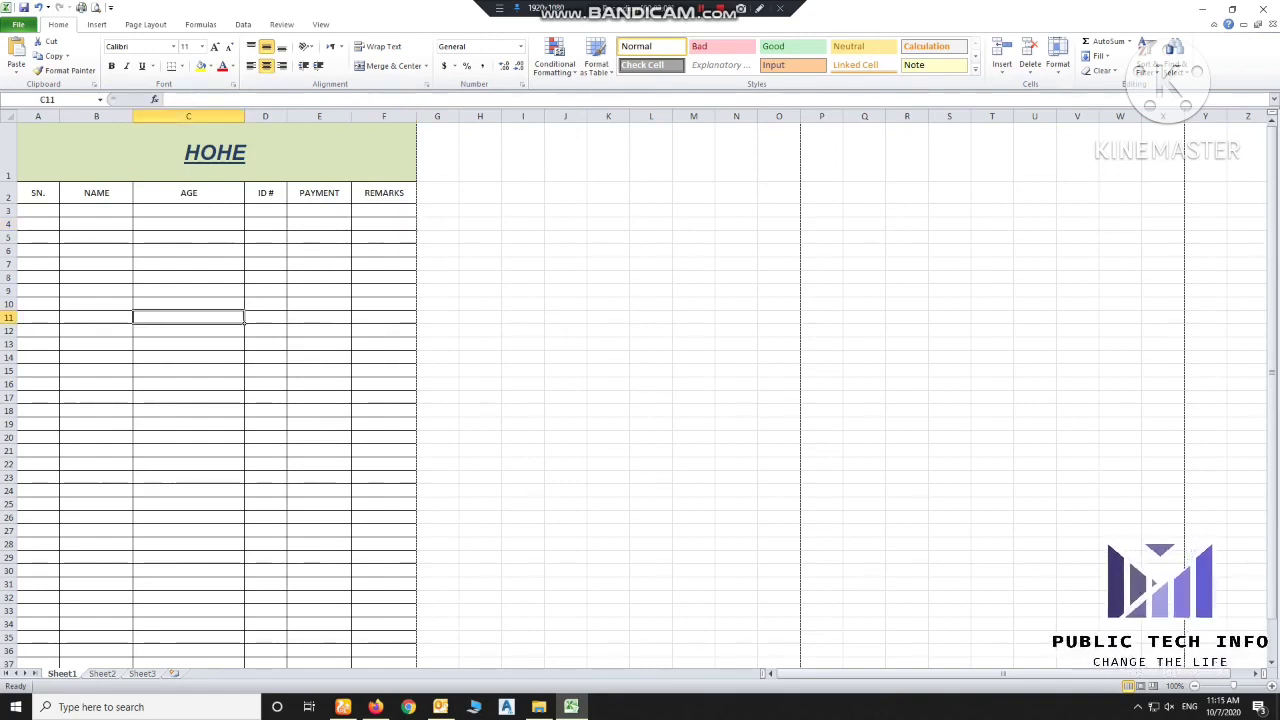
- Fill the first data row A3:E3 with SN 1, a name, age 25, ID 12521, payment 10000
{"action": "left_click", "coordinate": [38, 210]}
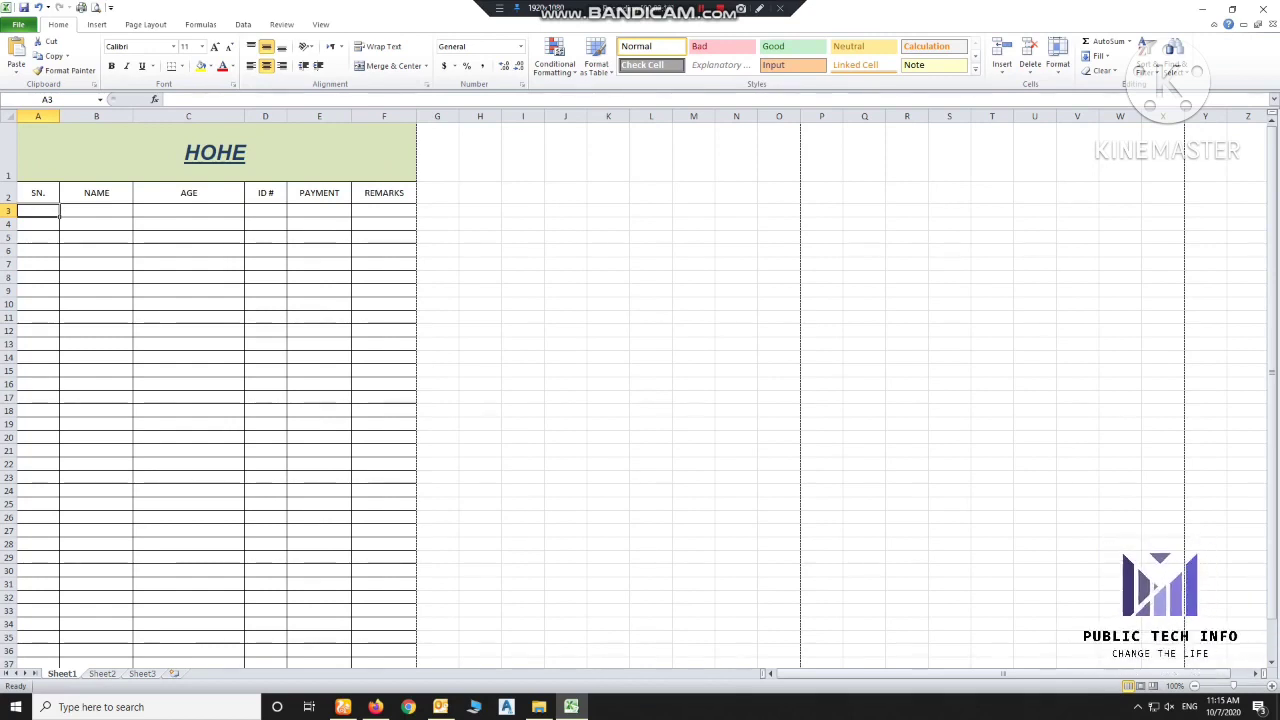
{"action": "type", "text": "1"}
{"action": "key", "text": "Tab"}
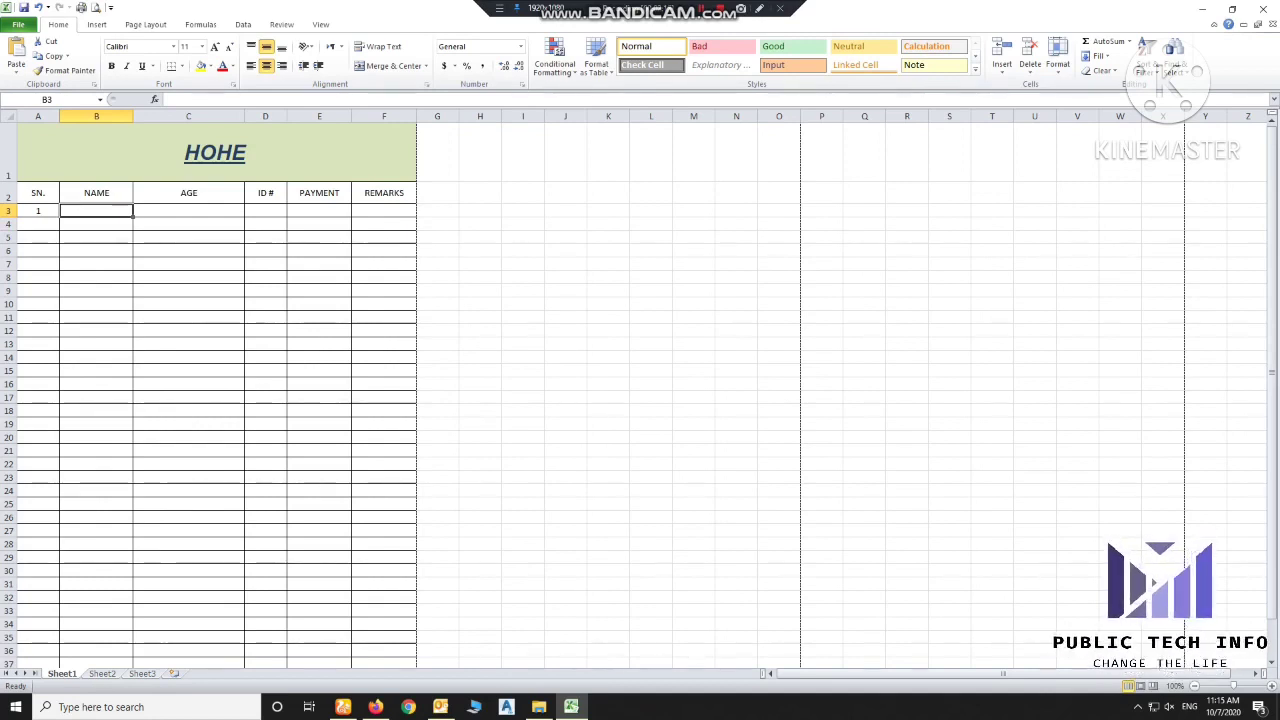
{"action": "type", "text": "ASAD"}
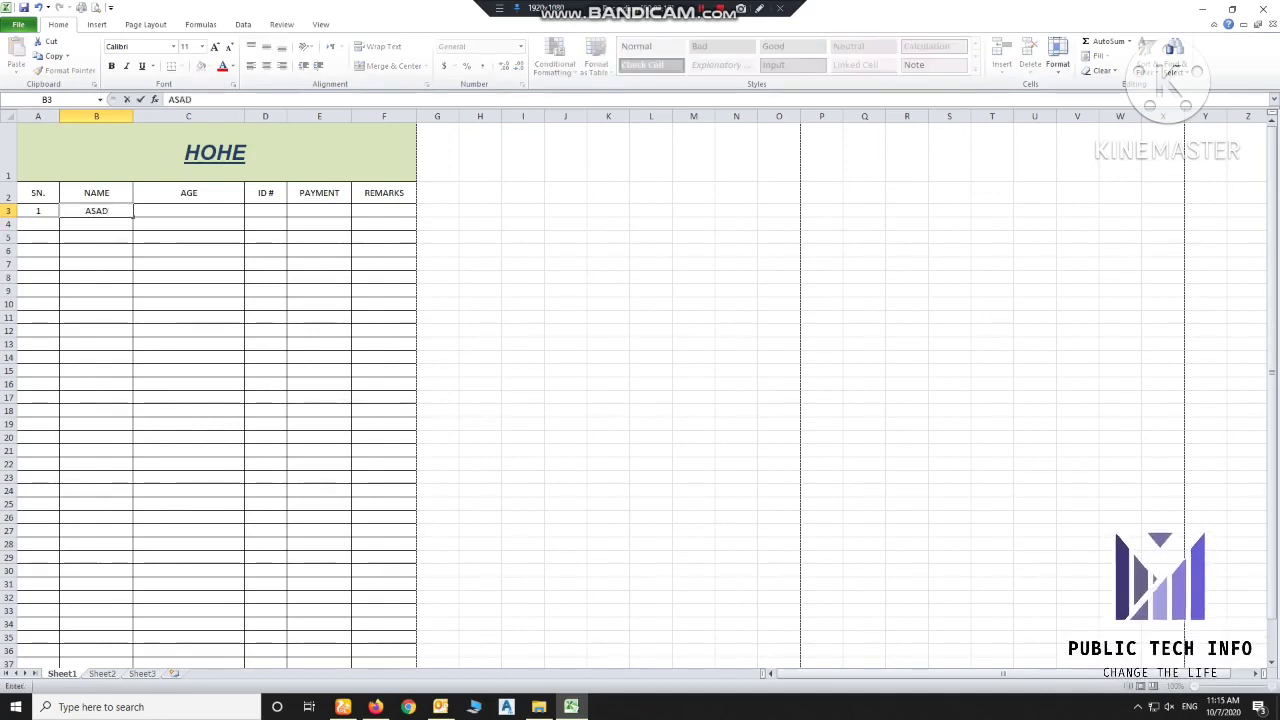
{"action": "key", "text": "Tab"}
{"action": "type", "text": "2"}
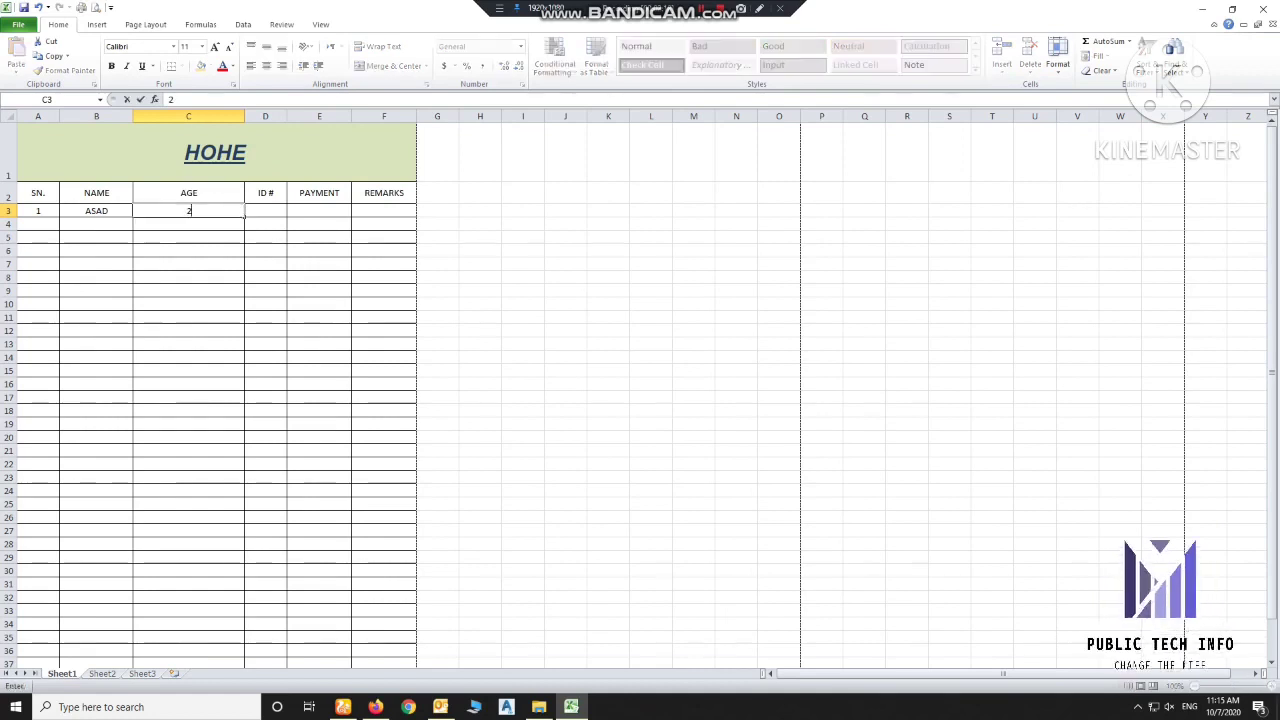
{"action": "key", "text": "Tab"}
{"action": "type", "text": "1"}
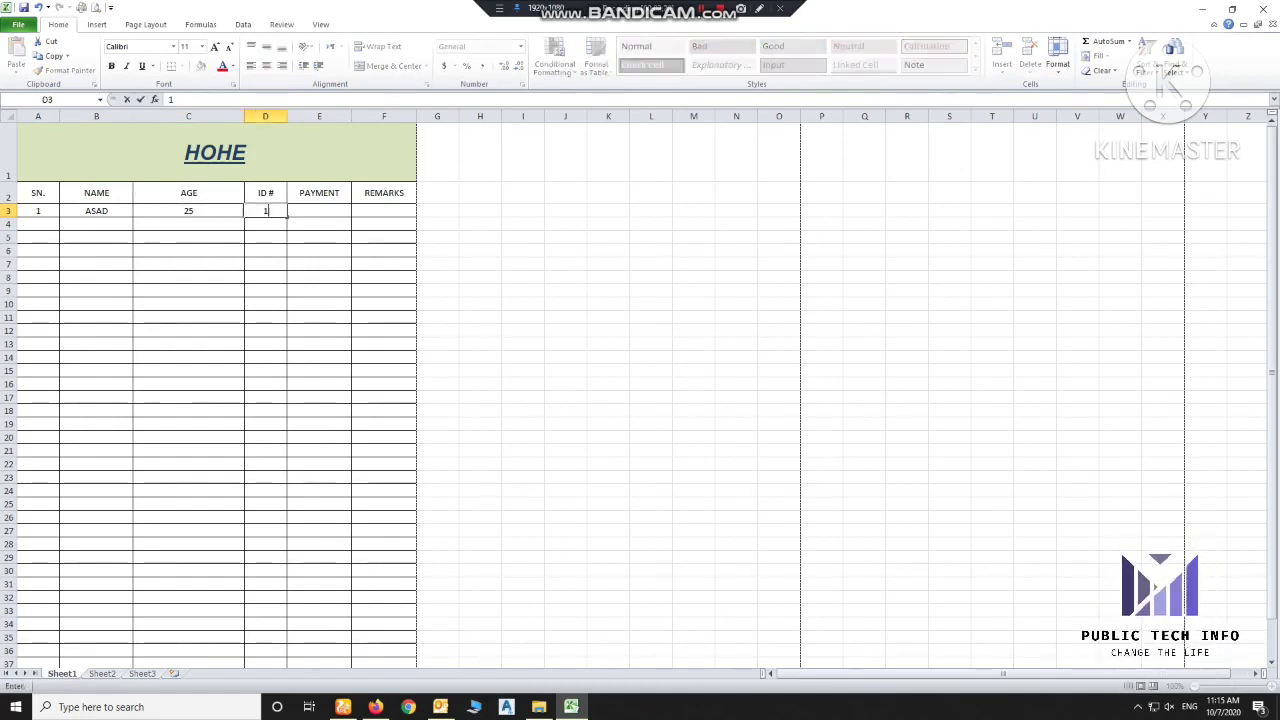
{"action": "key", "text": "Tab"}
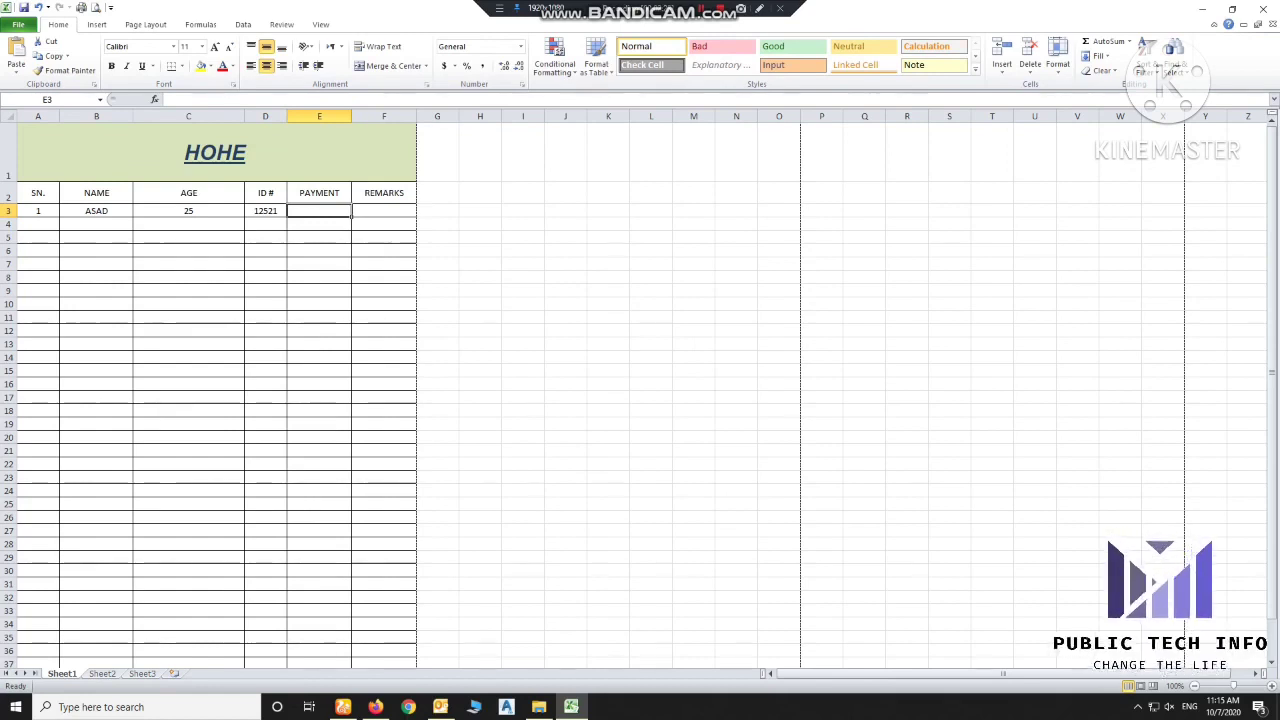
{"action": "type", "text": "10000"}
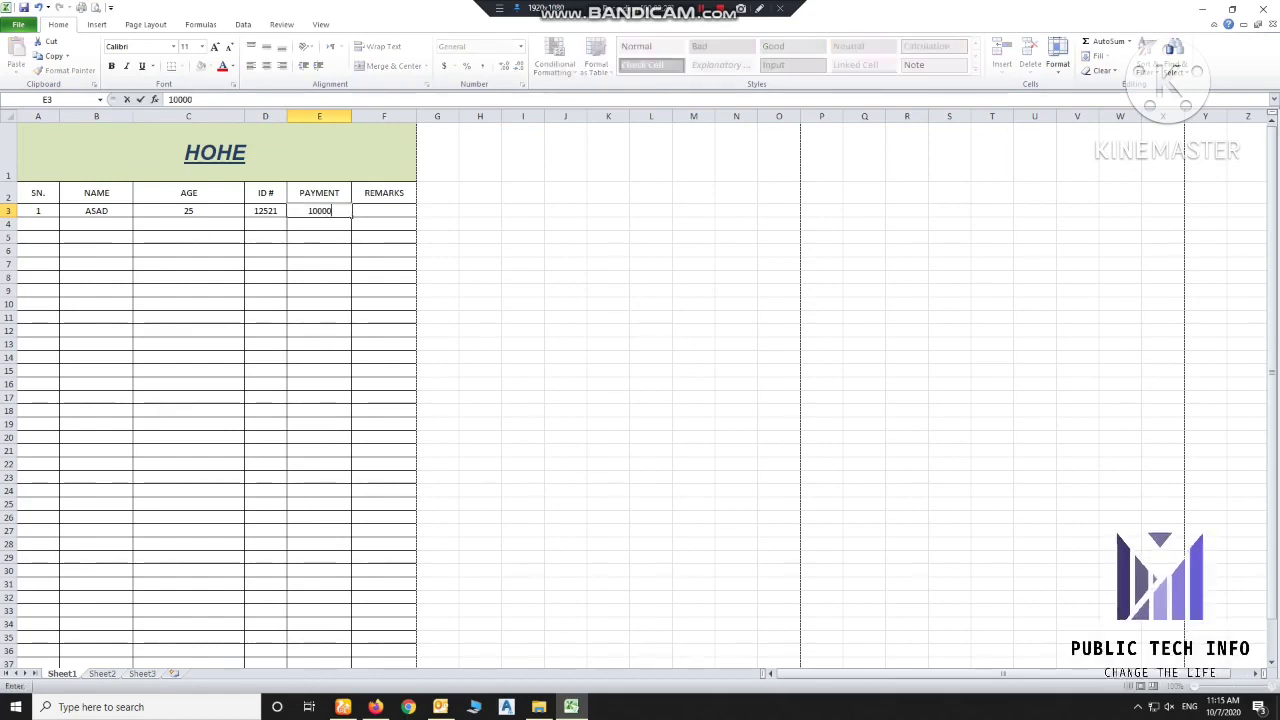
{"action": "key", "text": "Return"}
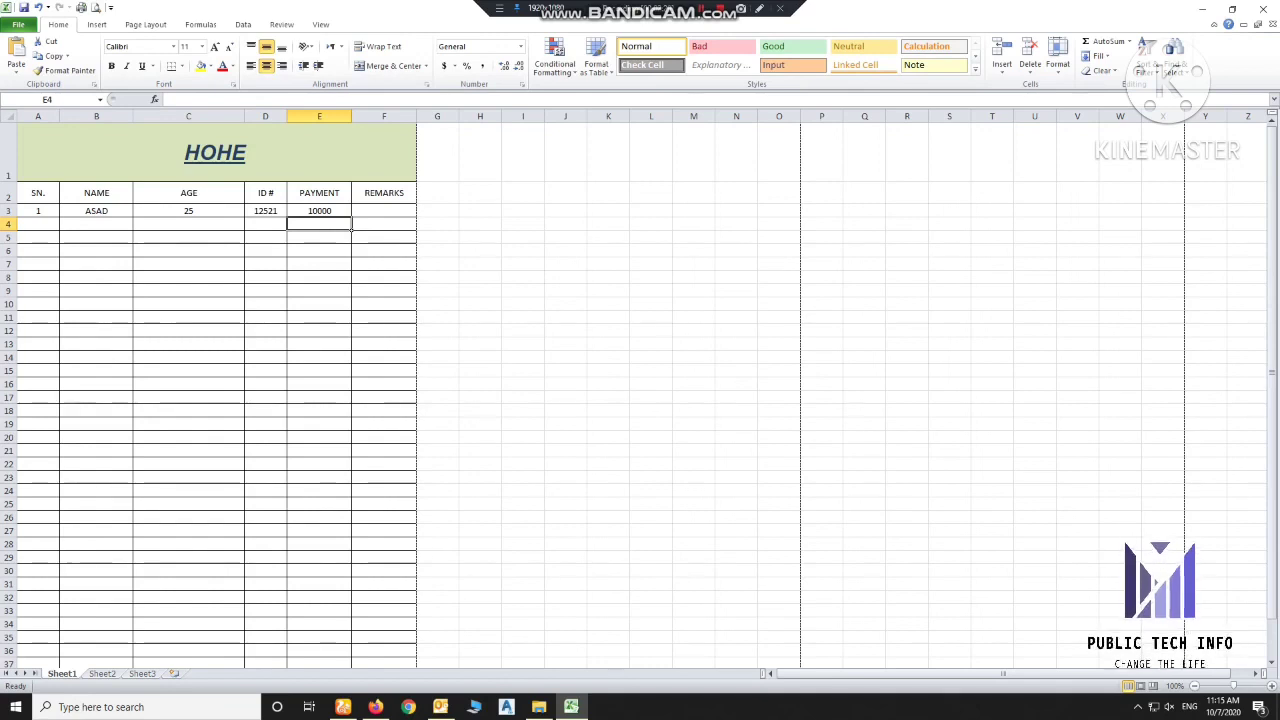
- Fill row 4 with SN 2, a name, age 30, ID corrected to 12526, payment 9000
{"action": "left_click", "coordinate": [38, 224]}
{"action": "type", "text": "2"}
{"action": "key", "text": "Tab"}
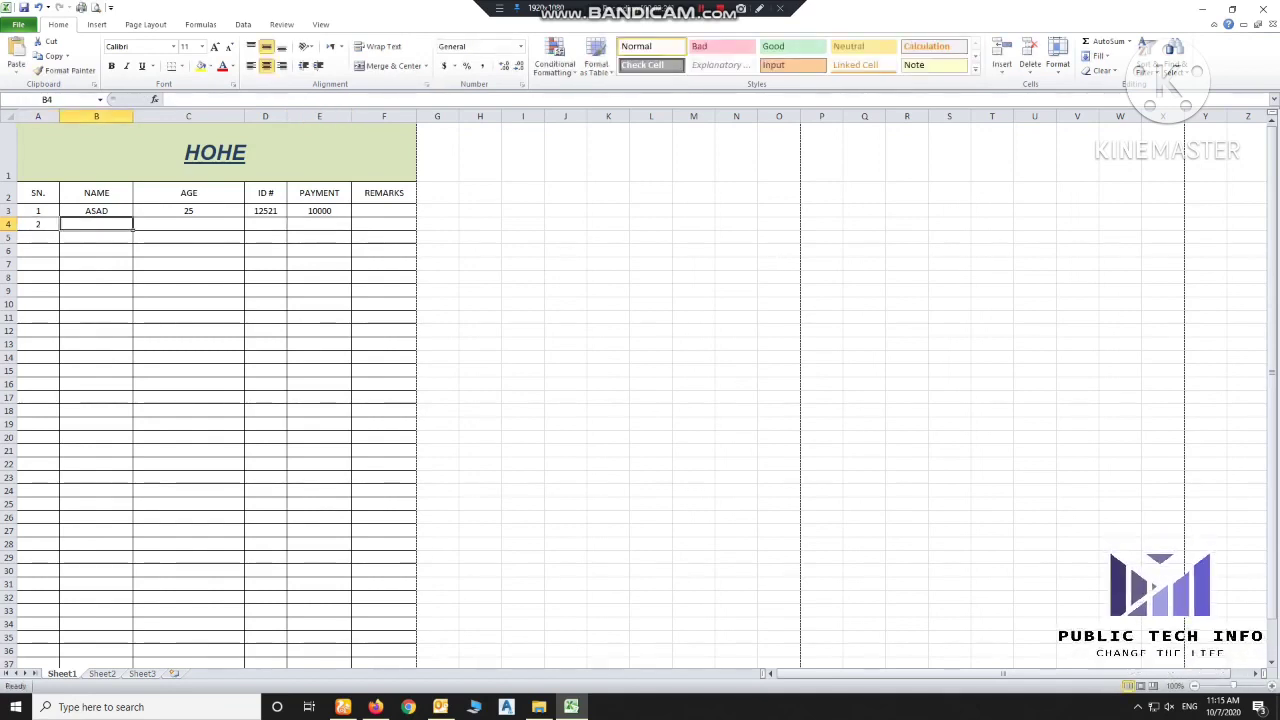
{"action": "type", "text": "USMAN"}
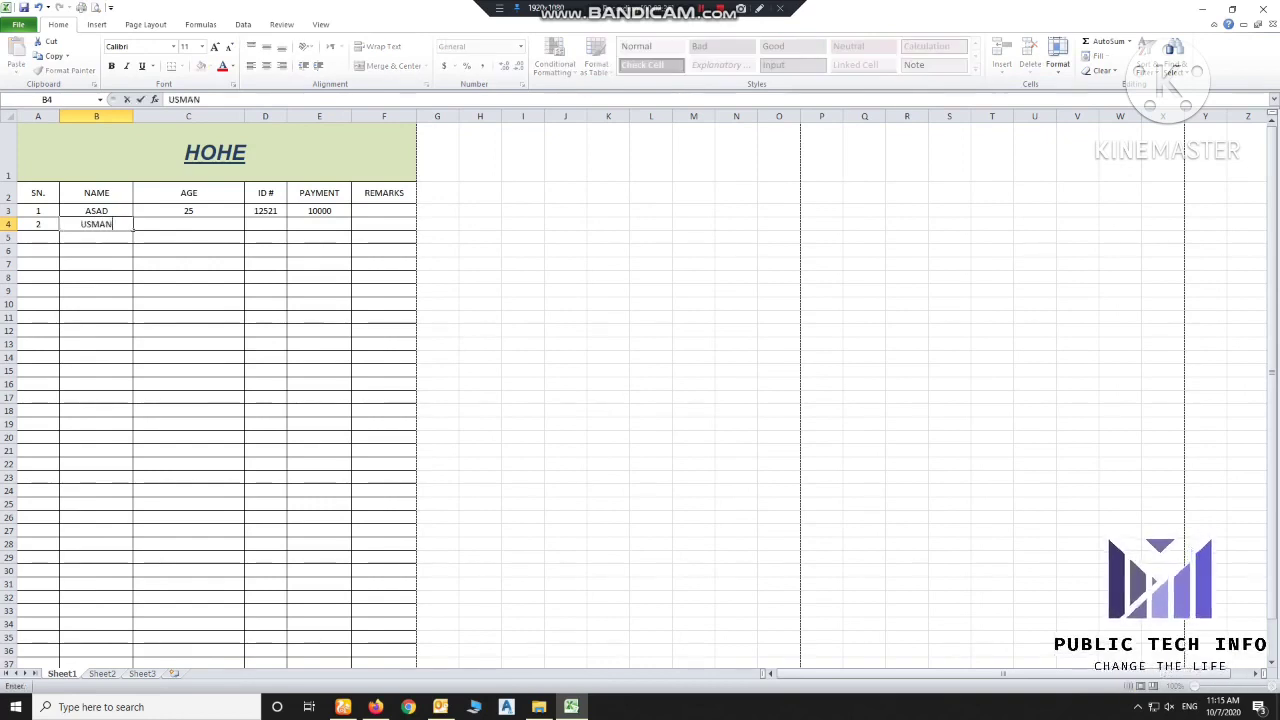
{"action": "key", "text": "Tab"}
{"action": "type", "text": "30"}
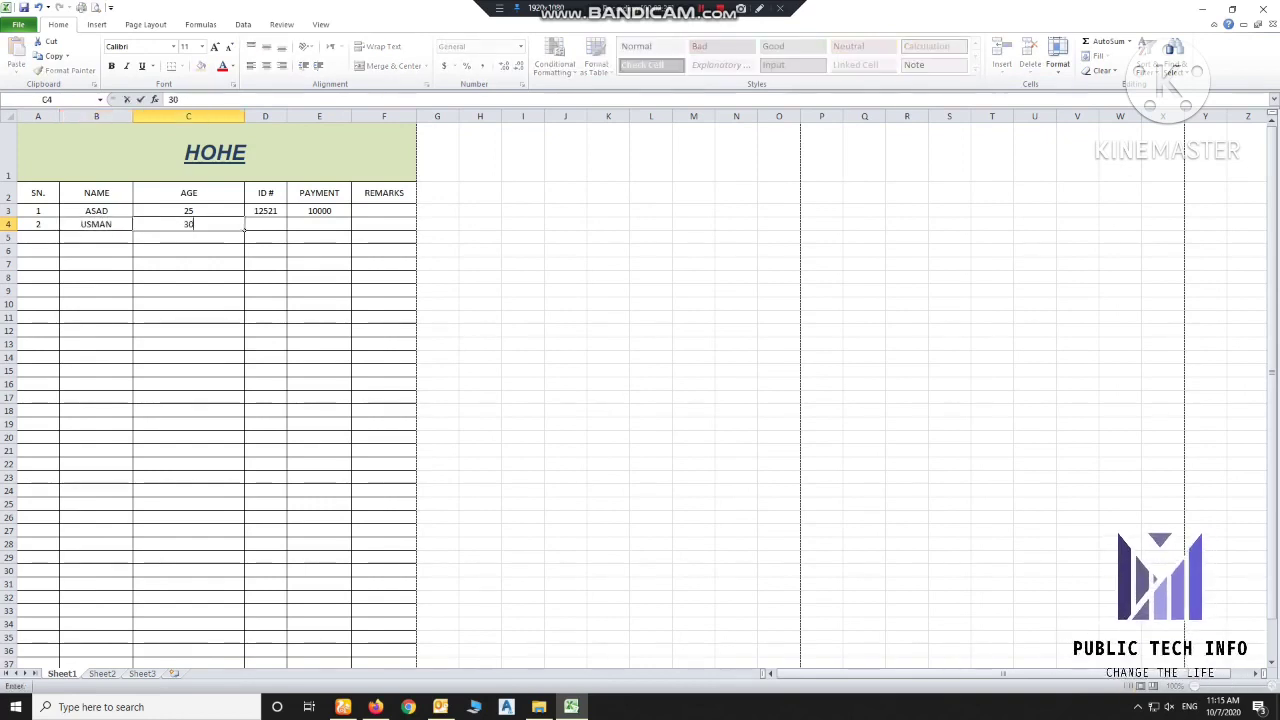
{"action": "key", "text": "Tab"}
{"action": "type", "text": "125"}
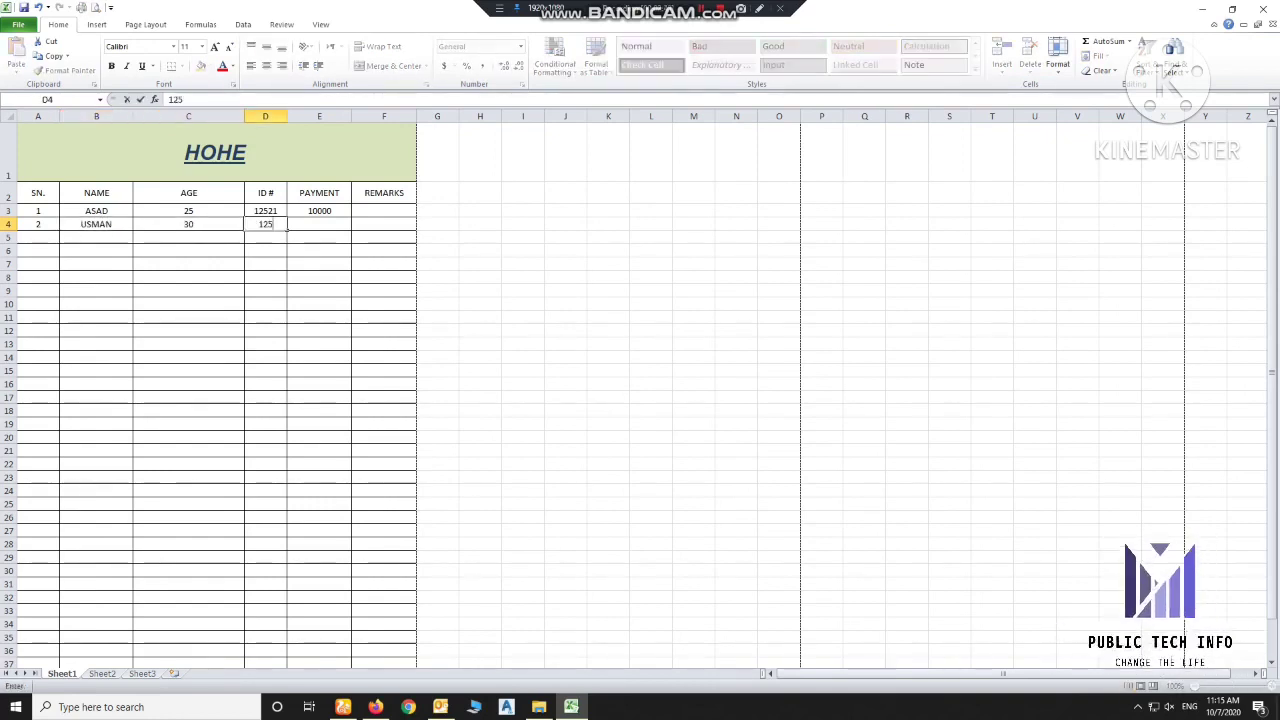
{"action": "type", "text": "6"}
{"action": "key", "text": "ctrl+Return"}
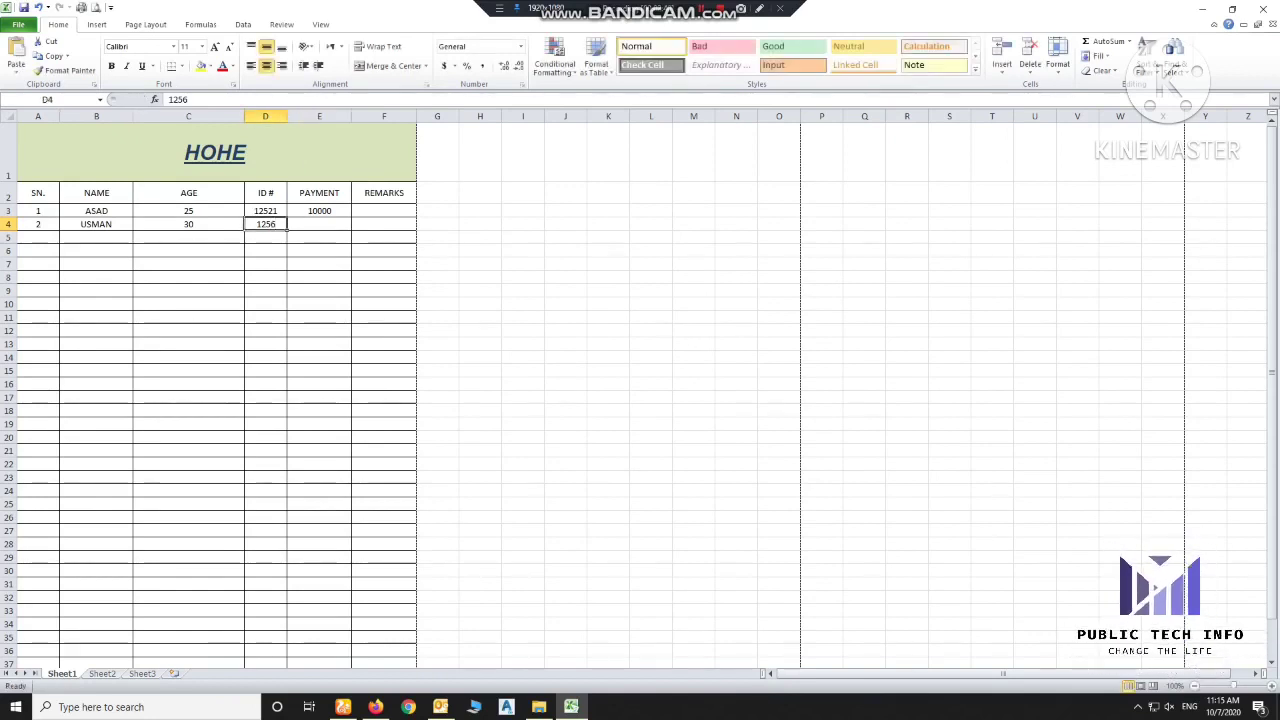
{"action": "key", "text": "F2"}
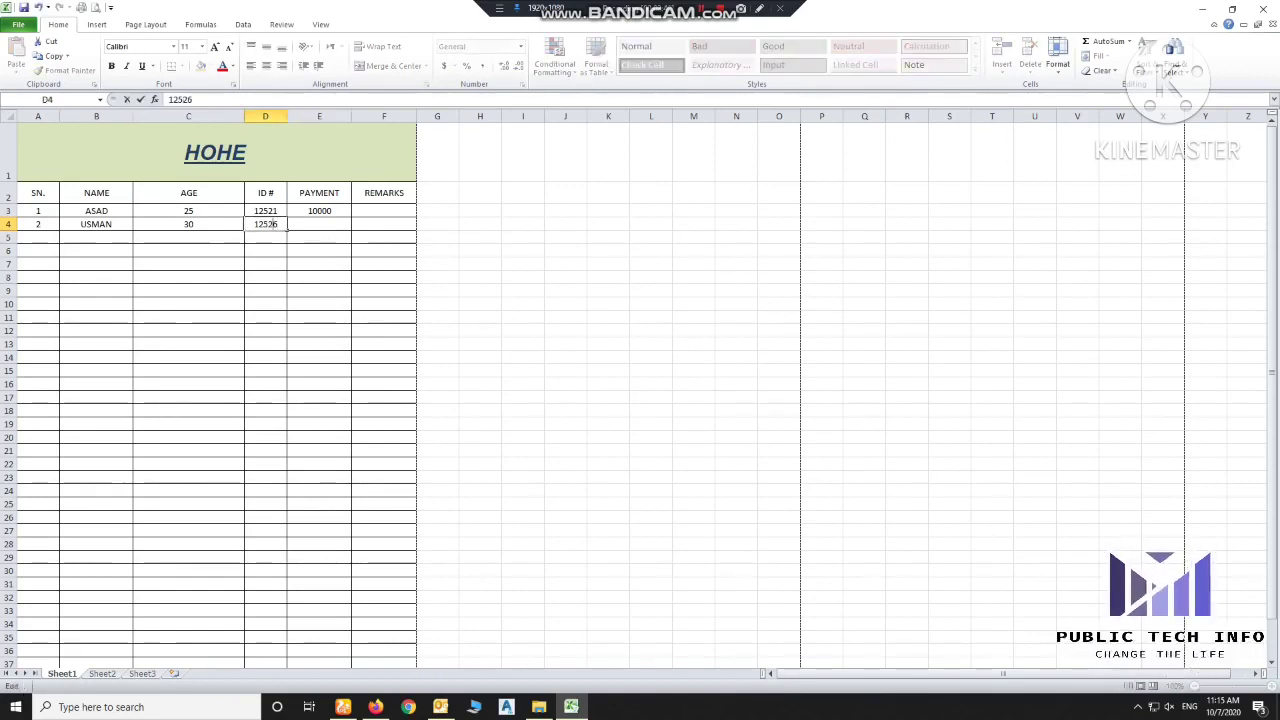
{"action": "key", "text": "ctrl+Return"}
{"action": "key", "text": "Right"}
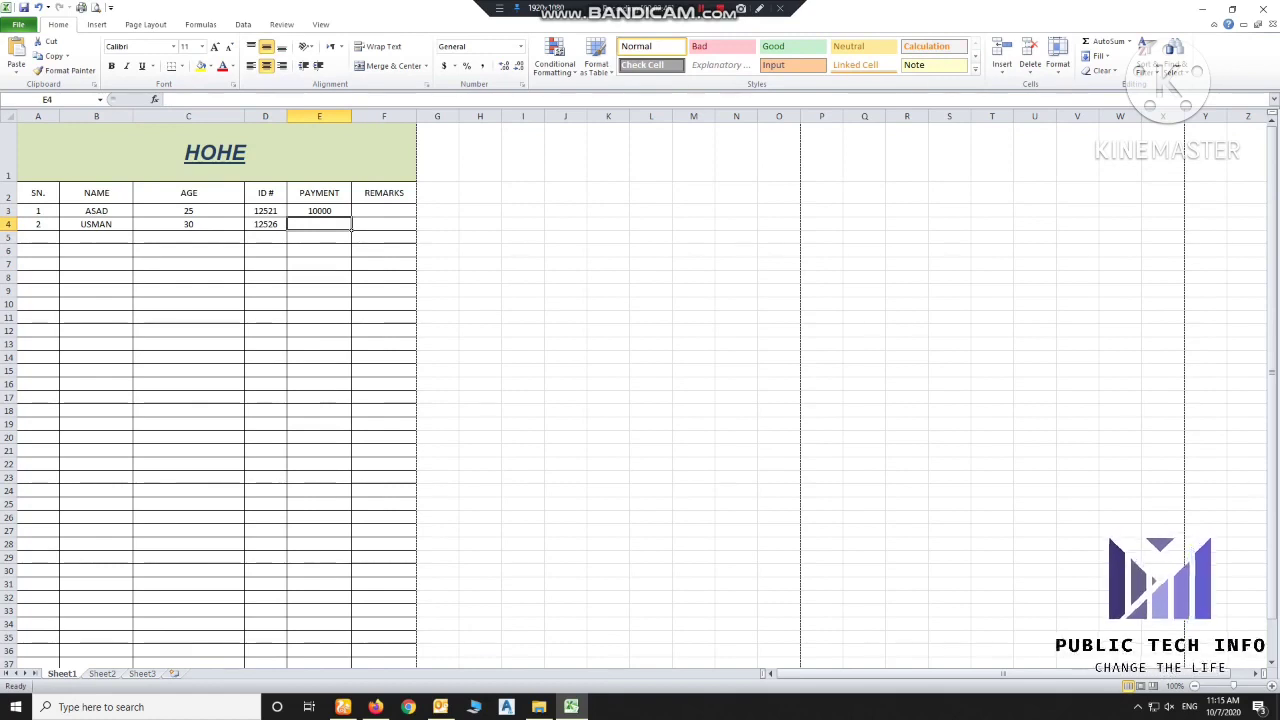
{"action": "type", "text": "9000"}
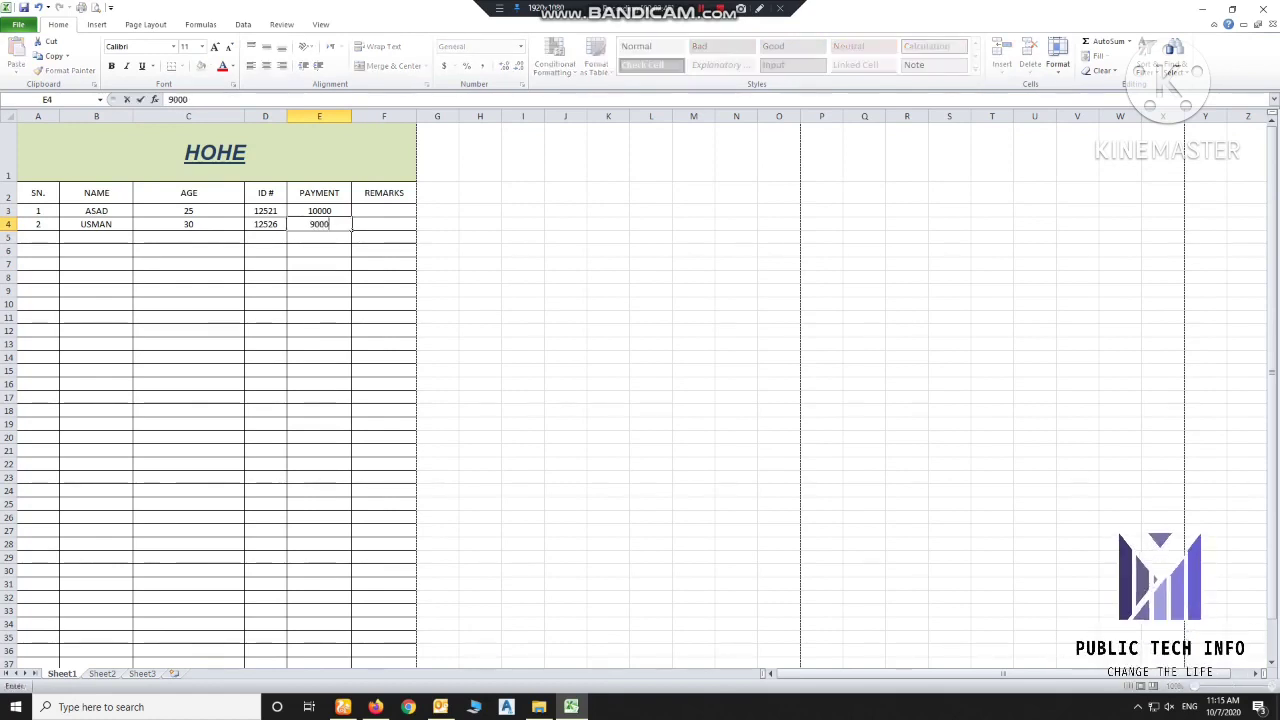
{"action": "key", "text": "Return"}
- Select PAYMENT cells E3:E11 and the two filled rows, then clear the selection
{"action": "left_click", "coordinate": [319, 317]}
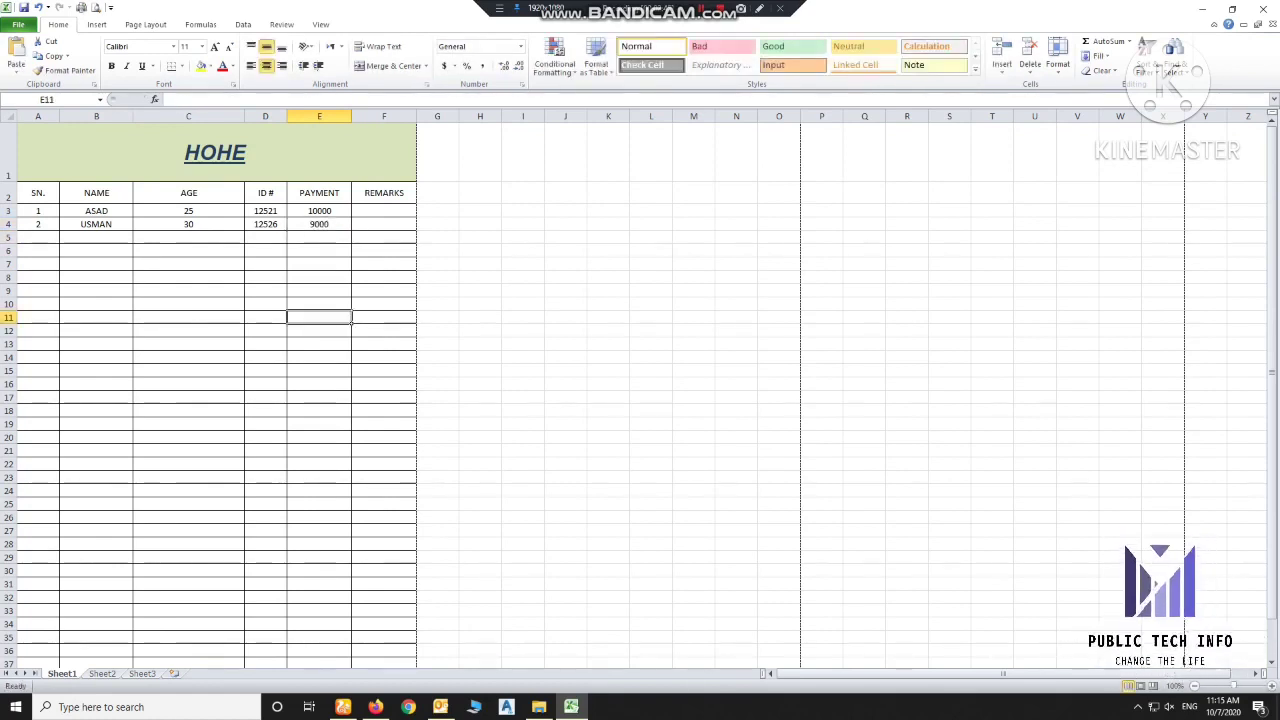
{"action": "left_click_drag", "start_coordinate": [319, 210], "coordinate": [319, 317]}
{"action": "left_click_drag", "start_coordinate": [38, 210], "coordinate": [286, 226]}
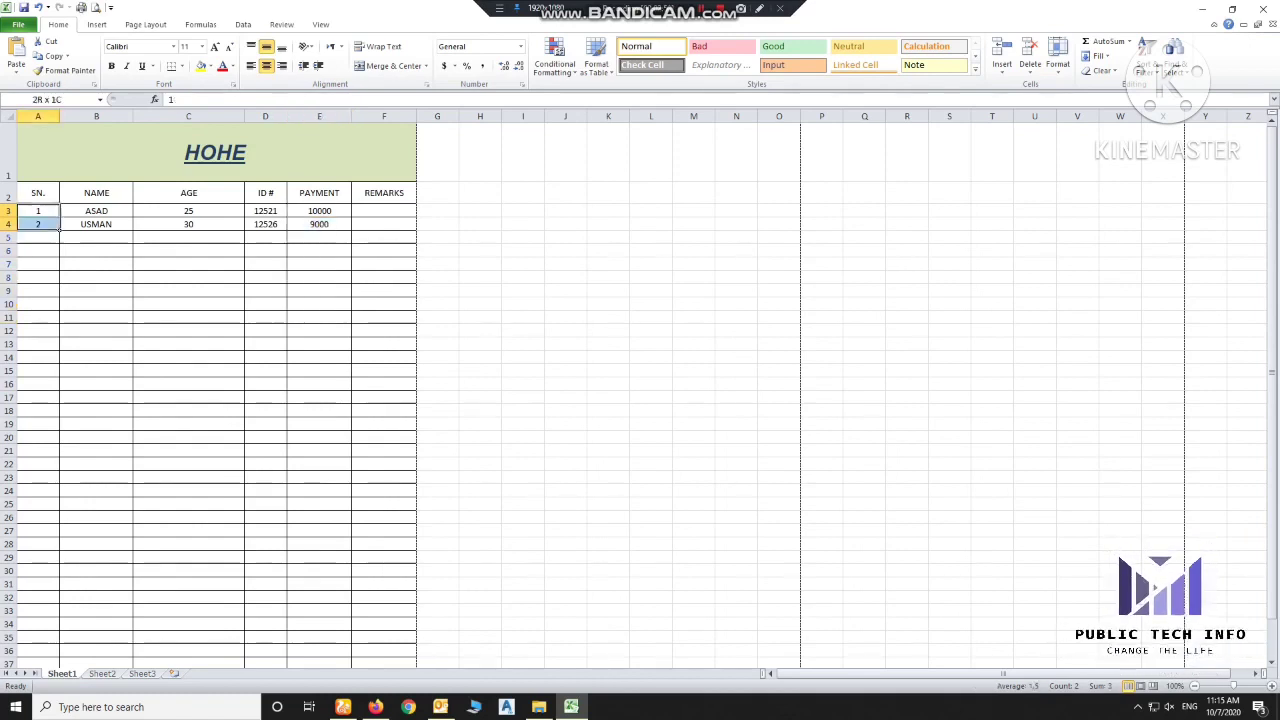
{"action": "left_click", "coordinate": [241, 411]}
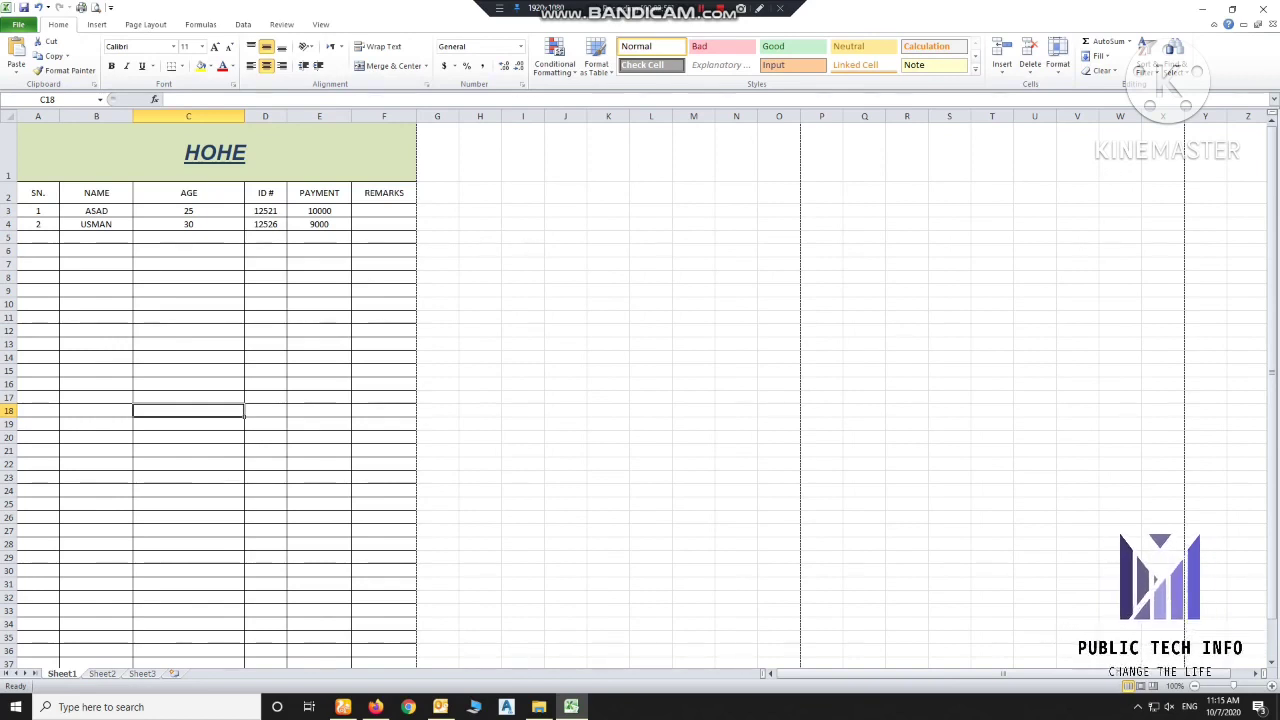
- Select PAYMENT cells E3:E16 and bring up Conditional Formatting's Highlight Cells Rules
{"action": "left_click_drag", "start_coordinate": [265, 210], "coordinate": [265, 410]}
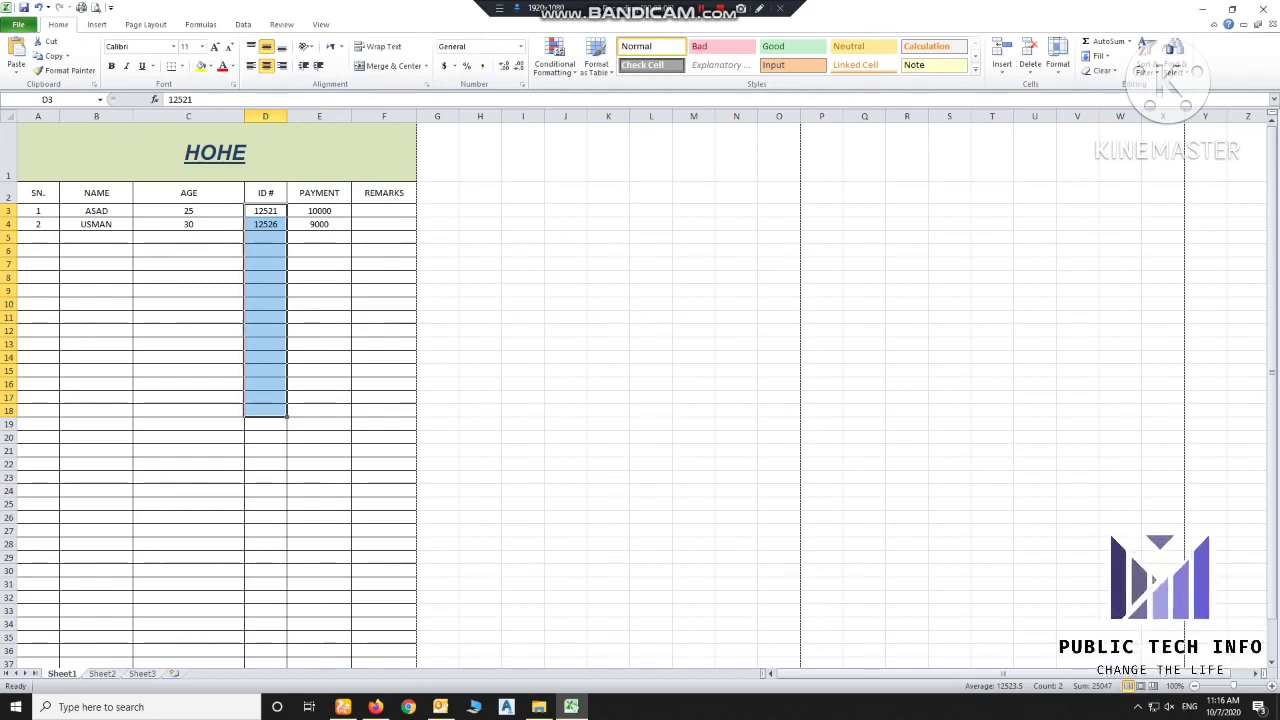
{"action": "left_click_drag", "start_coordinate": [319, 210], "coordinate": [319, 384]}
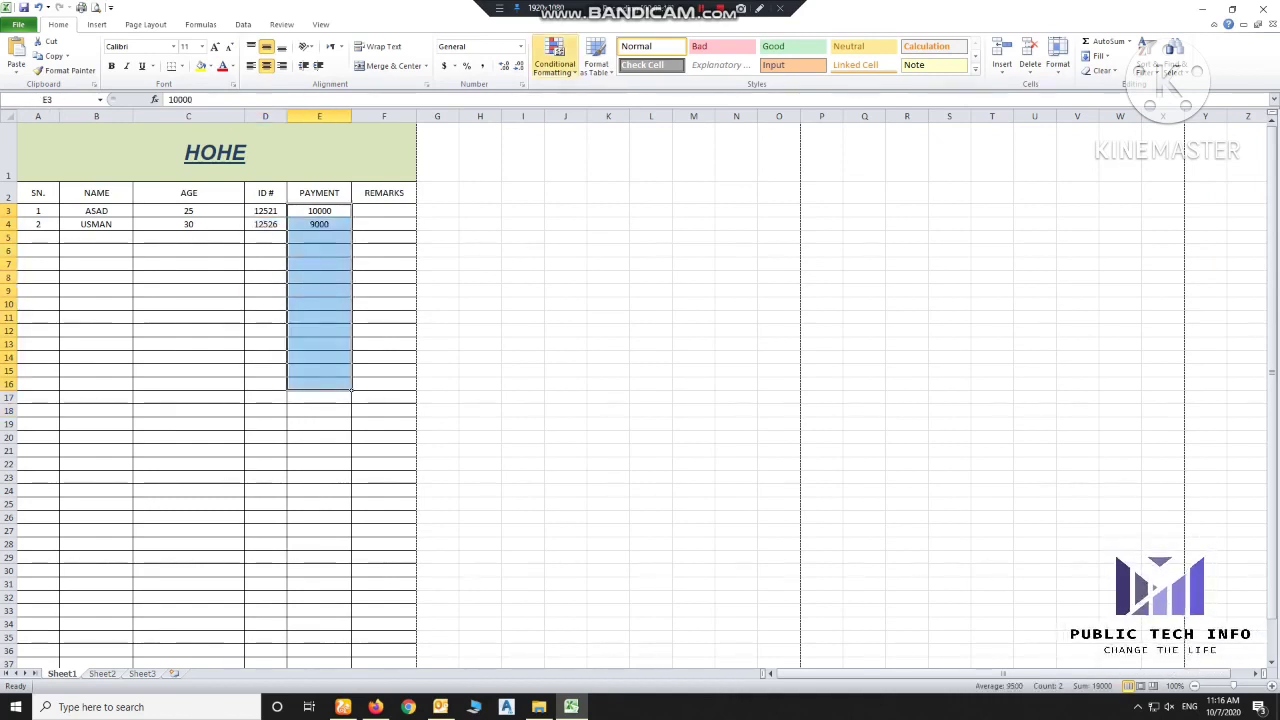
{"action": "left_click", "coordinate": [555, 60]}
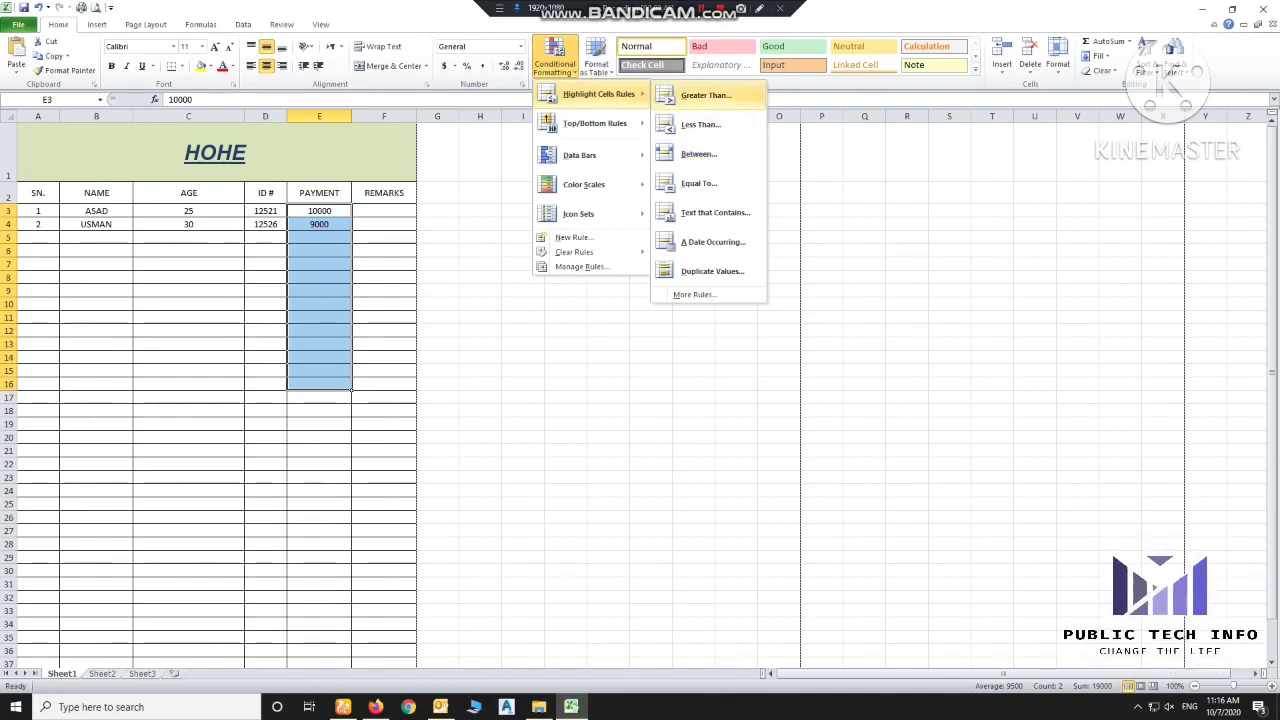
- Add a Greater Than 9000 rule using Light Red Fill with Dark Red Text
{"action": "left_click", "coordinate": [706, 95]}
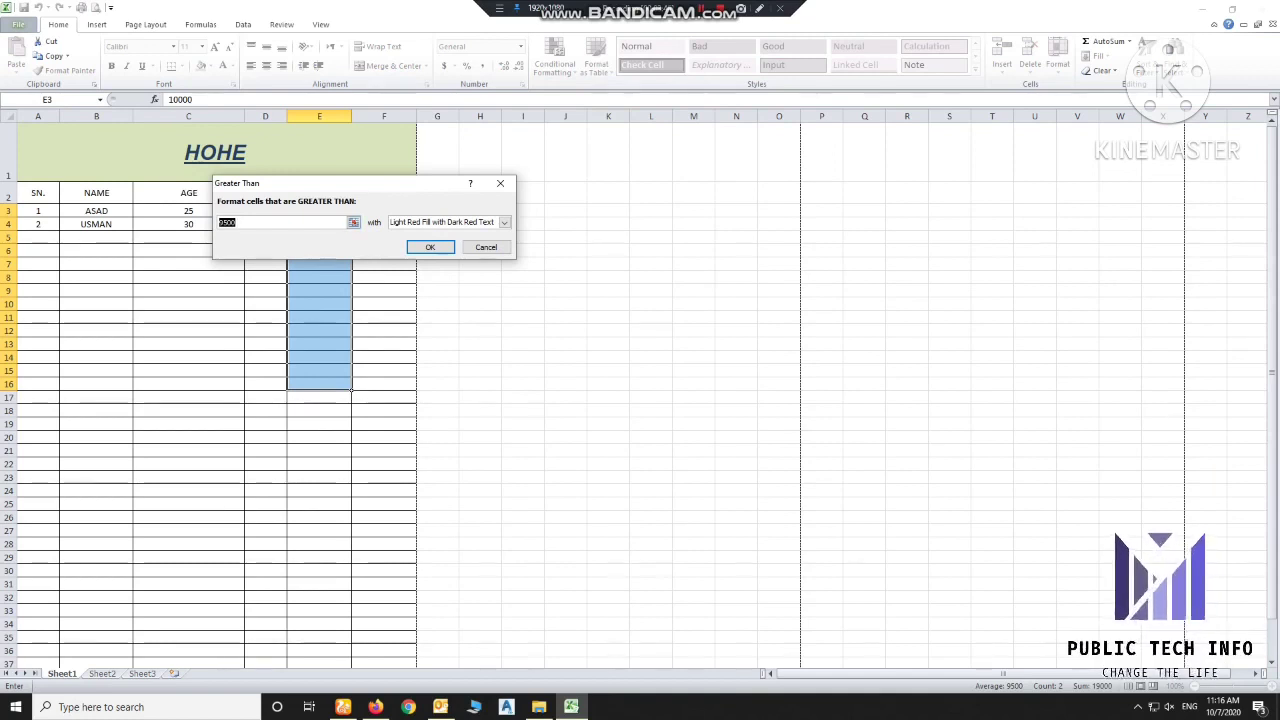
{"action": "left_click_drag", "start_coordinate": [325, 186], "coordinate": [477, 226]}
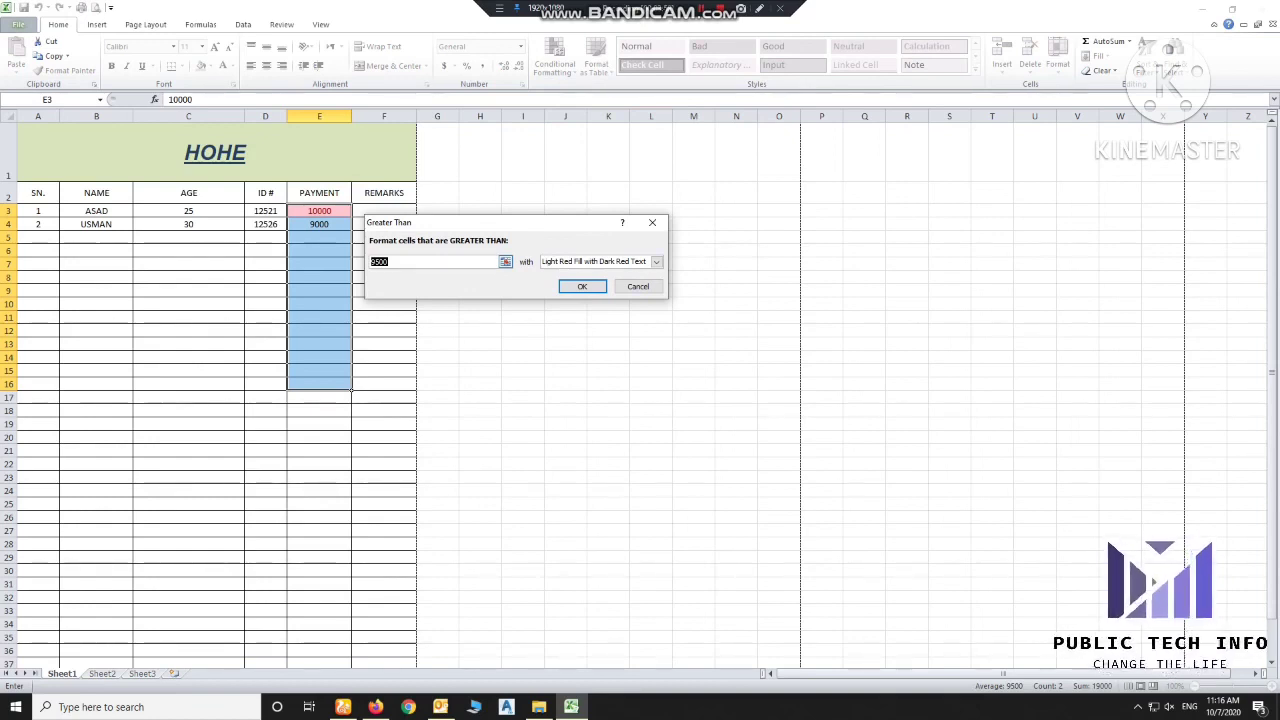
{"action": "type", "text": "9000"}
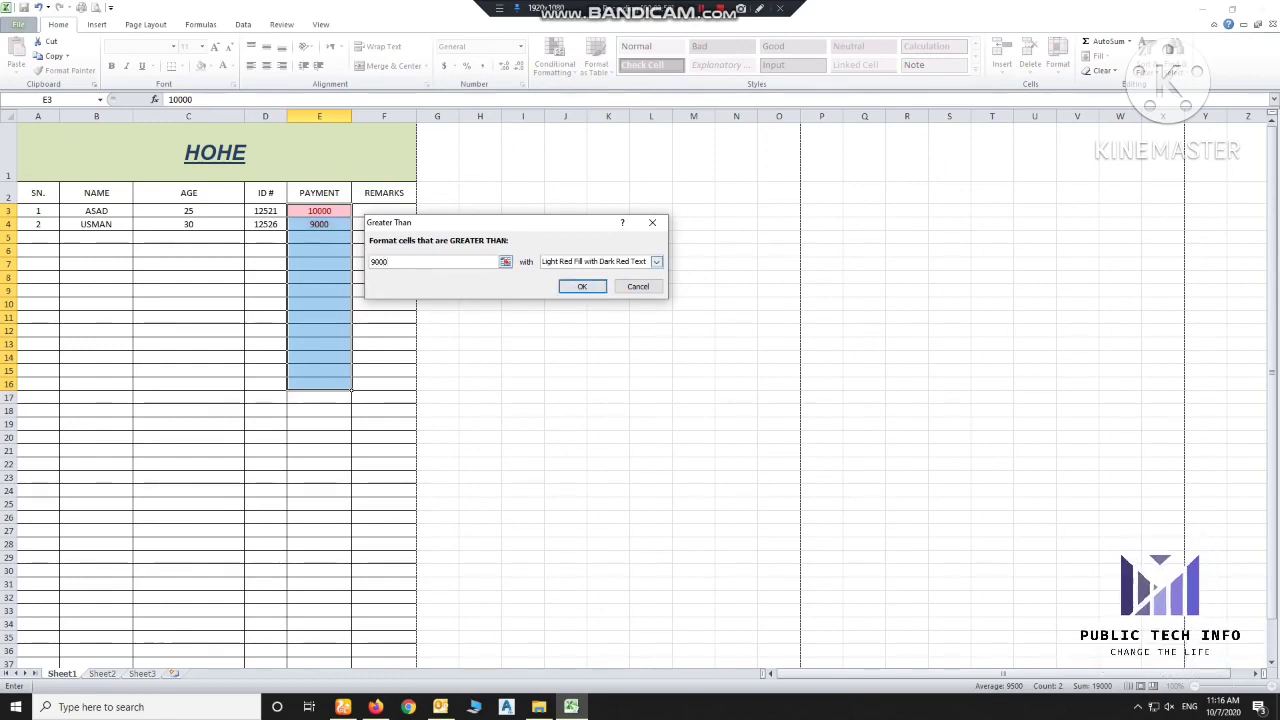
{"action": "left_click", "coordinate": [656, 261]}
{"action": "left_click", "coordinate": [656, 261]}
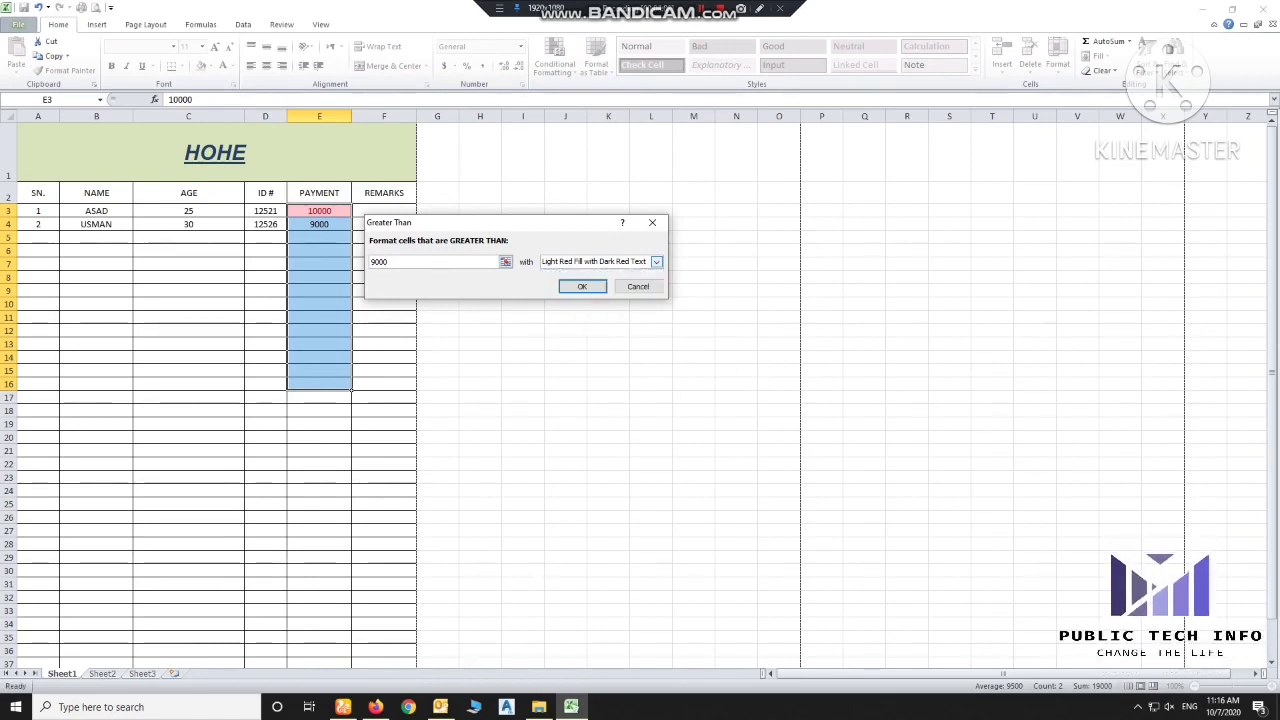
{"action": "left_click", "coordinate": [582, 286]}
{"action": "left_click", "coordinate": [319, 277]}
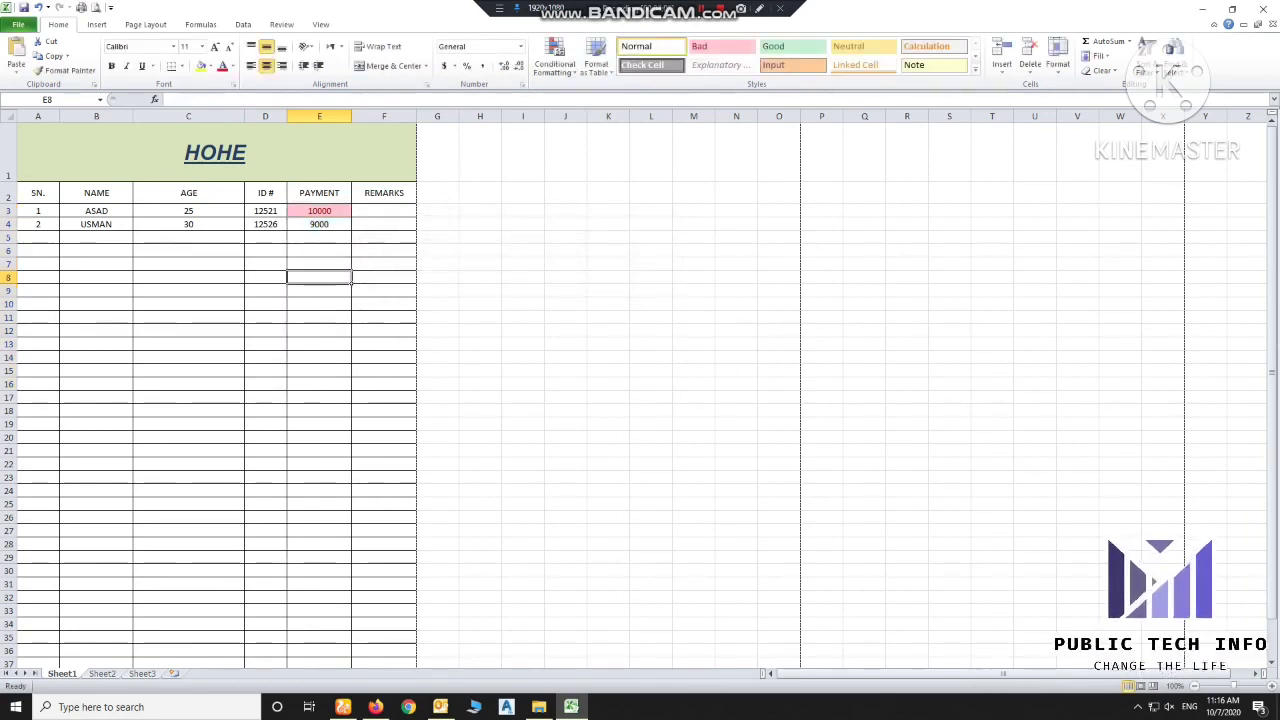
- Fill row 5 with SN 3, ASBC, age 31, ID 12521, payment 9500
{"action": "left_click_drag", "start_coordinate": [319, 210], "coordinate": [320, 343]}
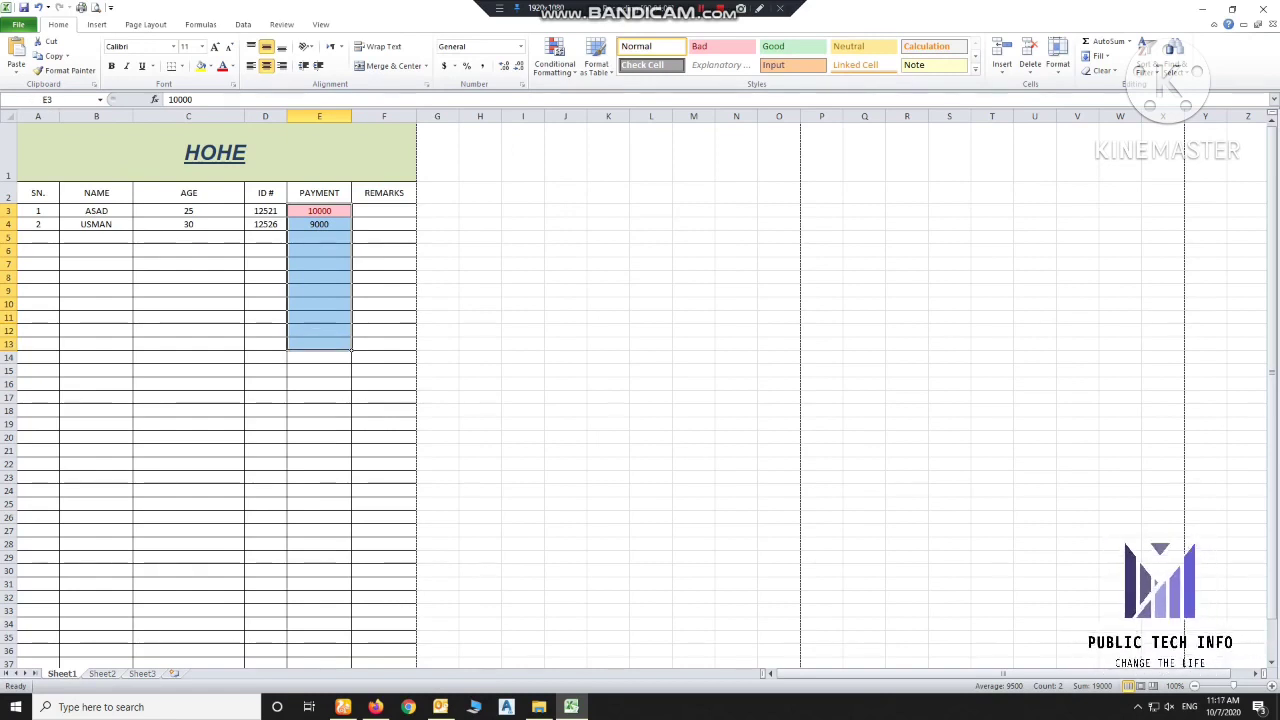
{"action": "left_click", "coordinate": [38, 237]}
{"action": "type", "text": "3"}
{"action": "key", "text": "Tab"}
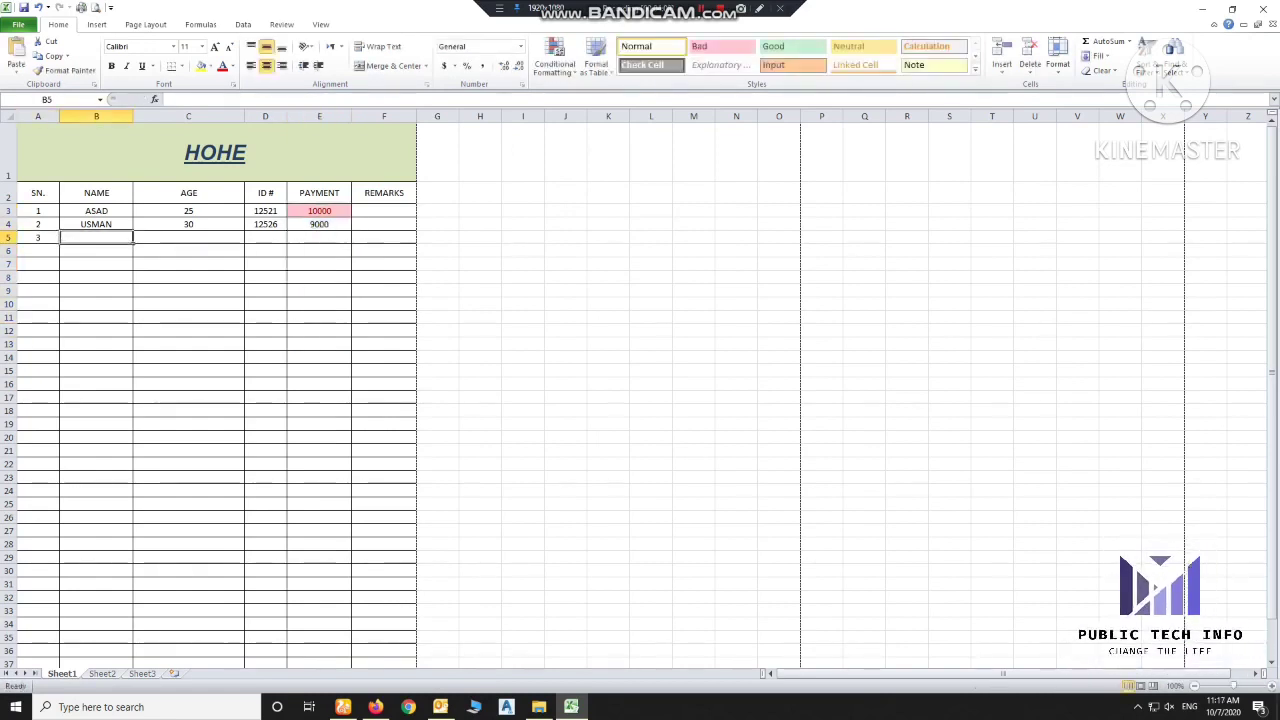
{"action": "type", "text": "ASBS"}
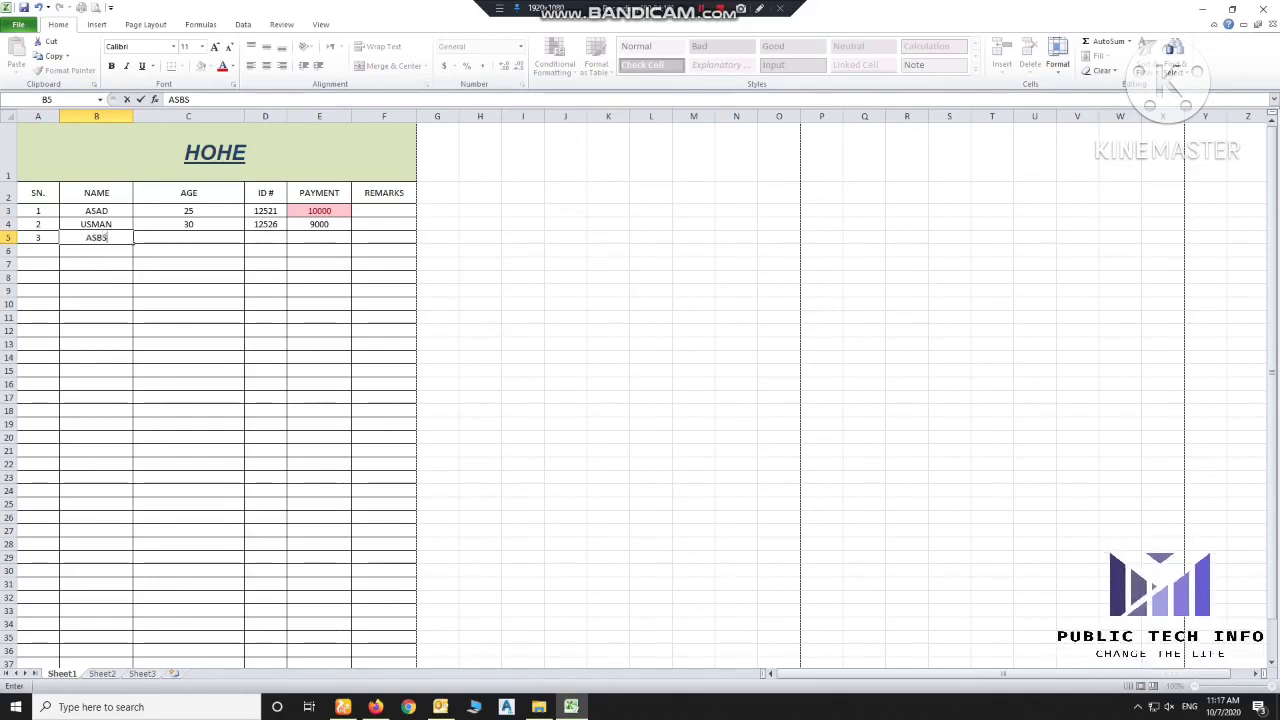
{"action": "key", "text": "BackSpace"}
{"action": "type", "text": "C"}
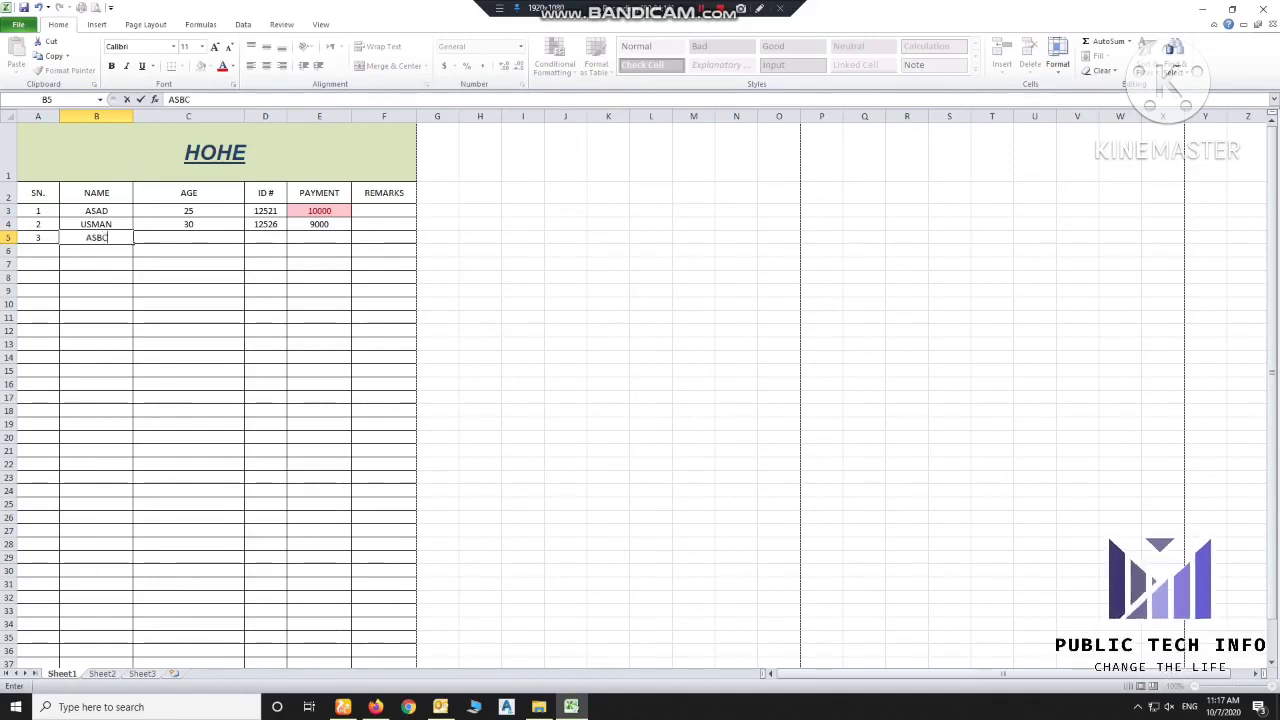
{"action": "key", "text": "Tab"}
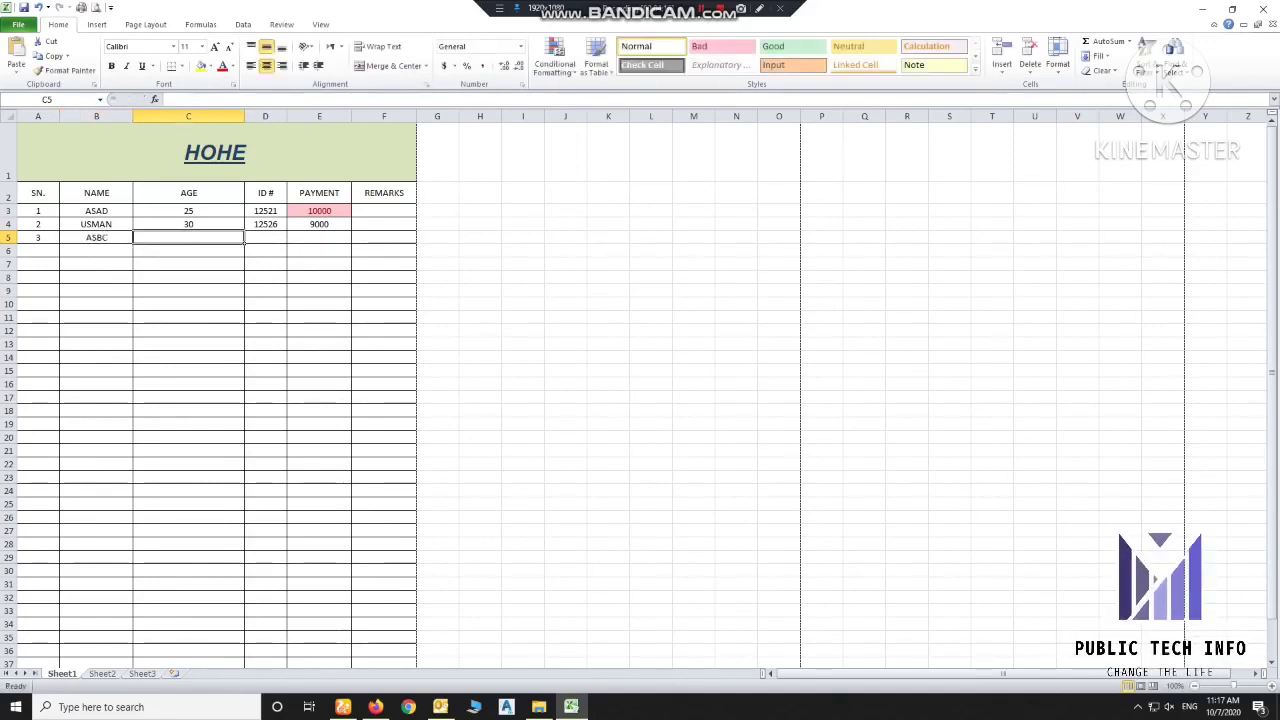
{"action": "type", "text": "31"}
{"action": "key", "text": "Tab"}
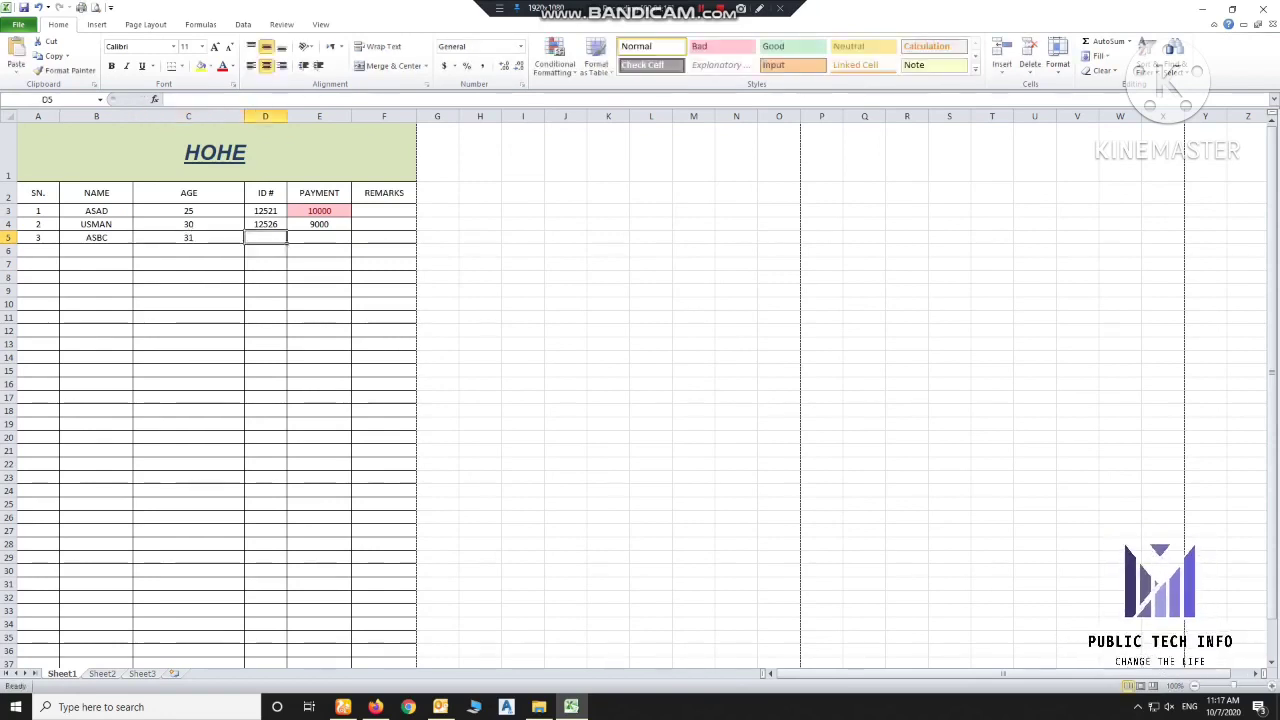
{"action": "type", "text": "12521"}
{"action": "key", "text": "Tab"}
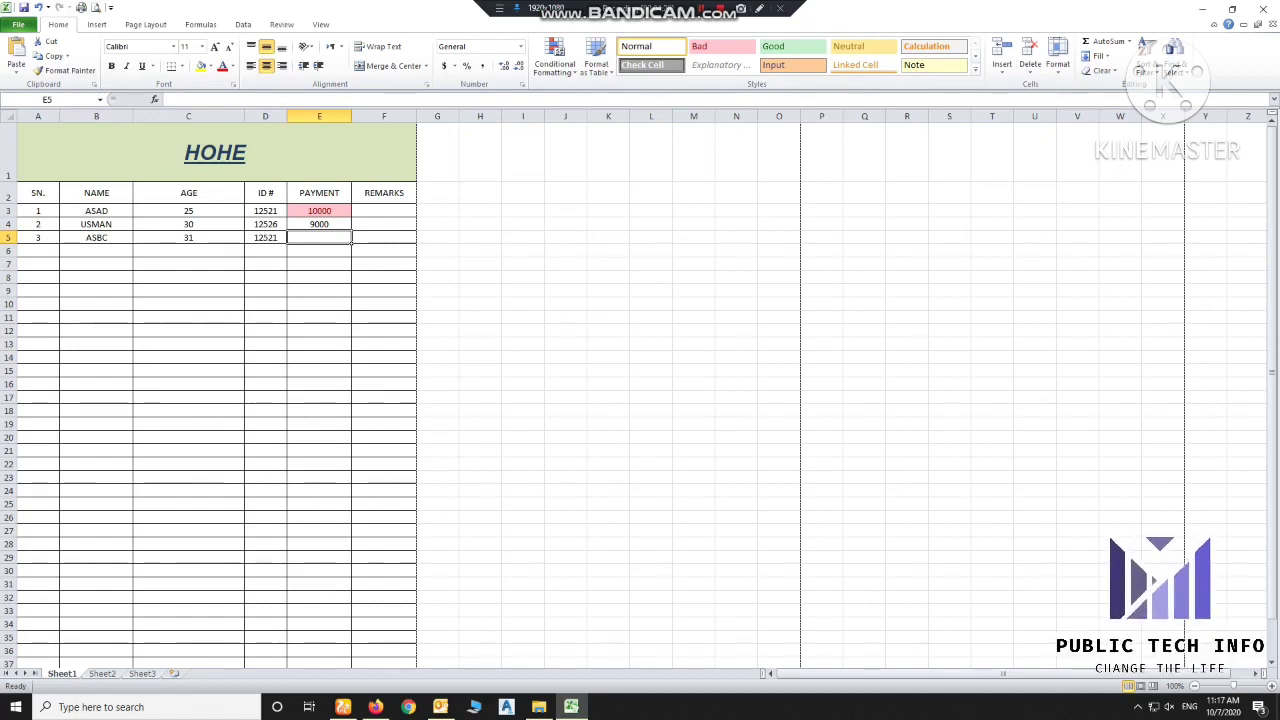
{"action": "type", "text": "9500"}
{"action": "key", "text": "Return"}
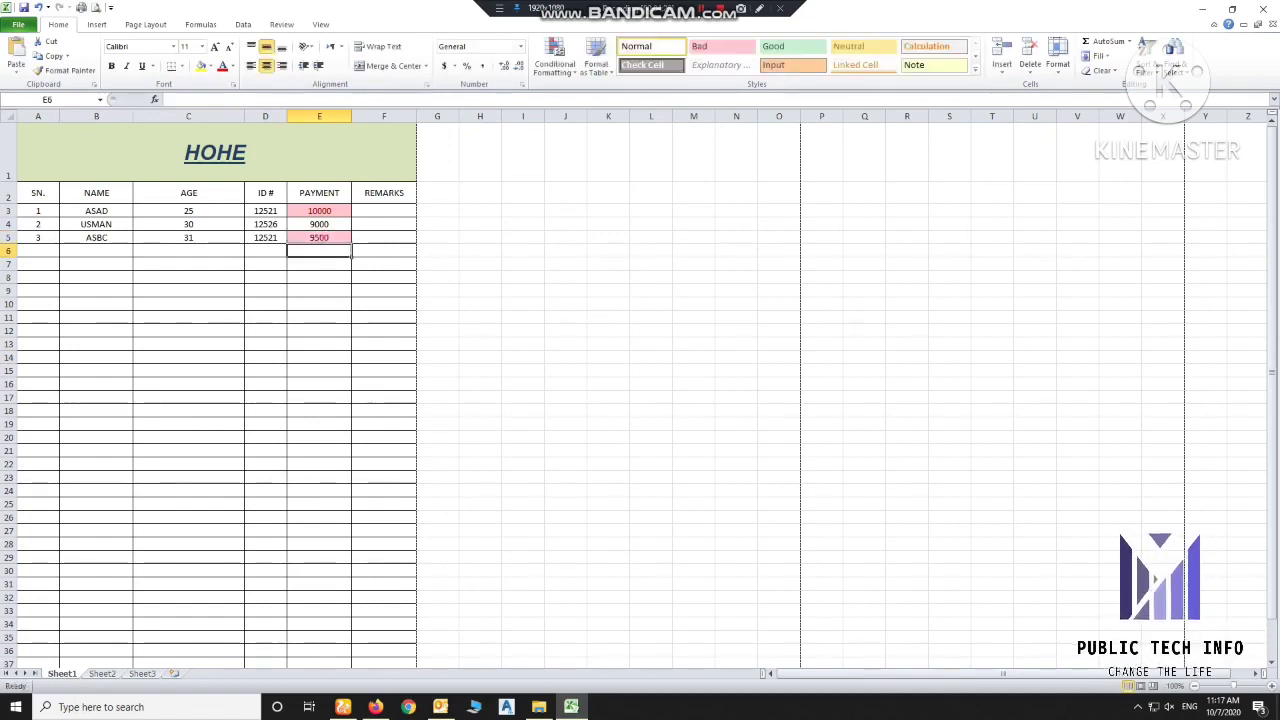
{"action": "left_click", "coordinate": [319, 237]}
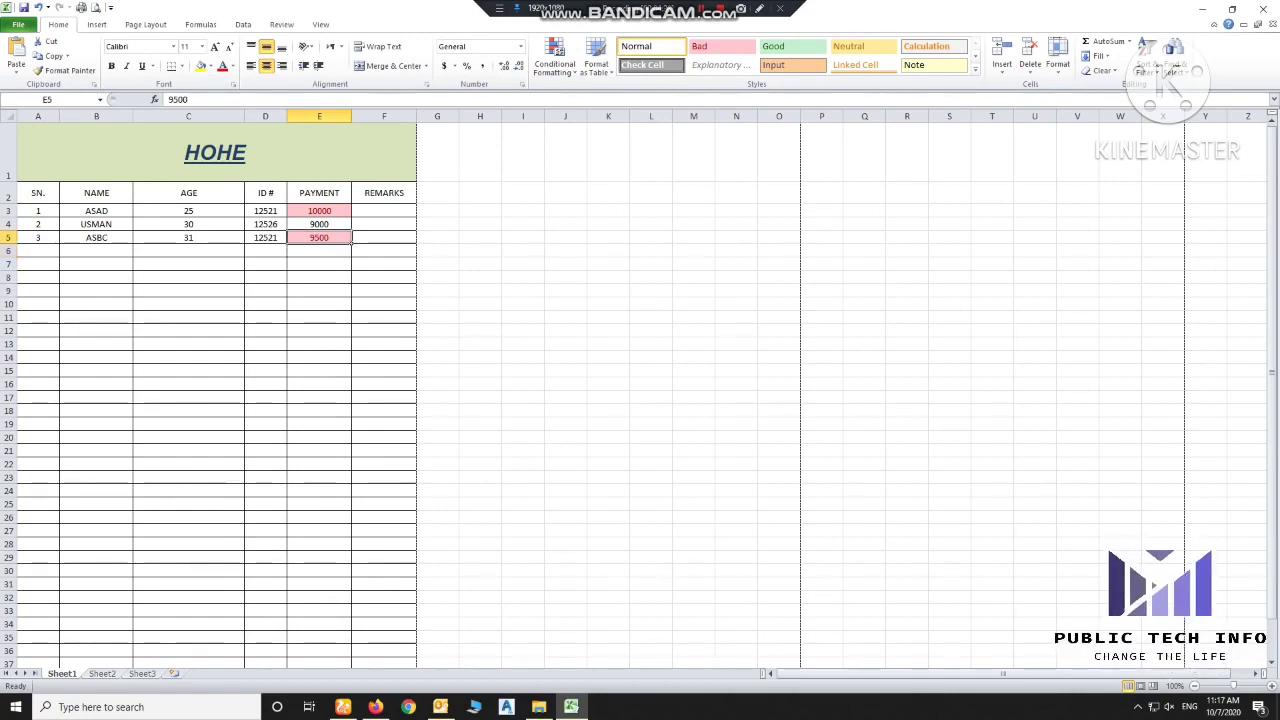
{"action": "left_click_drag", "start_coordinate": [319, 250], "coordinate": [345, 305]}
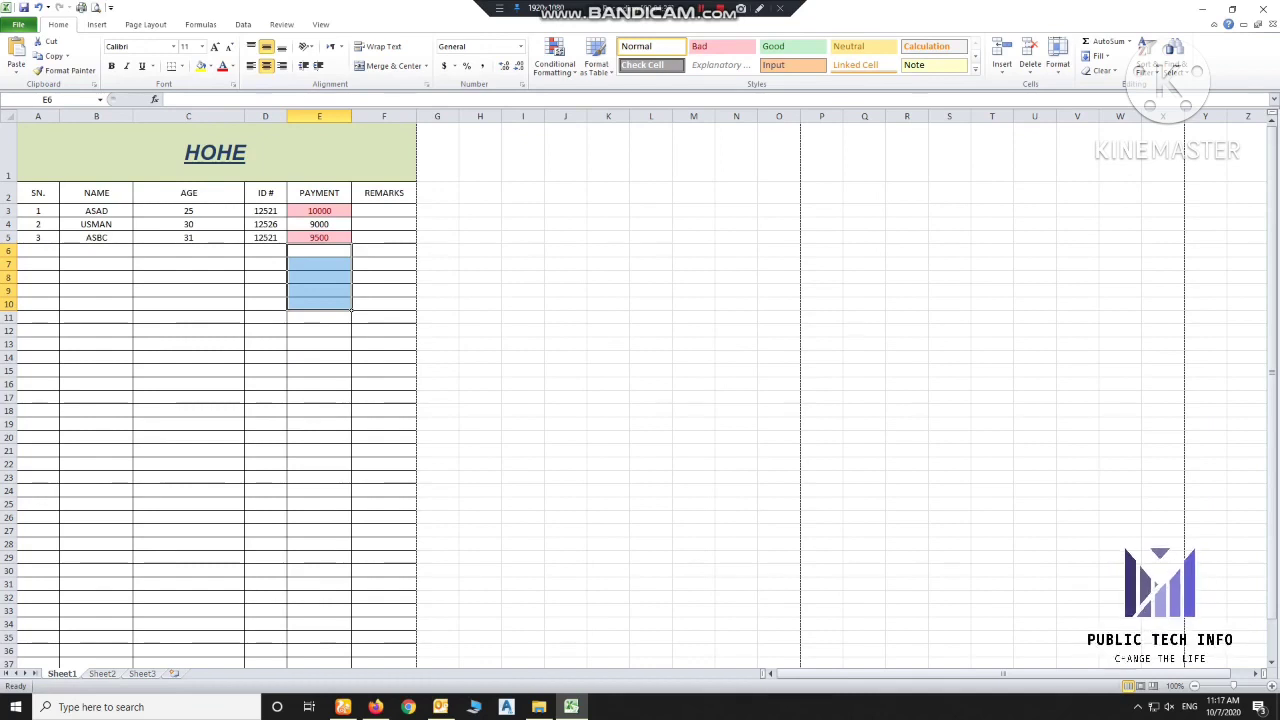
{"action": "left_click", "coordinate": [555, 60]}
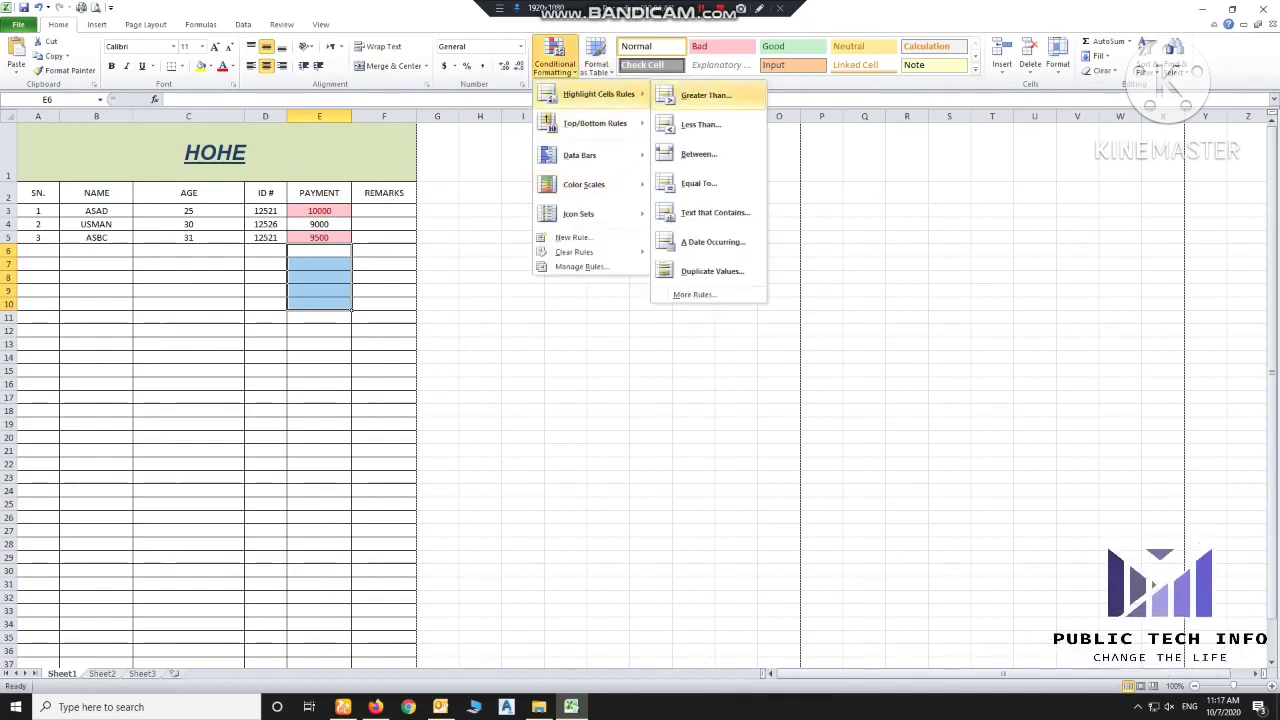
{"action": "key", "text": "Escape"}
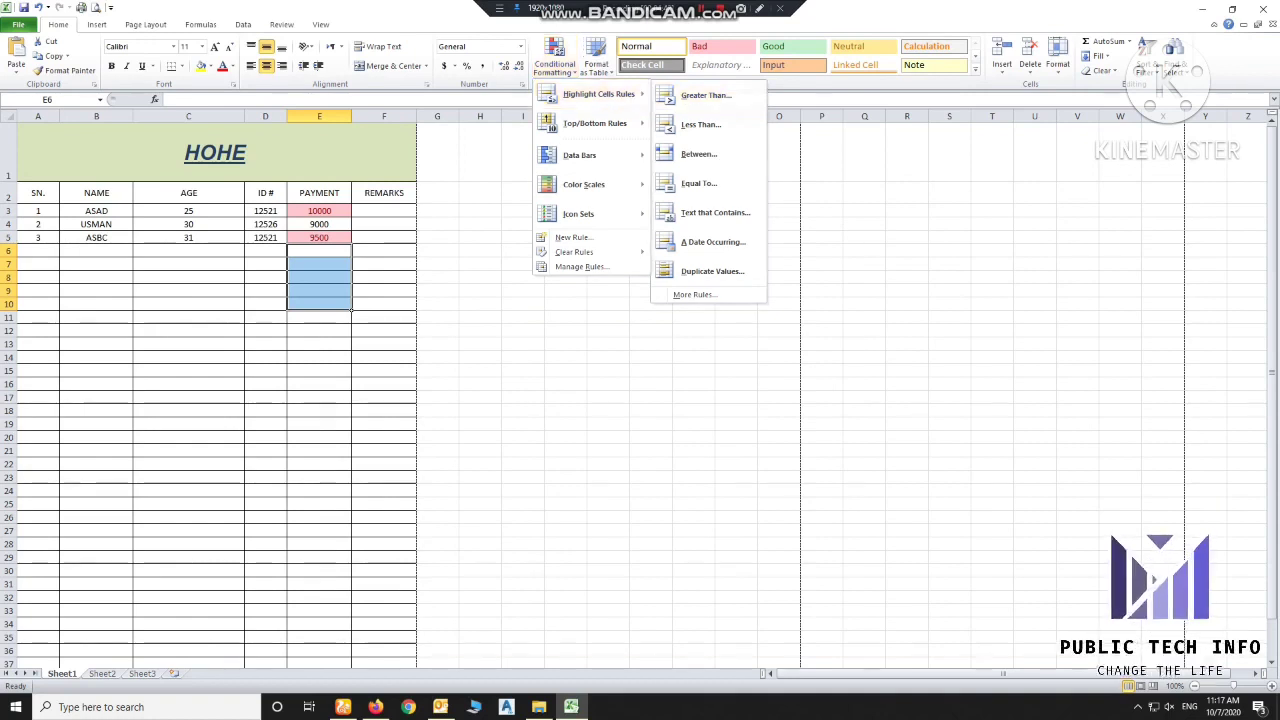
{"action": "left_click", "coordinate": [188, 357]}
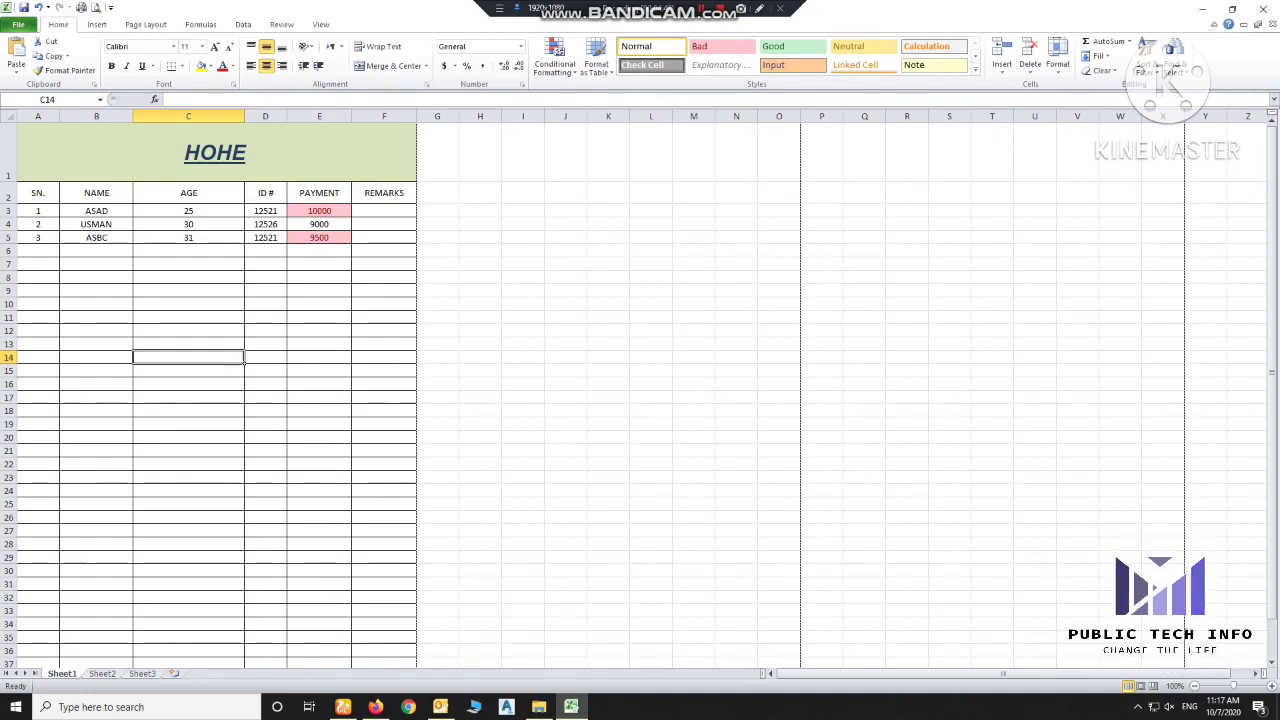
{"action": "scroll", "coordinate": [640, 394], "scroll_direction": "down", "scroll_amount": 5}
{"action": "scroll", "coordinate": [640, 394], "scroll_direction": "up", "scroll_amount": 2}
{"action": "scroll", "coordinate": [640, 394], "scroll_direction": "up", "scroll_amount": 3}
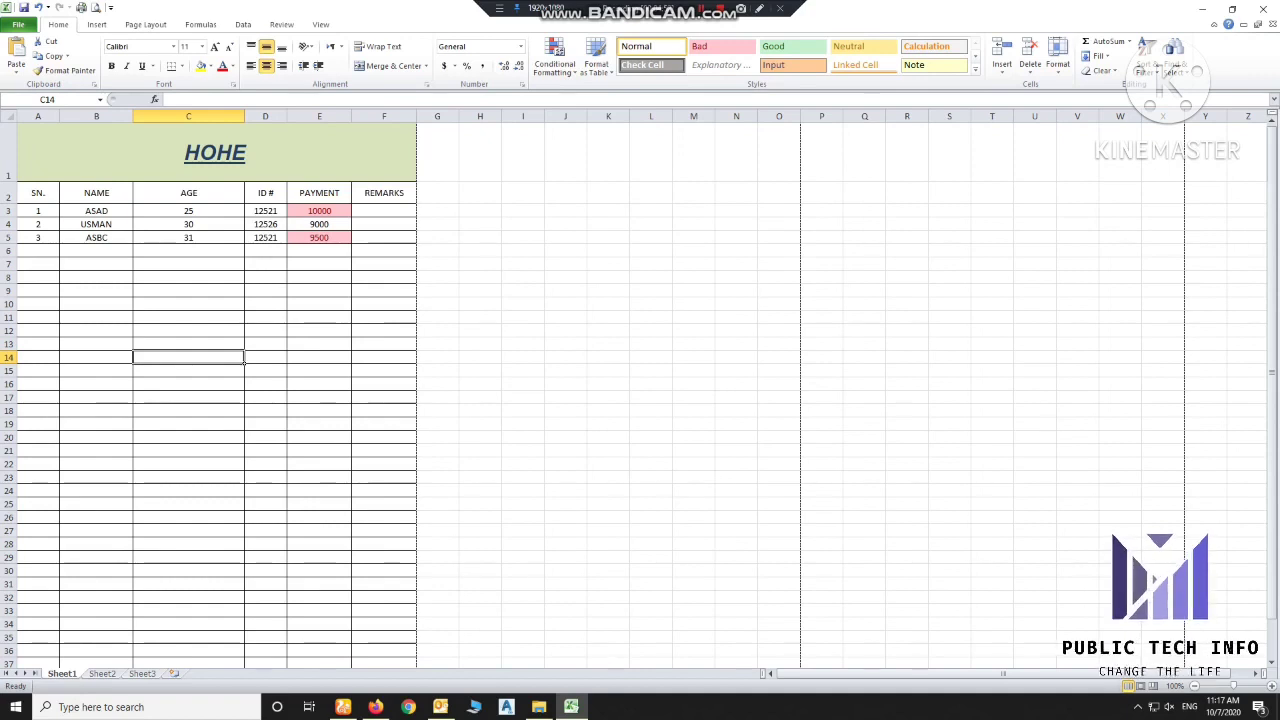
{"action": "left_click_drag", "start_coordinate": [96, 210], "coordinate": [96, 397]}
{"action": "left_click_drag", "start_coordinate": [96, 210], "coordinate": [96, 262]}
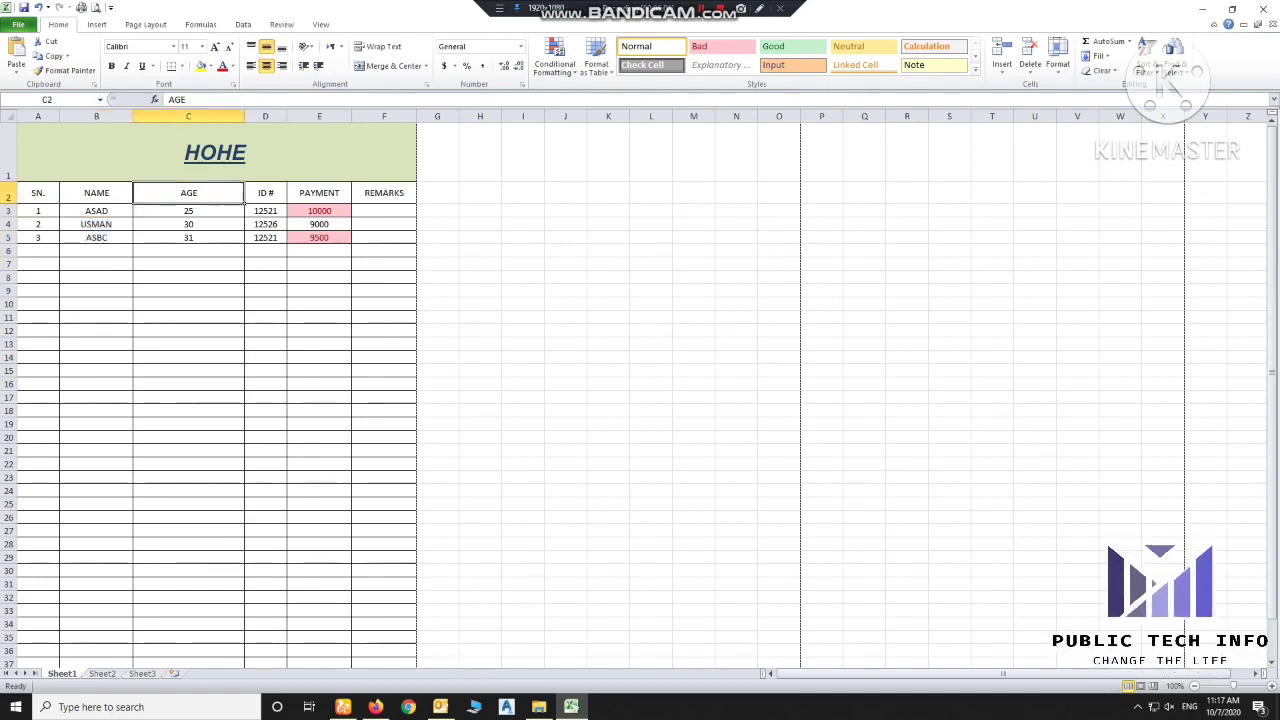
{"action": "left_click", "coordinate": [319, 193]}
{"action": "key", "text": "Left"}
{"action": "key", "text": "Left"}
{"action": "key", "text": "Left"}
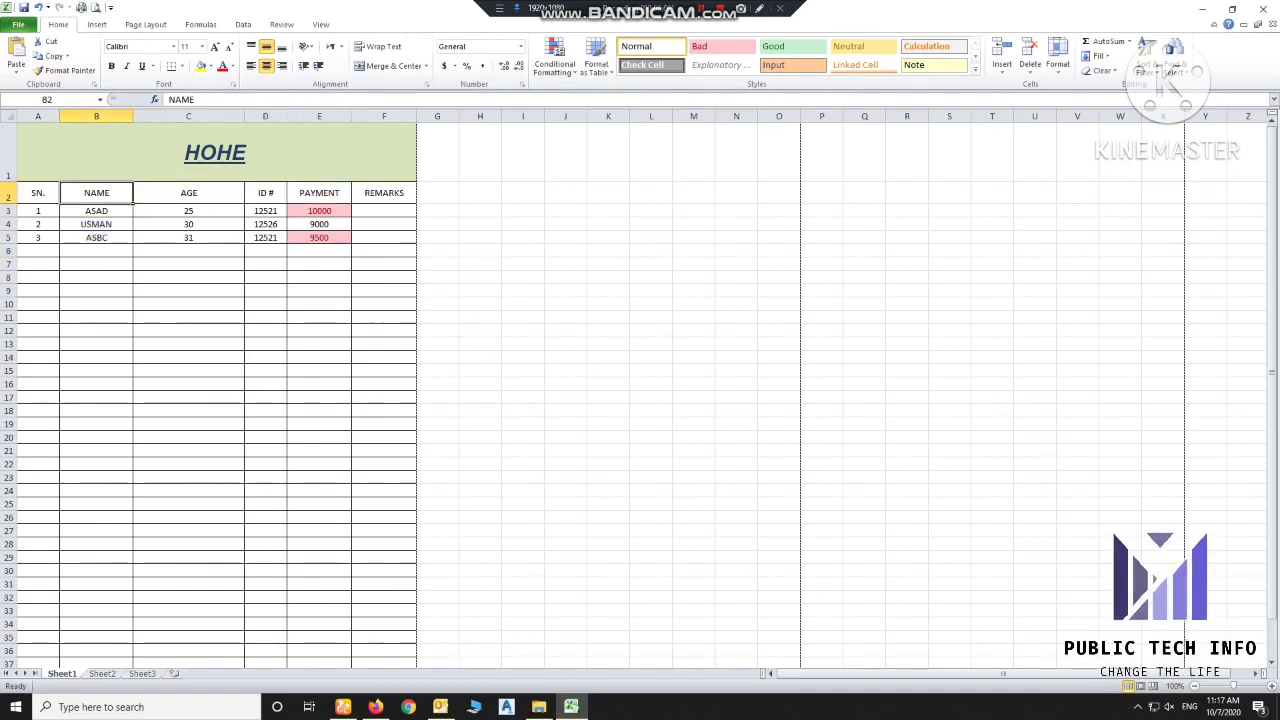
{"action": "key", "text": "Right"}
{"action": "key", "text": "Right"}
{"action": "key", "text": "Right"}
{"action": "key", "text": "Left"}
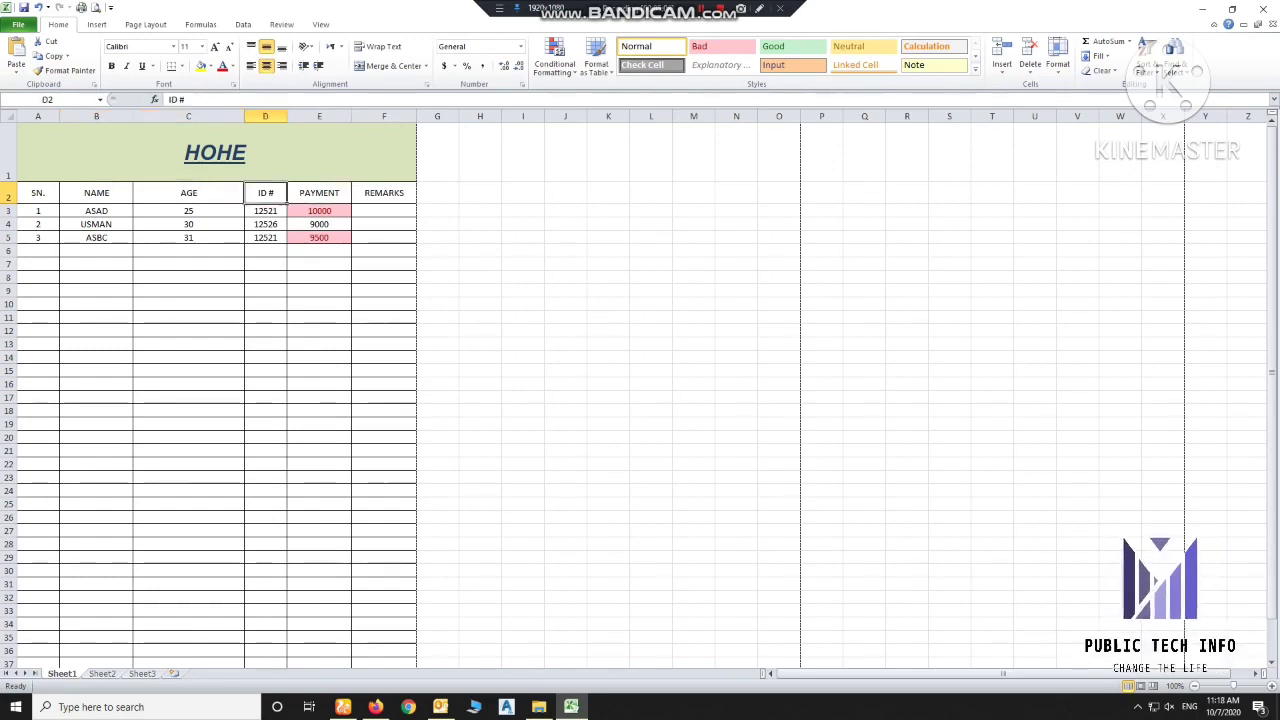
{"action": "left_click", "coordinate": [319, 330]}
{"action": "left_click", "coordinate": [96, 290]}
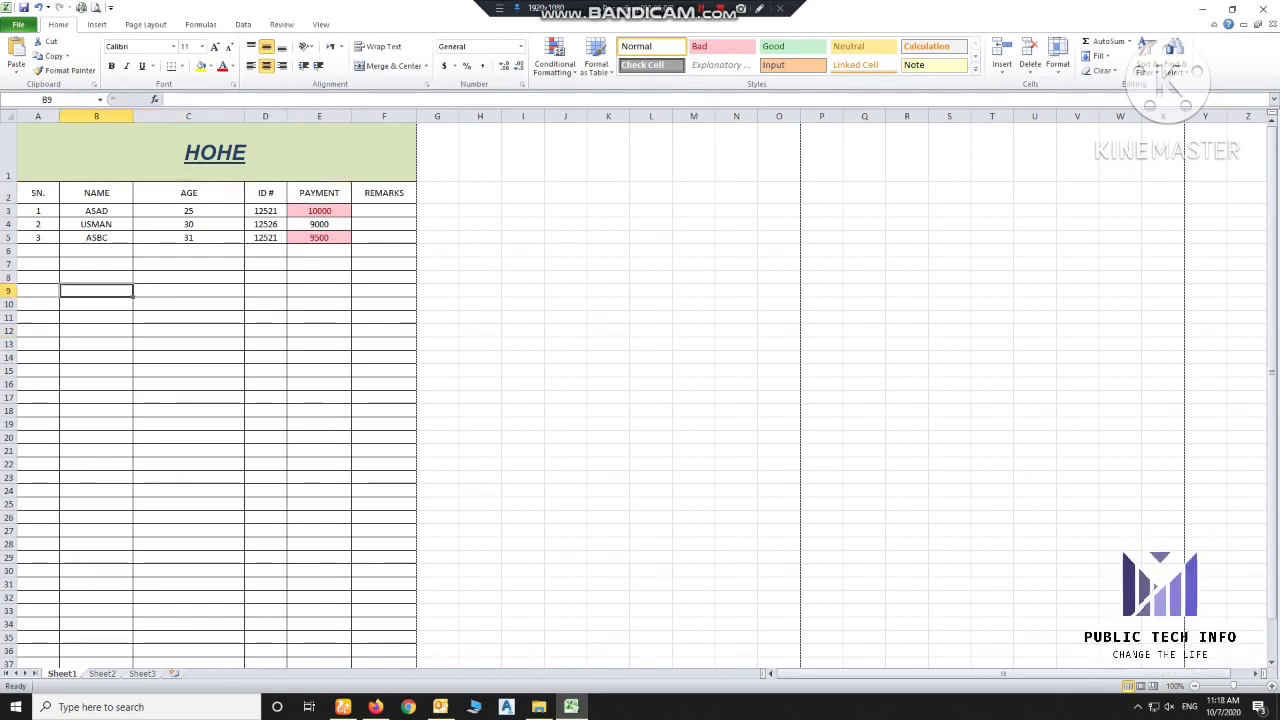
{"action": "left_click_drag", "start_coordinate": [38, 210], "coordinate": [384, 597]}
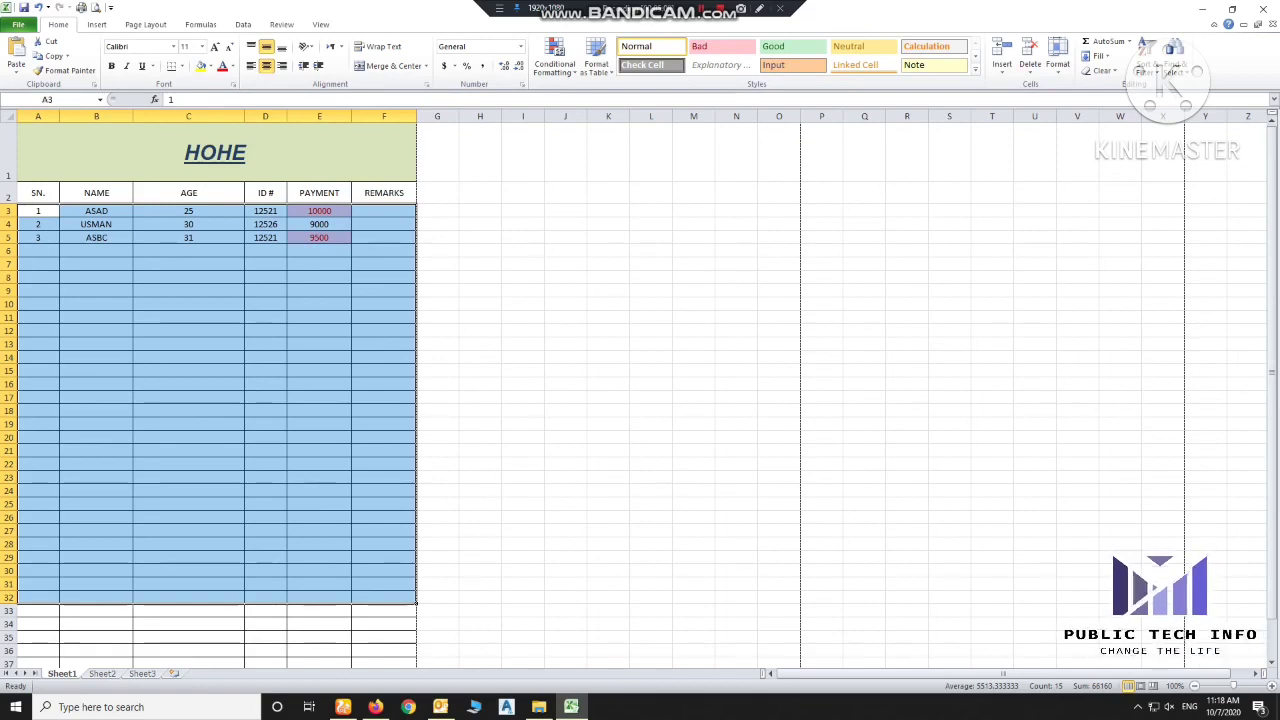
{"action": "left_click", "coordinate": [319, 397]}
{"action": "left_click_drag", "start_coordinate": [319, 210], "coordinate": [319, 504]}
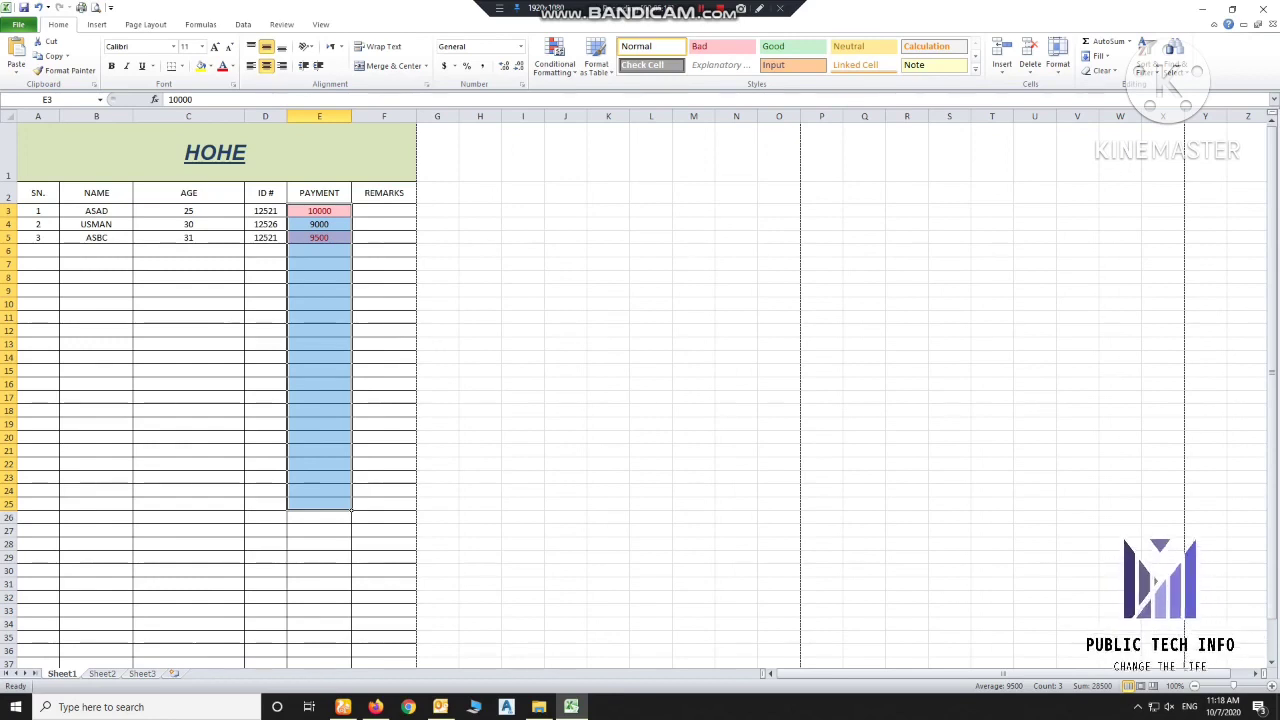
{"action": "left_click", "coordinate": [319, 370]}
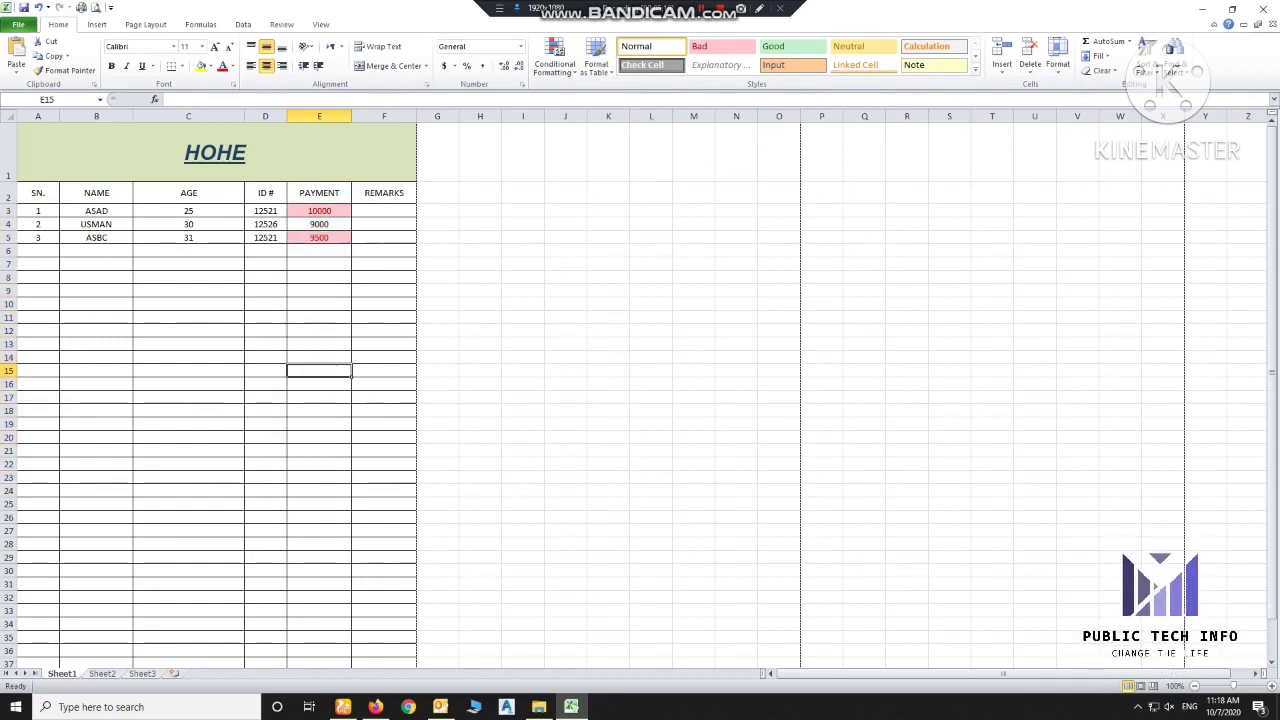
{"action": "left_click", "coordinate": [188, 277]}
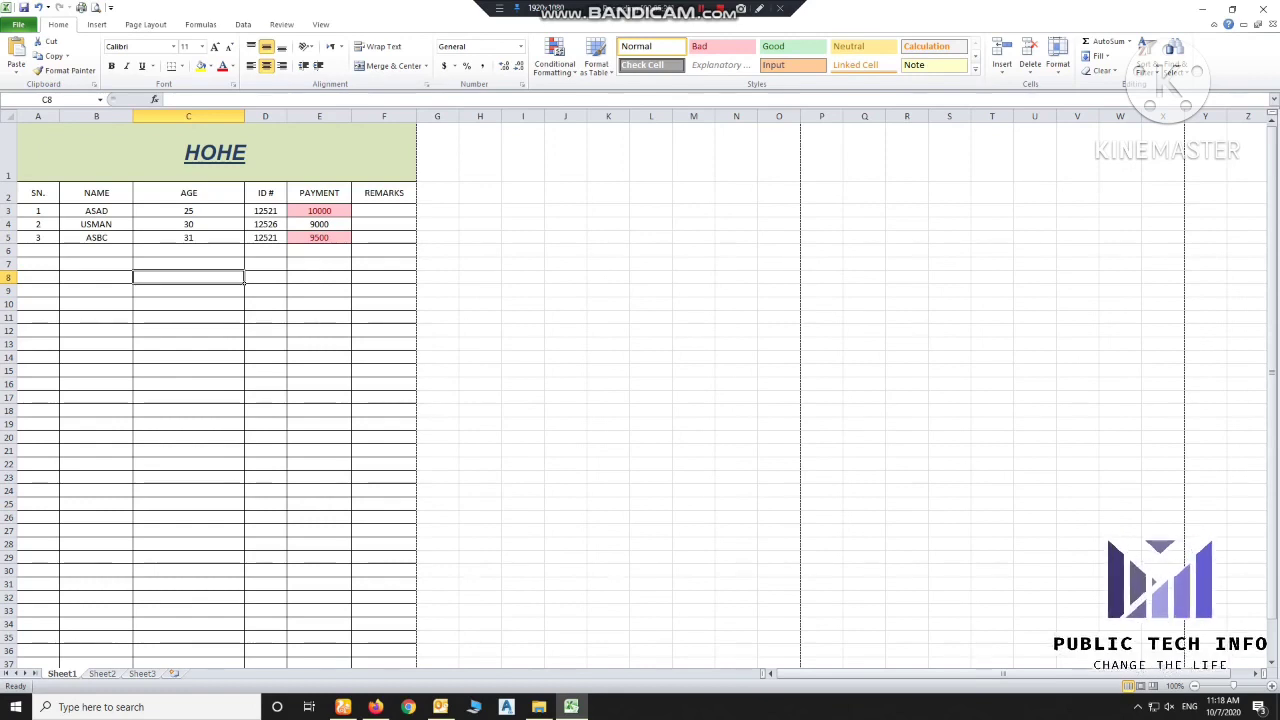
- Select cell T9 right of the table and bring up the Insert dropdown choices
{"action": "left_click", "coordinate": [565, 223]}
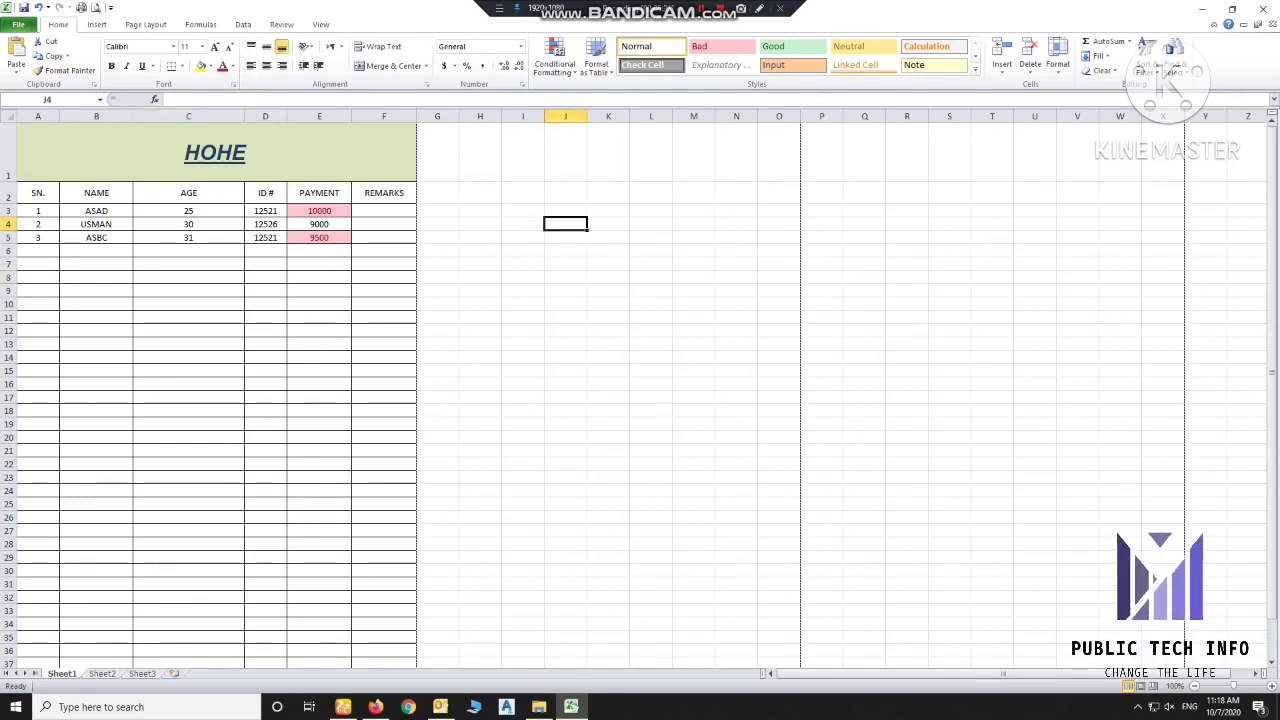
{"action": "left_click", "coordinate": [759, 8]}
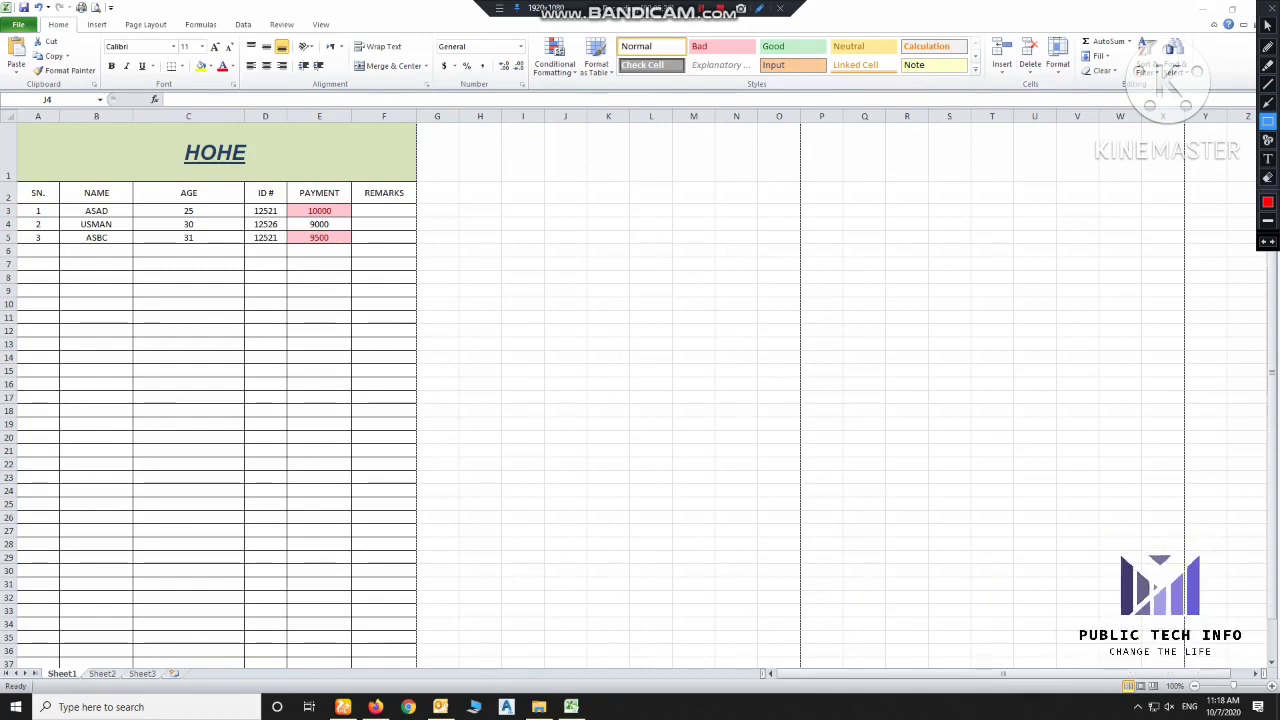
{"action": "left_click_drag", "start_coordinate": [521, 30], "coordinate": [573, 102]}
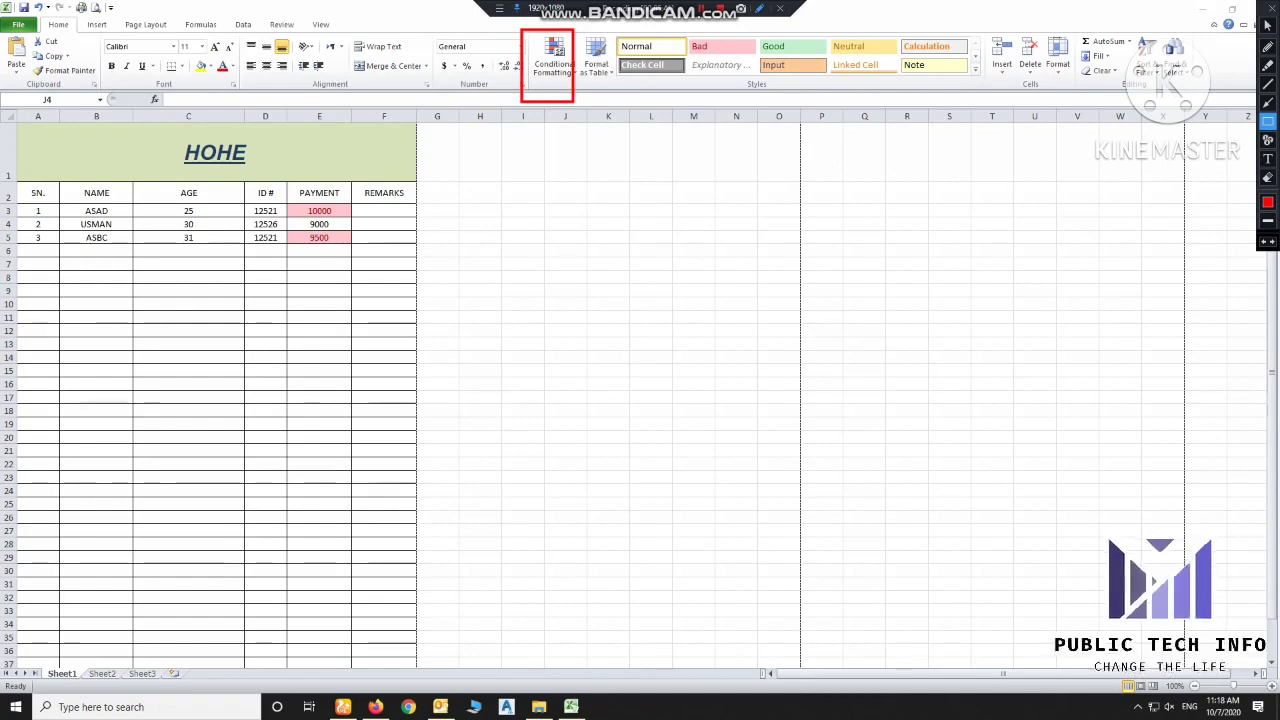
{"action": "left_click_drag", "start_coordinate": [988, 32], "coordinate": [1050, 102]}
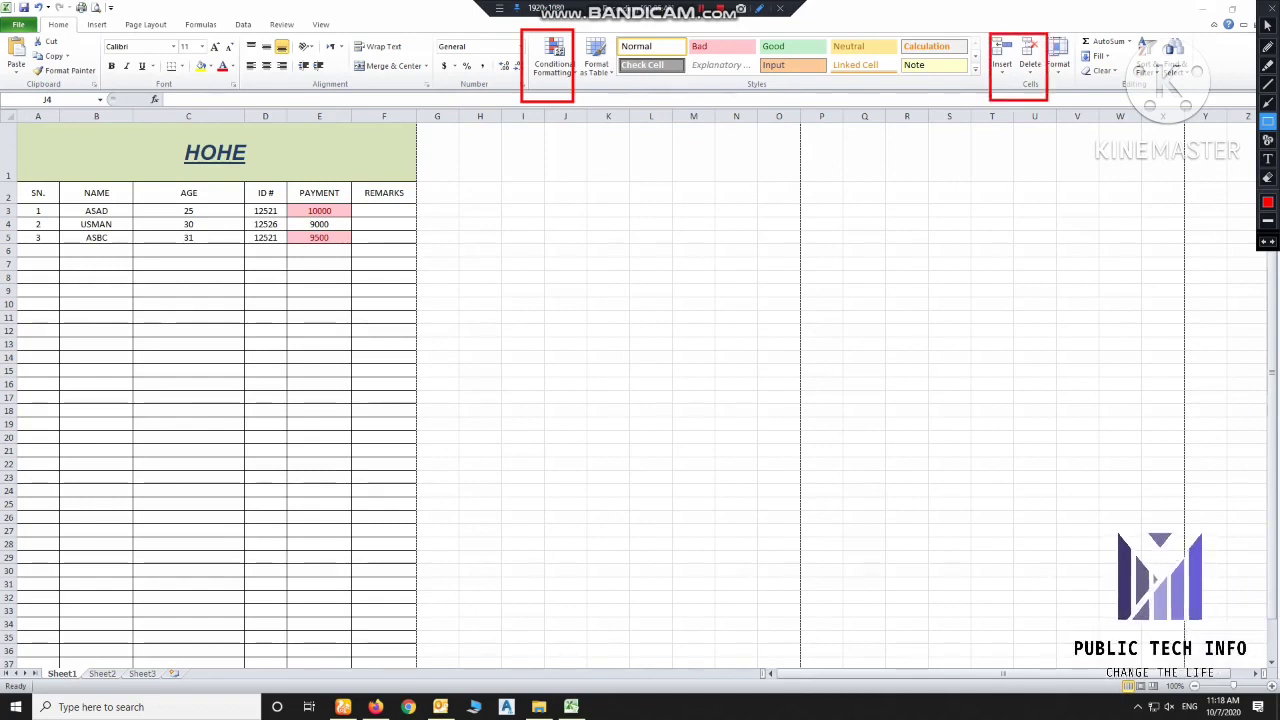
{"action": "key", "text": "ctrl+alt+d"}
{"action": "left_click", "coordinate": [992, 152]}
{"action": "left_click", "coordinate": [992, 290]}
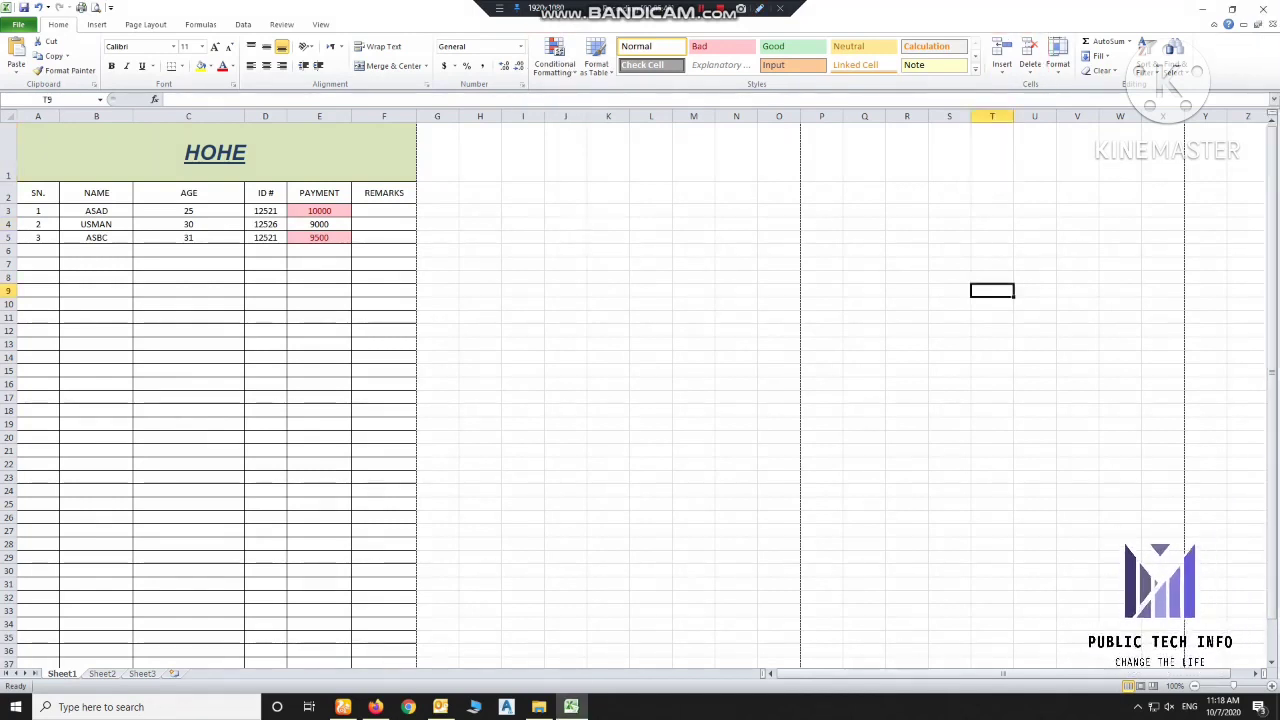
{"action": "left_click", "coordinate": [1001, 62]}
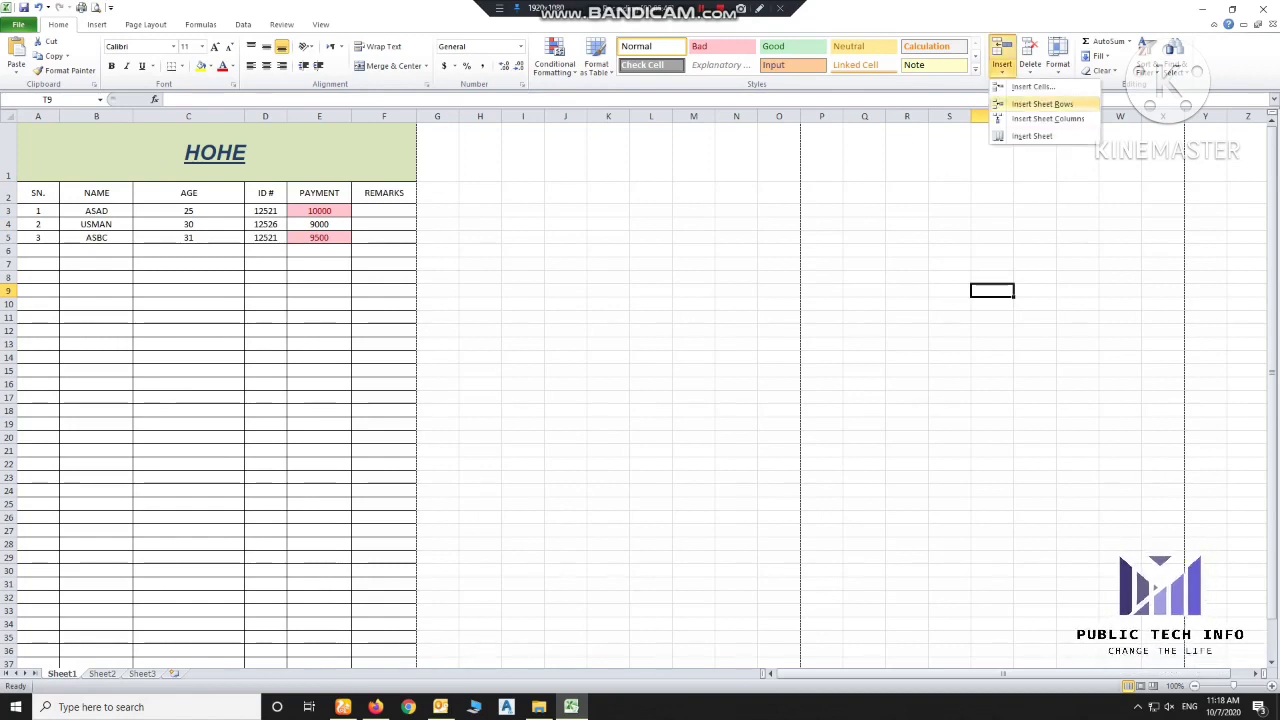
- In the Insert Cells dialog, choose Shift cells right
{"action": "left_click", "coordinate": [1032, 87]}
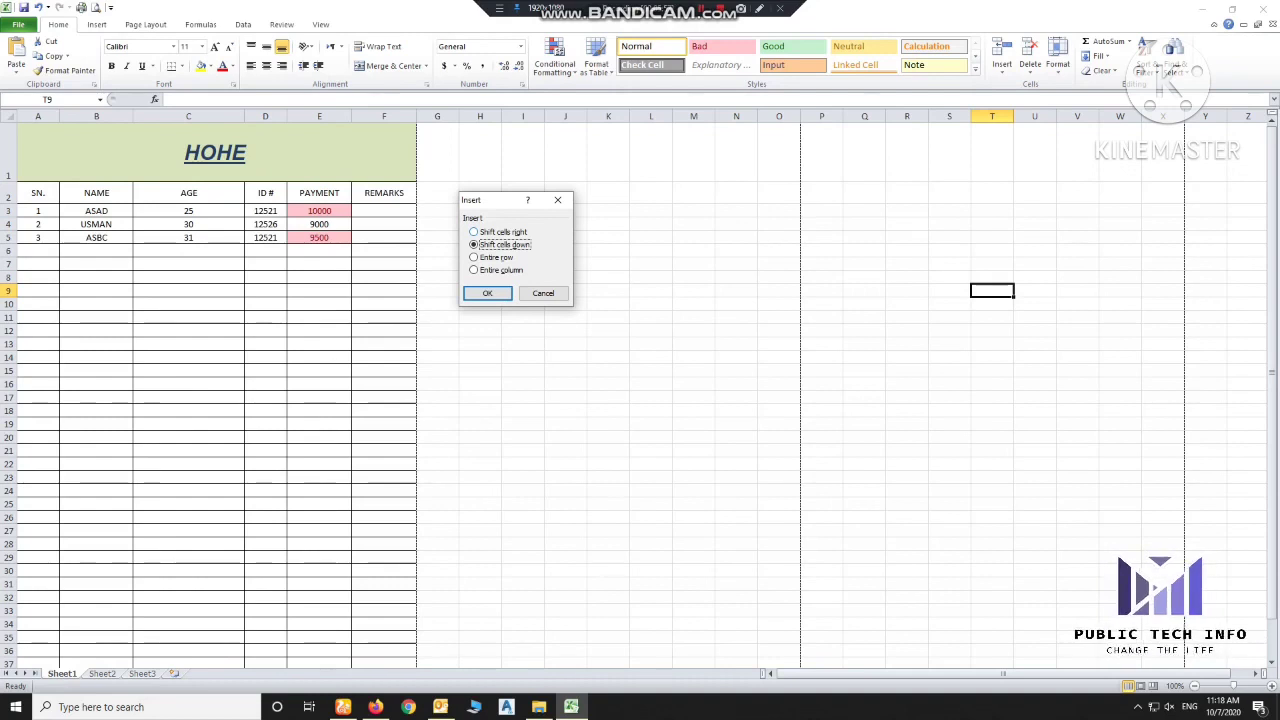
{"action": "key", "text": "Up"}
- Enter 5454 in T6 and 4554 in U6, then select column U
{"action": "key", "text": "Return"}
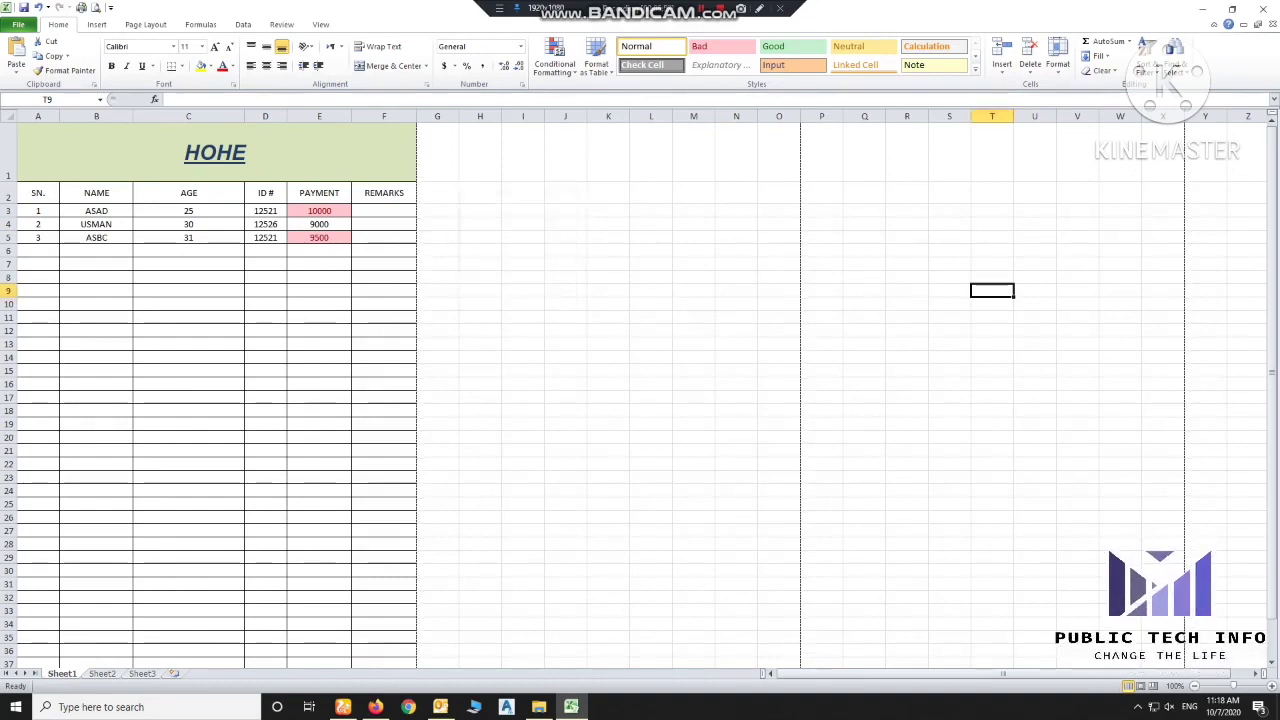
{"action": "left_click", "coordinate": [992, 250]}
{"action": "type", "text": "5454"}
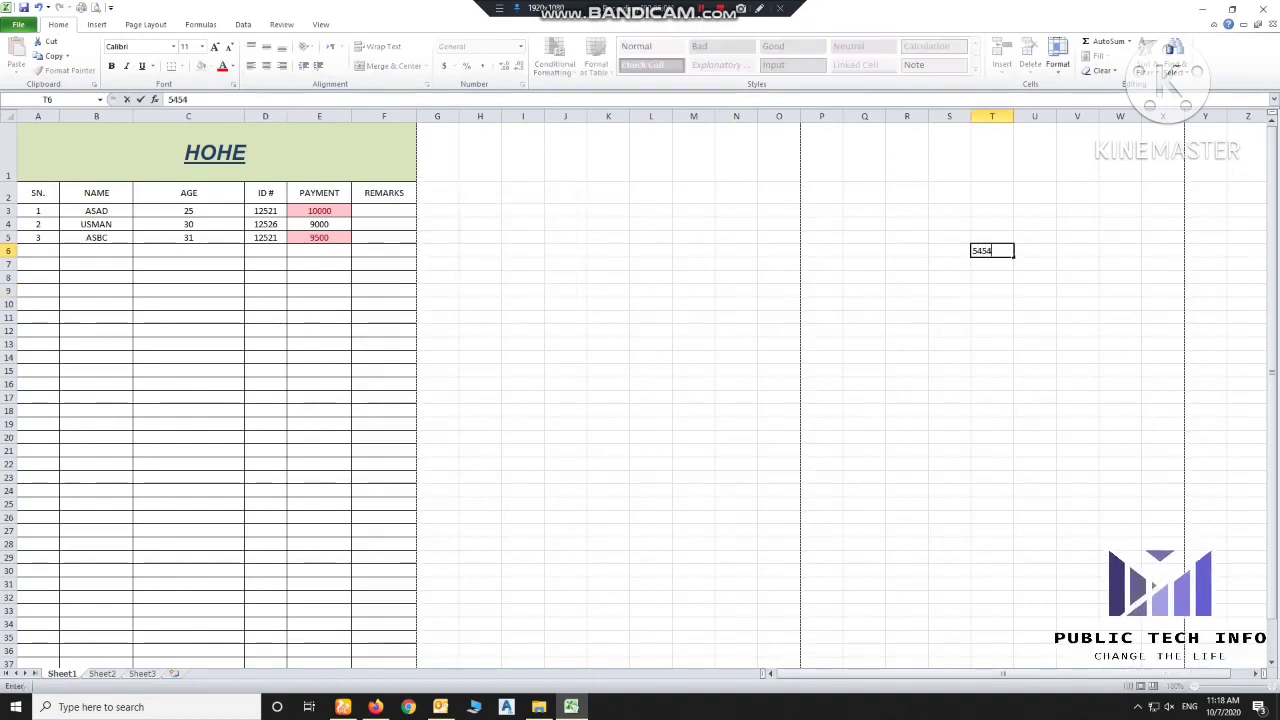
{"action": "key", "text": "Tab"}
{"action": "type", "text": "4554"}
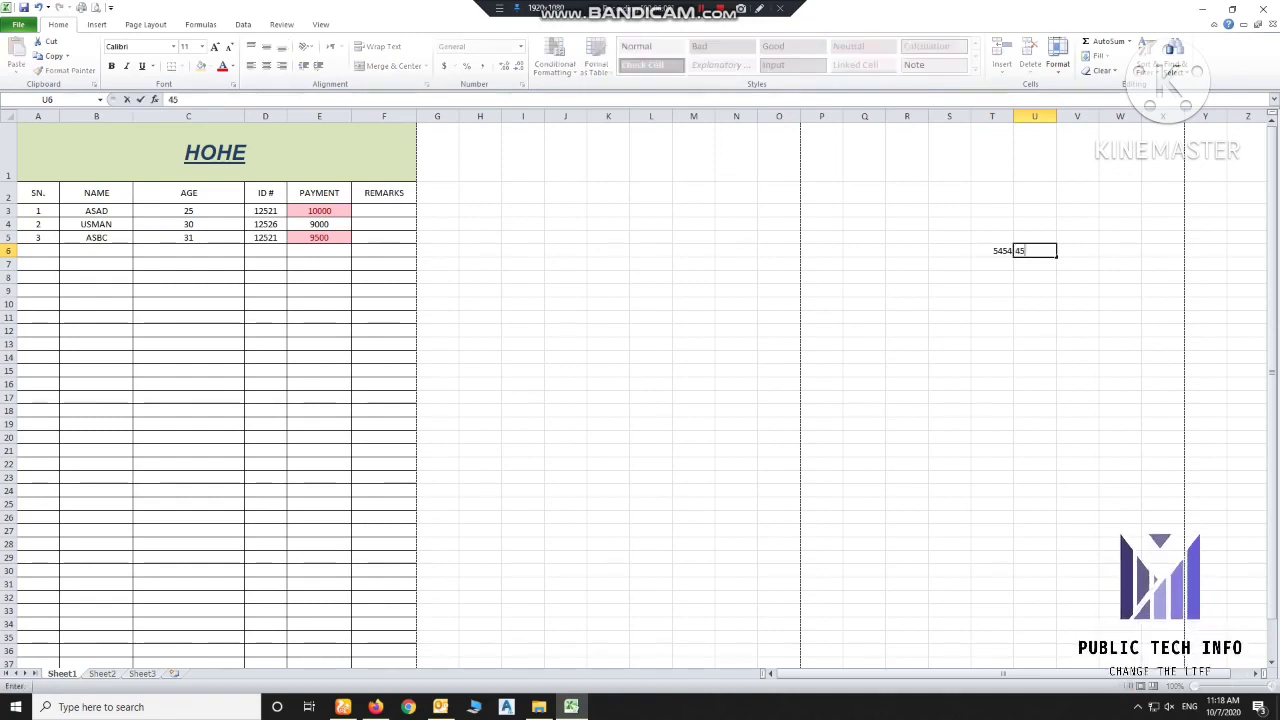
{"action": "left_click", "coordinate": [1034, 317]}
{"action": "left_click", "coordinate": [1034, 116]}
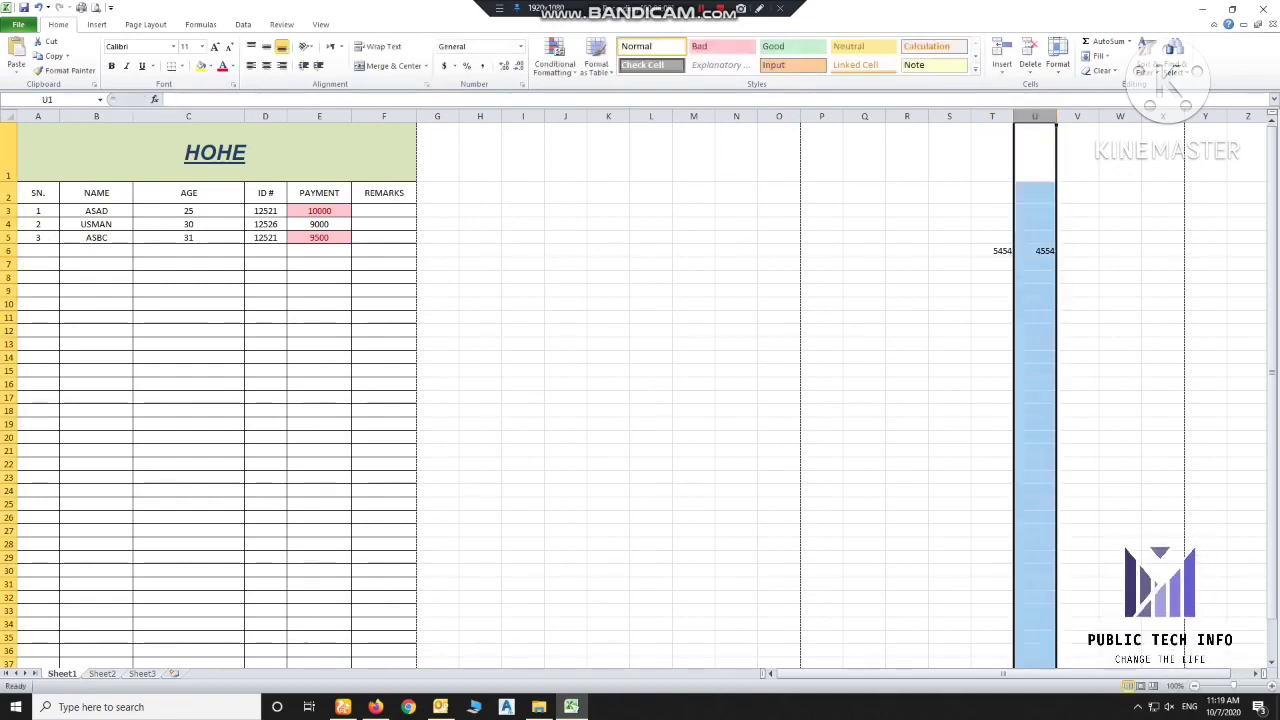
{"action": "left_click", "coordinate": [1002, 68]}
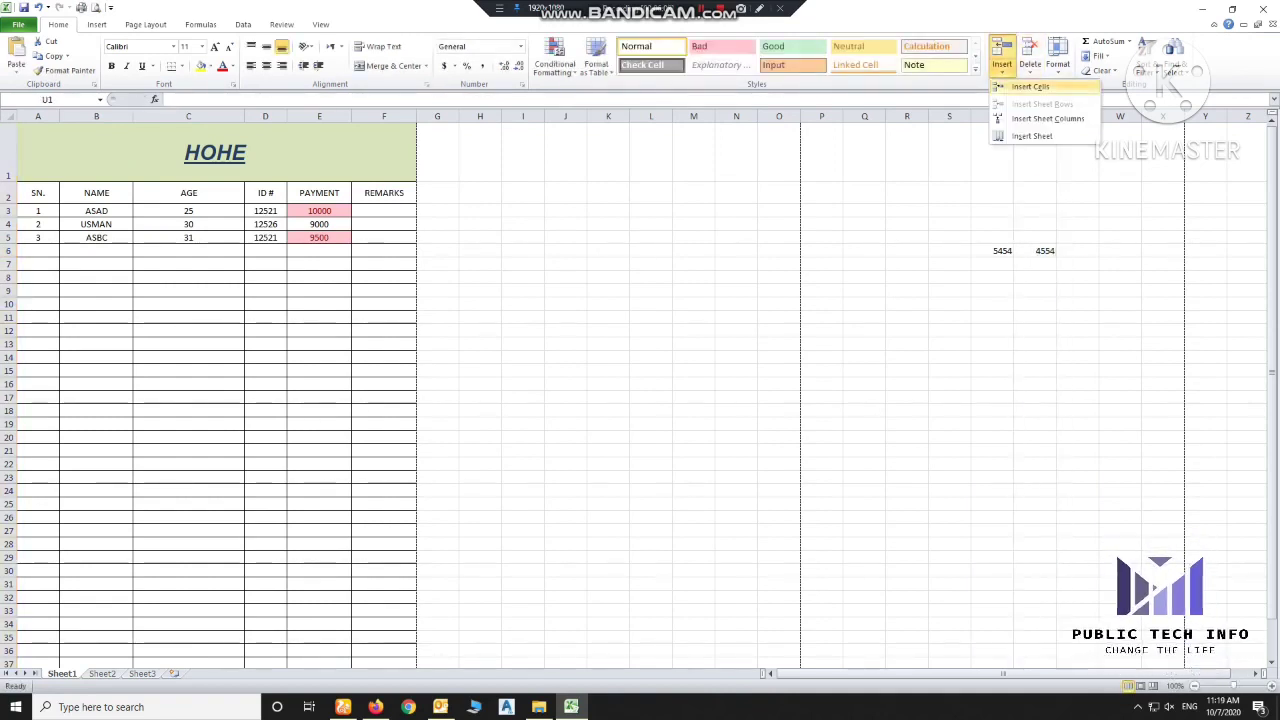
{"action": "left_click", "coordinate": [1030, 86]}
{"action": "left_click", "coordinate": [1034, 250]}
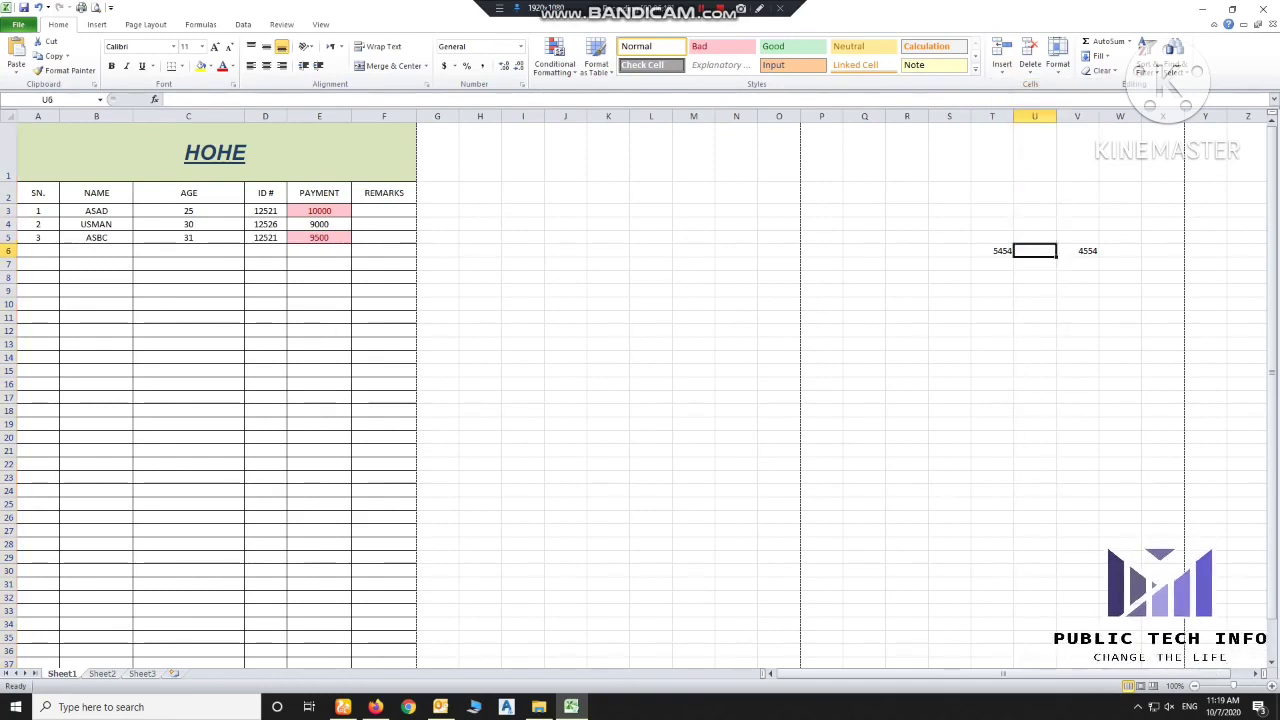
{"action": "left_click", "coordinate": [1002, 68]}
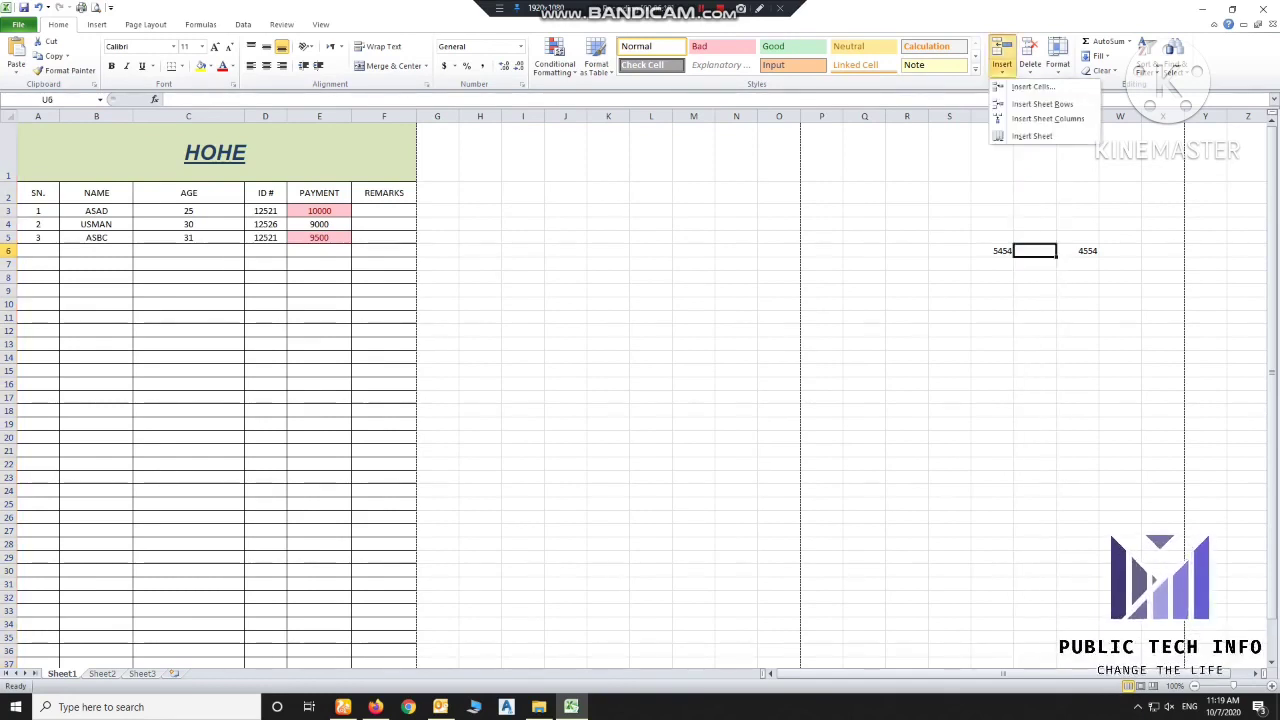
{"action": "left_click", "coordinate": [1030, 87]}
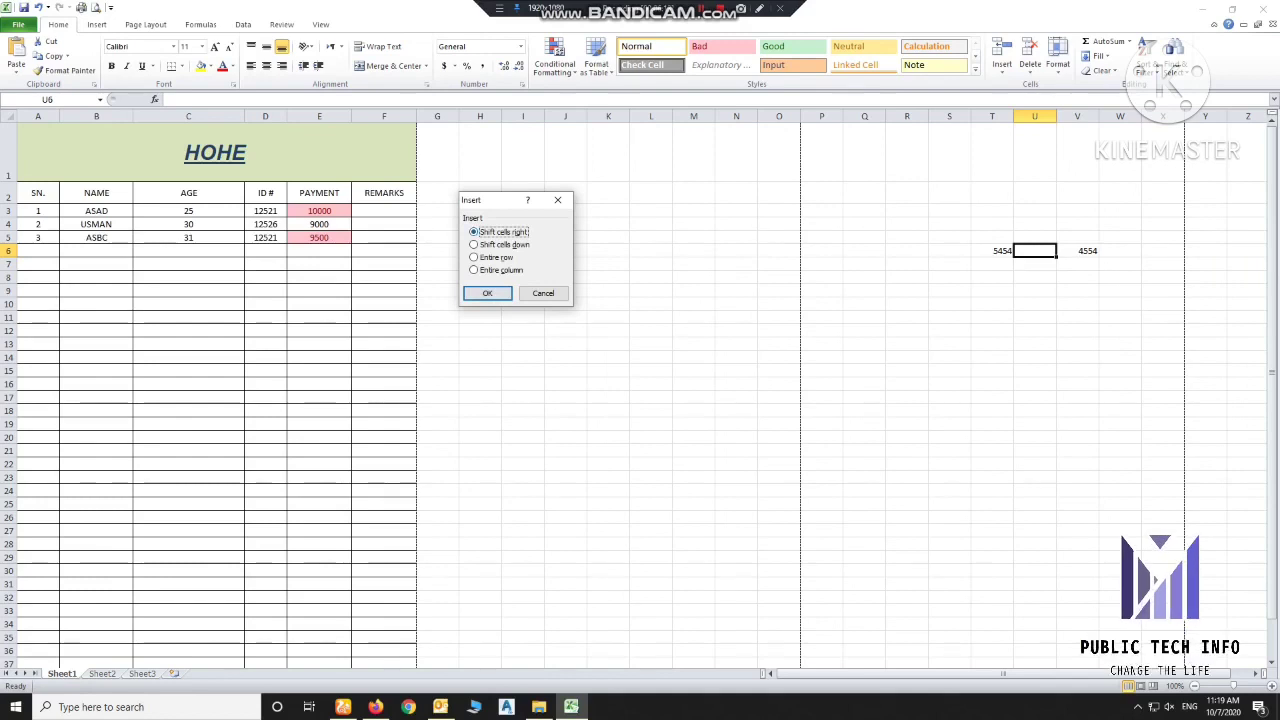
{"action": "left_click", "coordinate": [487, 293]}
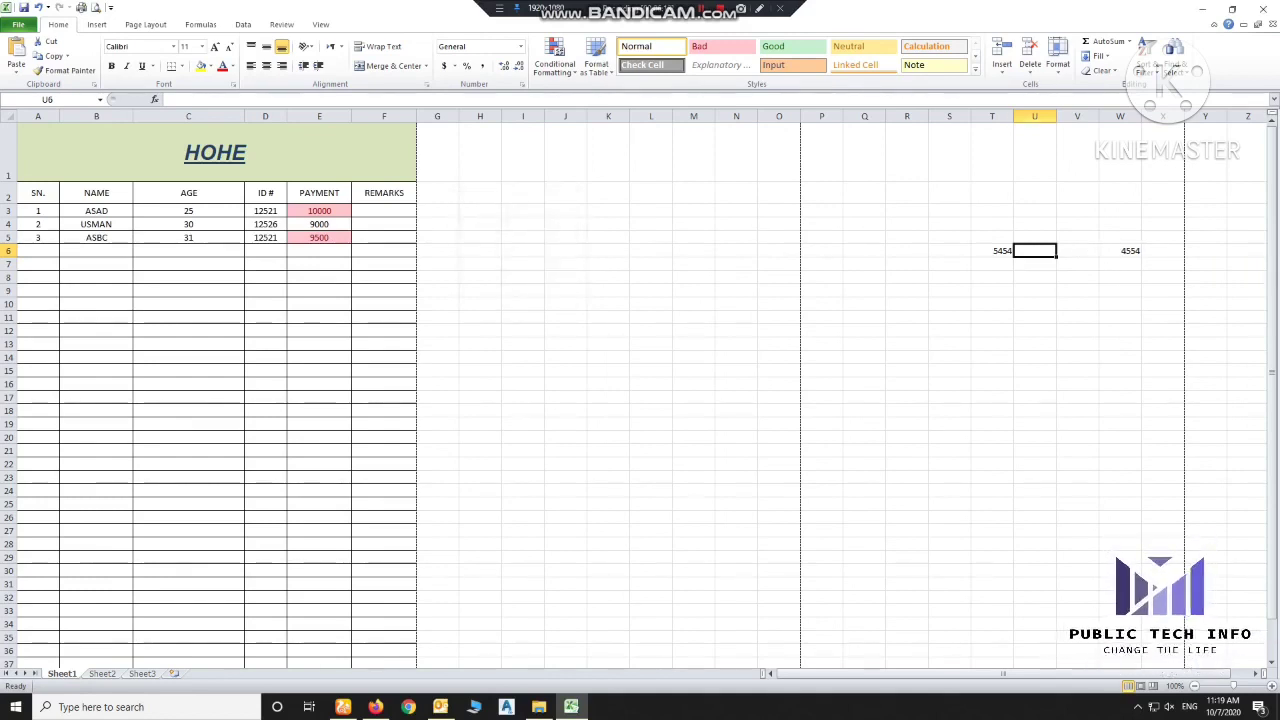
{"action": "left_click", "coordinate": [1030, 68]}
{"action": "left_click", "coordinate": [1060, 87]}
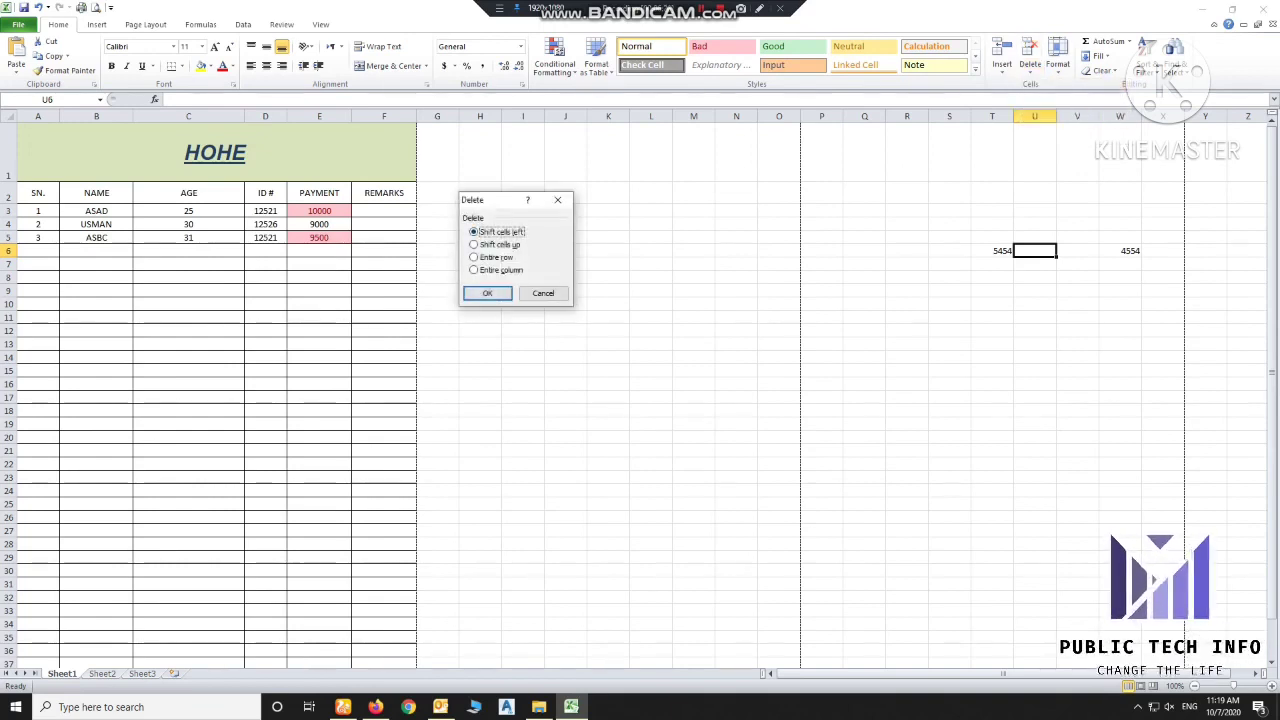
{"action": "key", "text": "Return"}
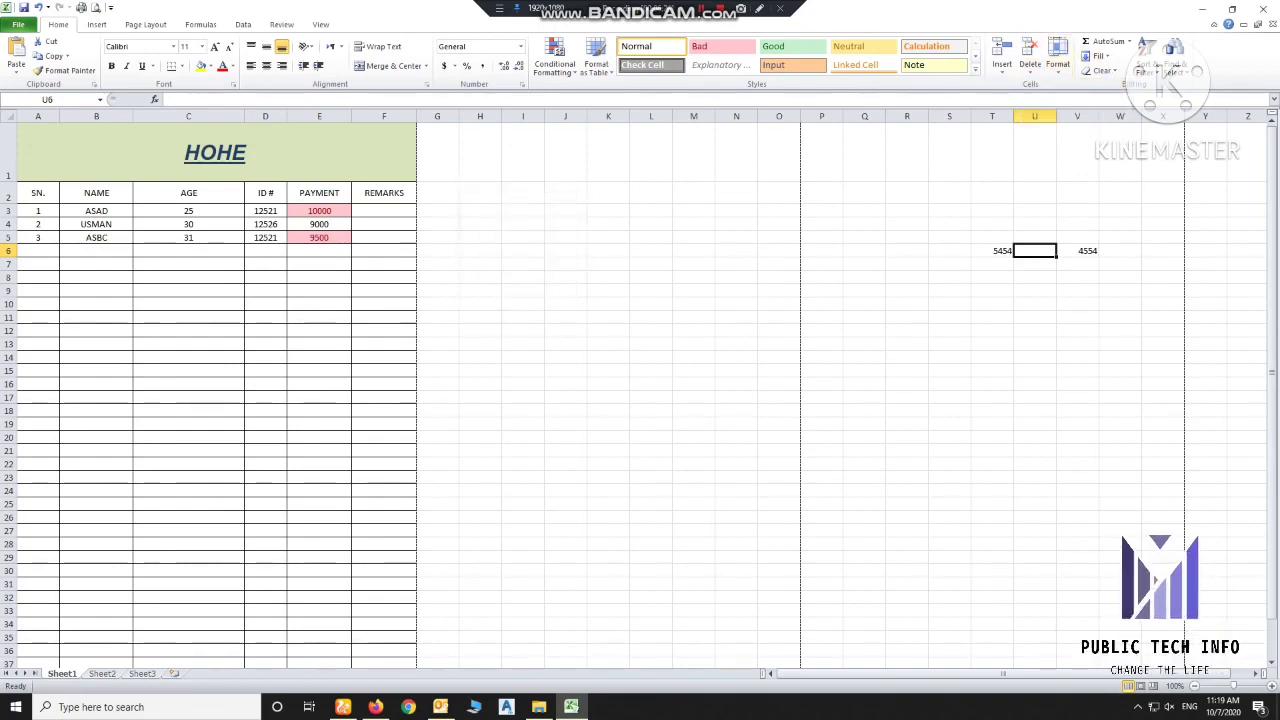
{"action": "left_click", "coordinate": [1030, 68]}
{"action": "left_click", "coordinate": [1060, 87]}
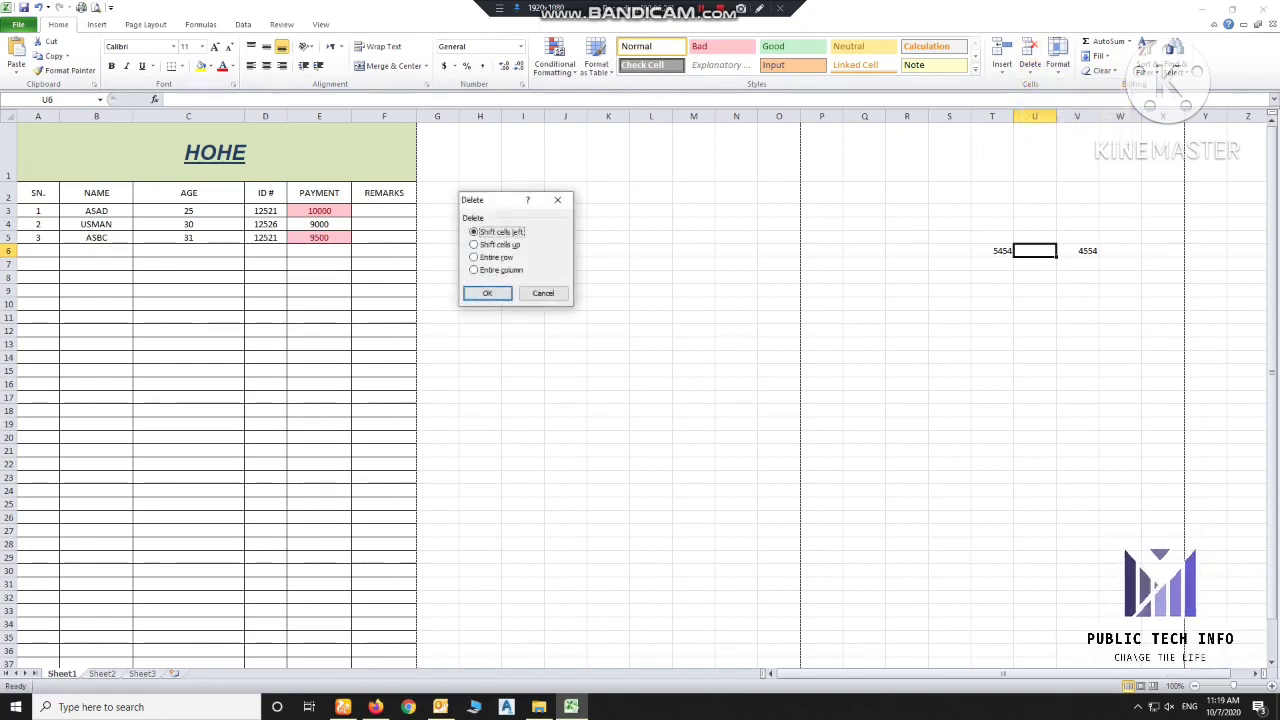
{"action": "key", "text": "Return"}
{"action": "left_click", "coordinate": [1034, 317]}
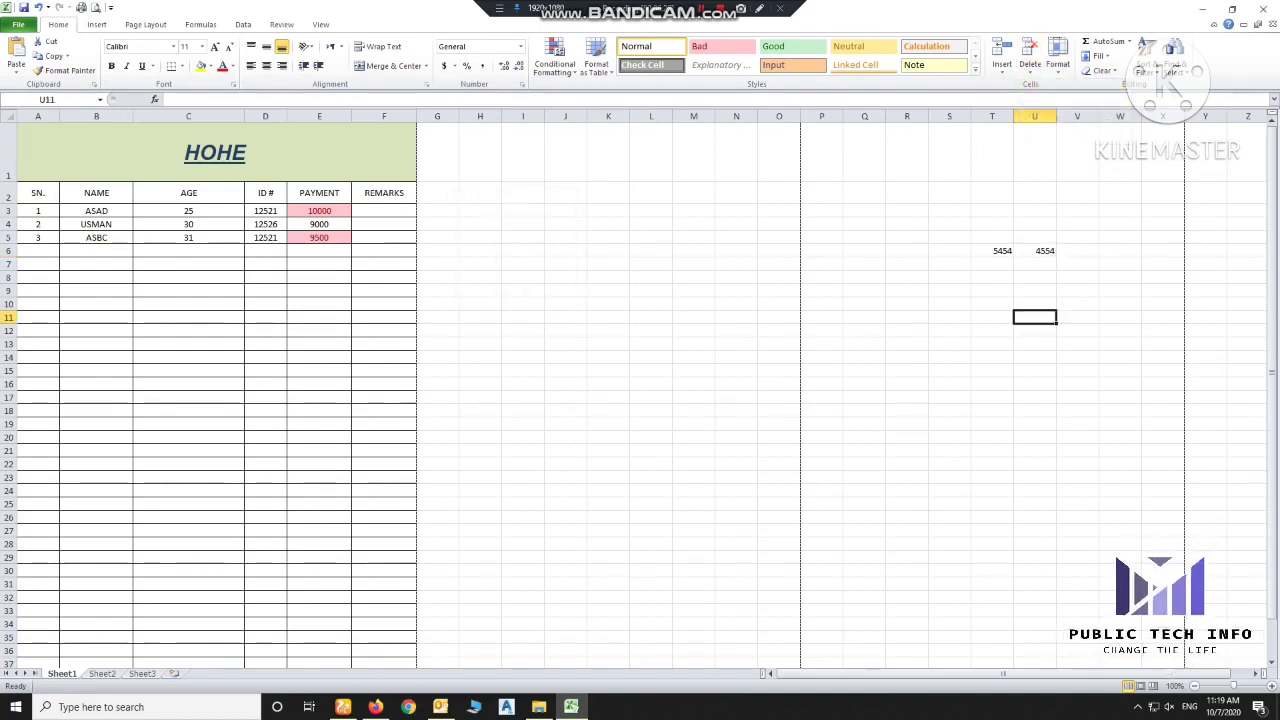
{"action": "left_click", "coordinate": [1058, 60]}
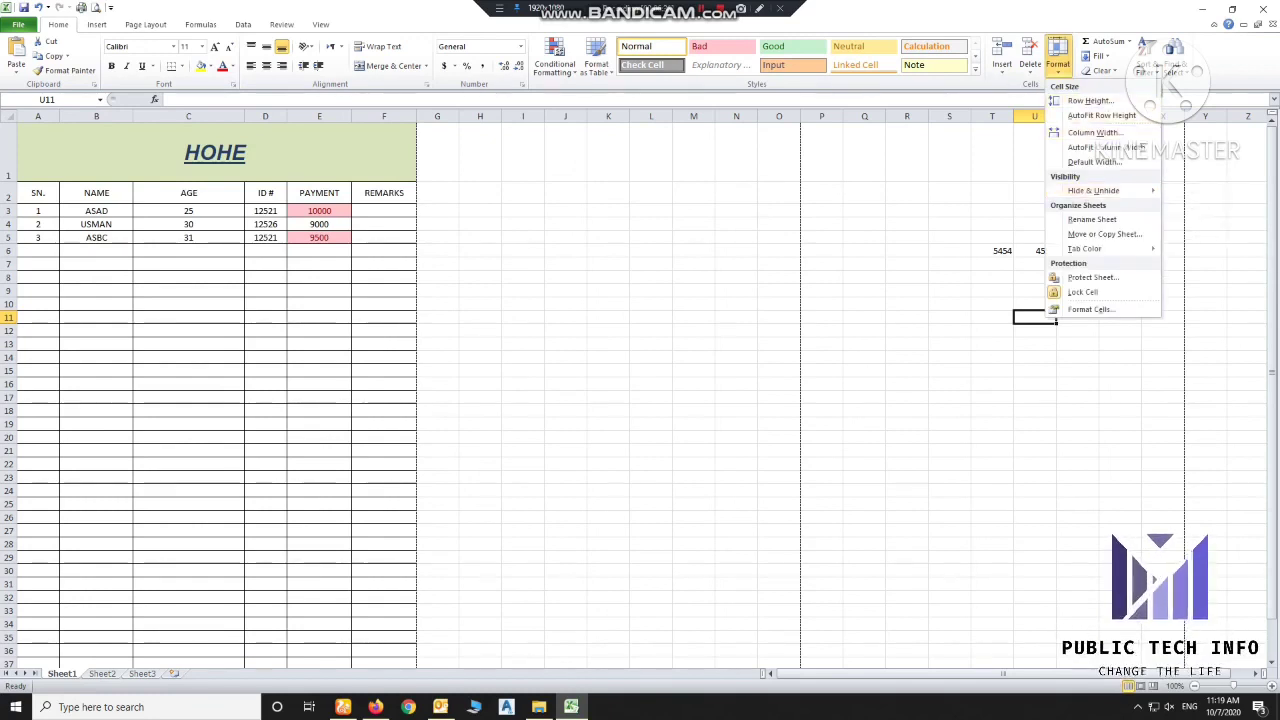
{"action": "left_click", "coordinate": [1093, 132]}
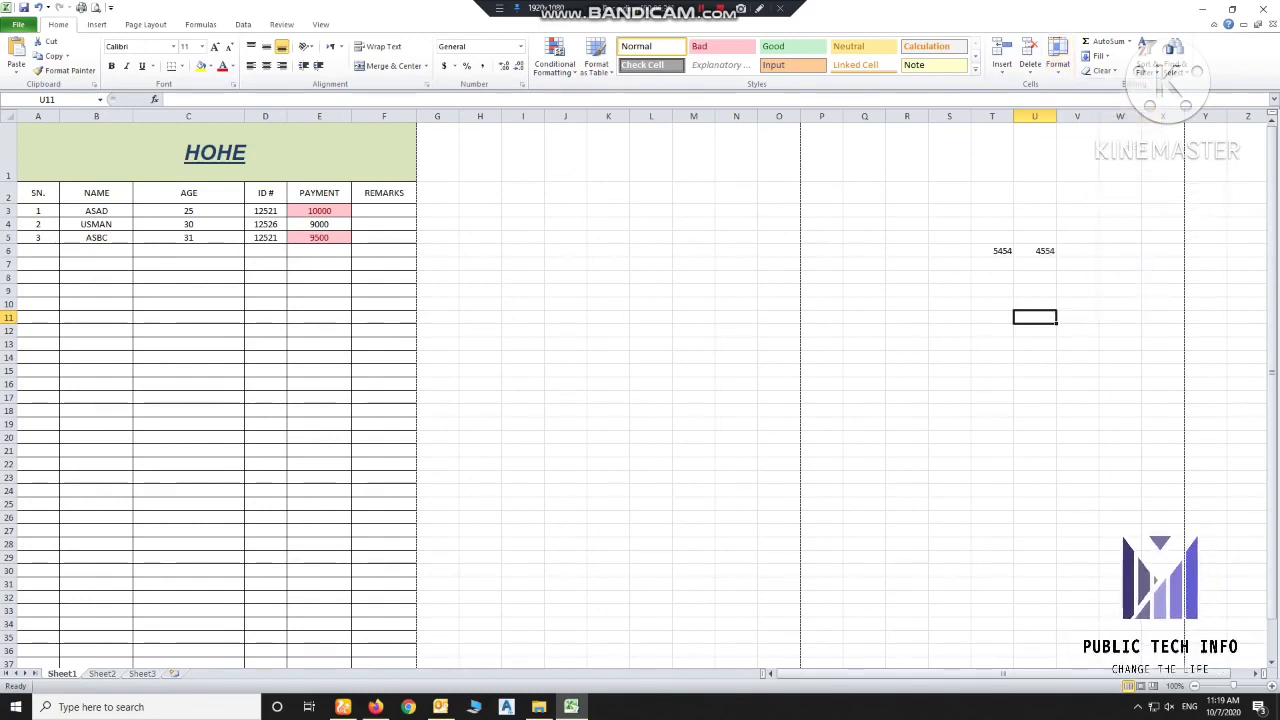
{"action": "left_click", "coordinate": [522, 150]}
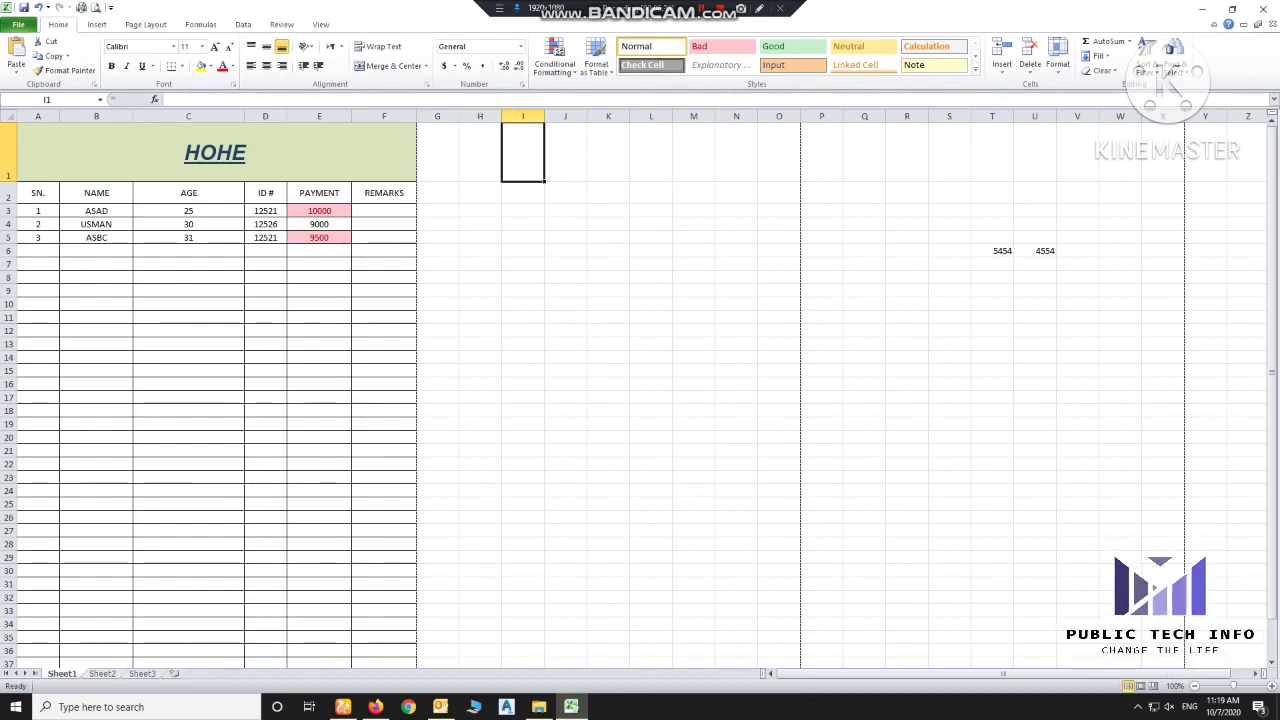
{"action": "left_click", "coordinate": [1057, 60]}
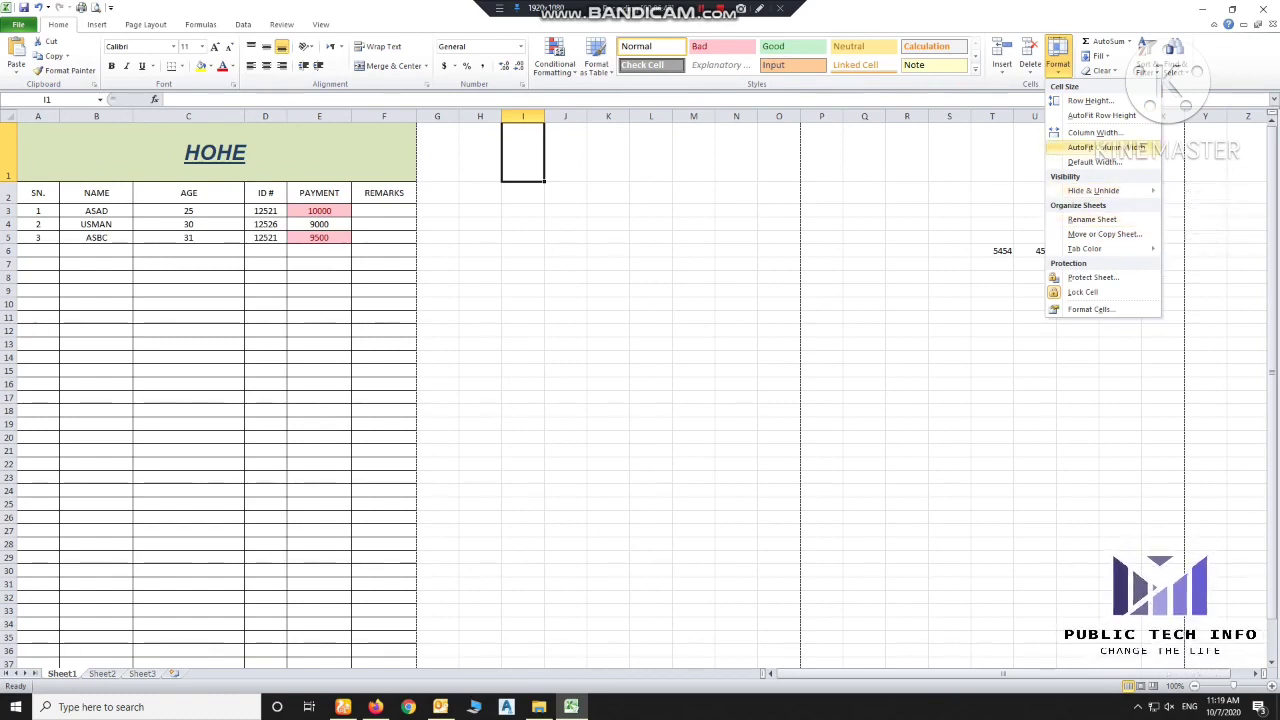
{"action": "left_click", "coordinate": [1140, 147]}
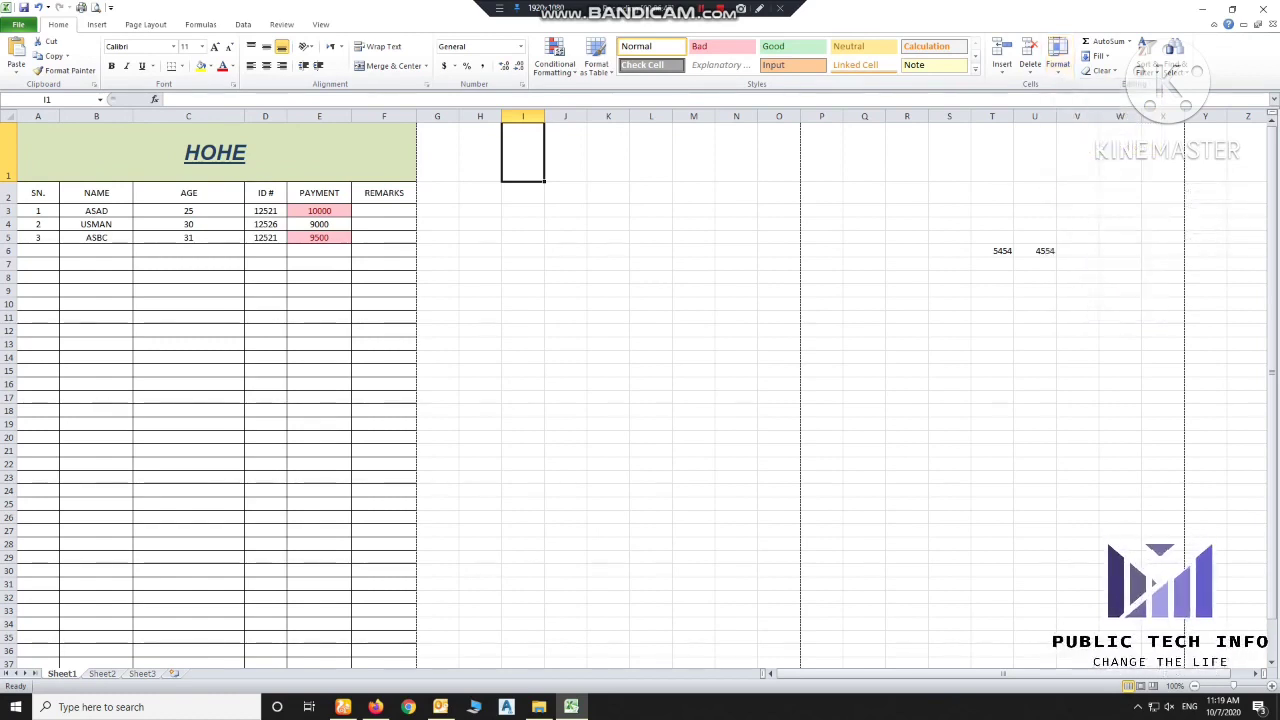
{"action": "left_click", "coordinate": [1129, 41]}
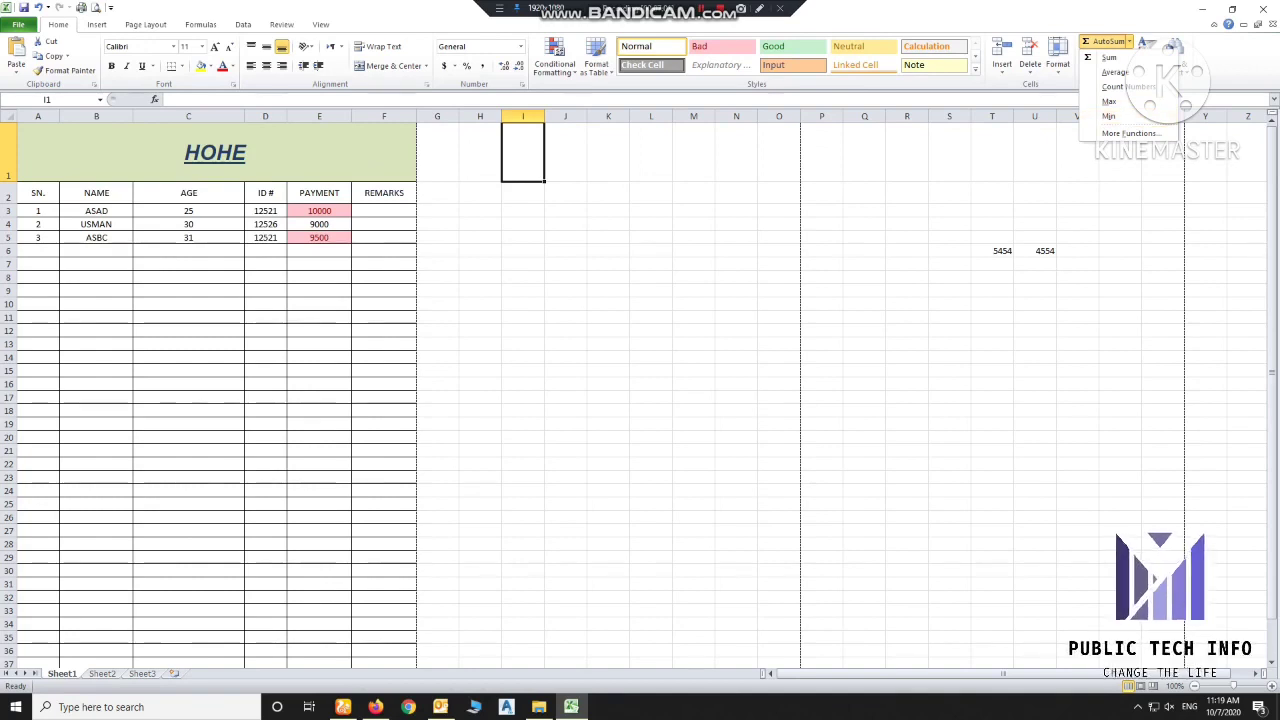
{"action": "left_click", "coordinate": [1108, 116]}
{"action": "left_click", "coordinate": [480, 303]}
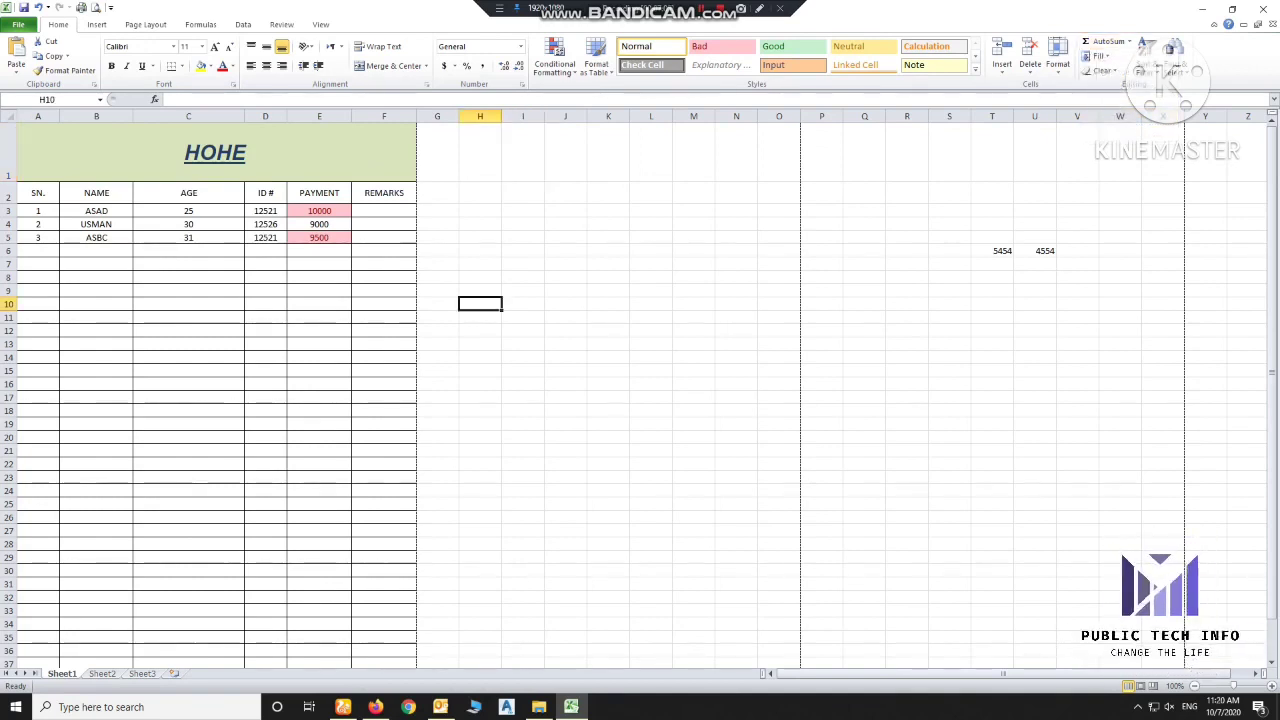
{"action": "left_click", "coordinate": [319, 250]}
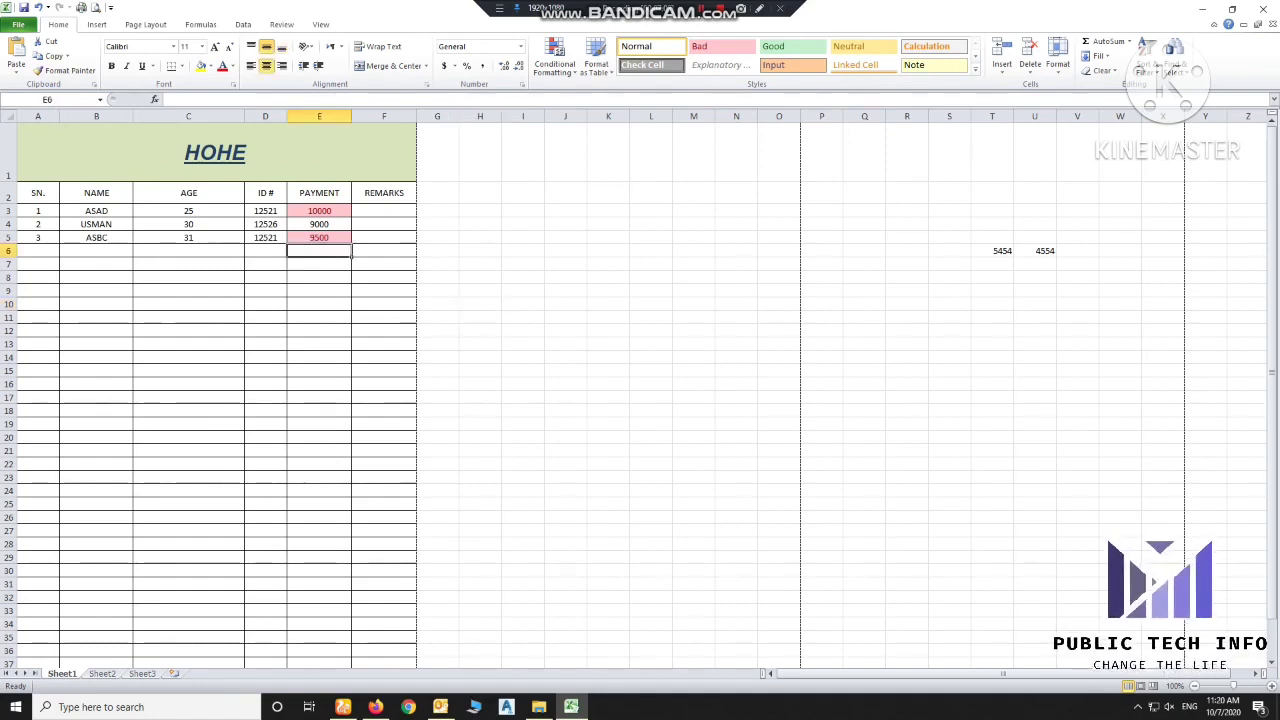
{"action": "type", "text": "="}
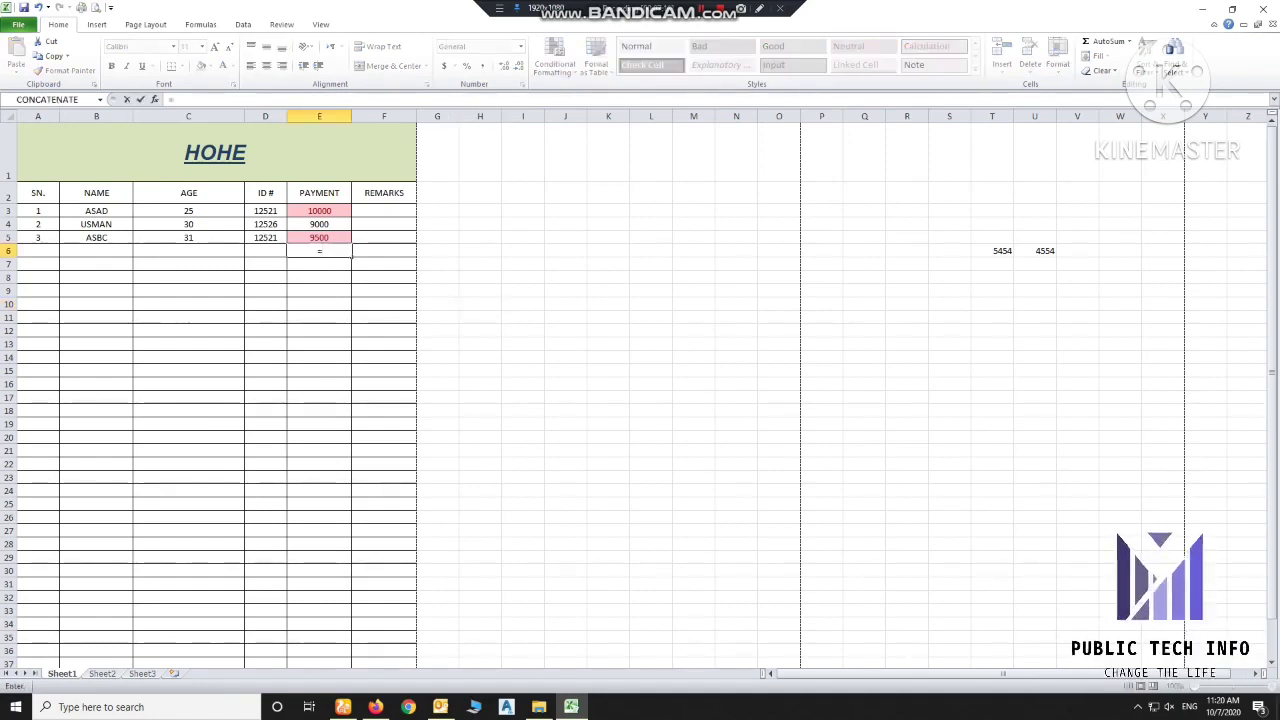
{"action": "key", "text": "Escape"}
{"action": "left_click", "coordinate": [188, 250]}
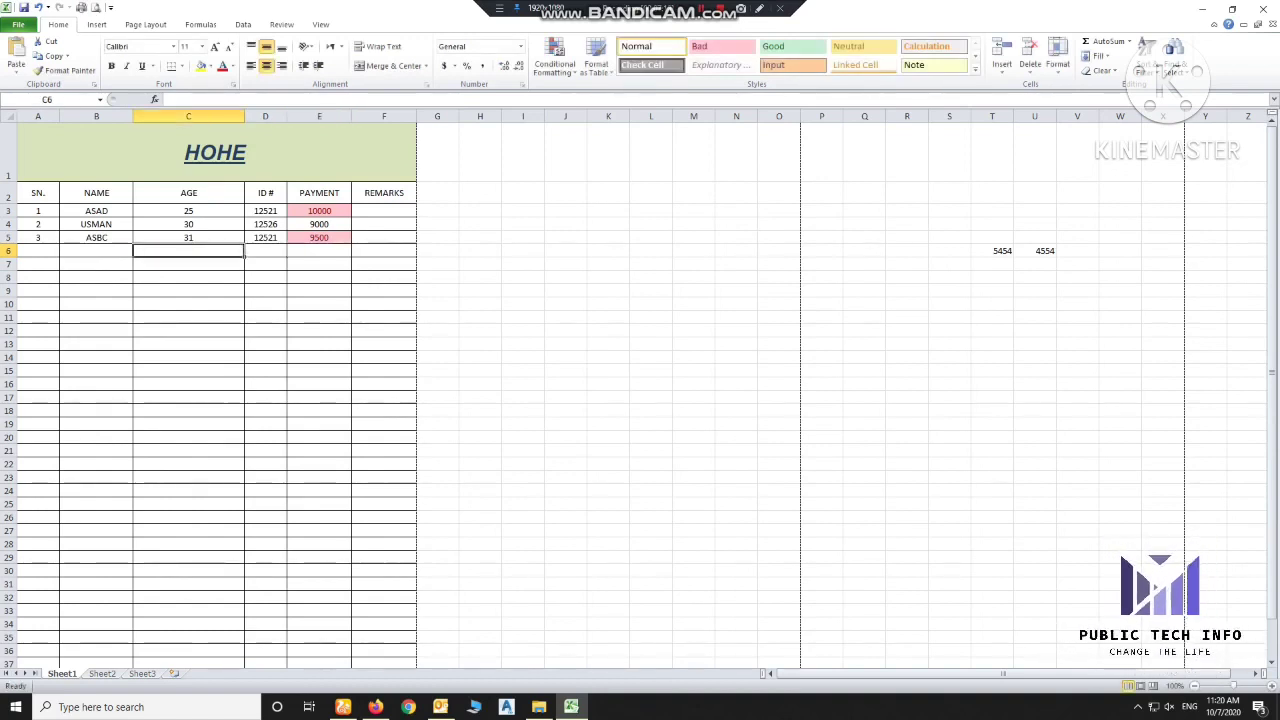
{"action": "type", "text": "20"}
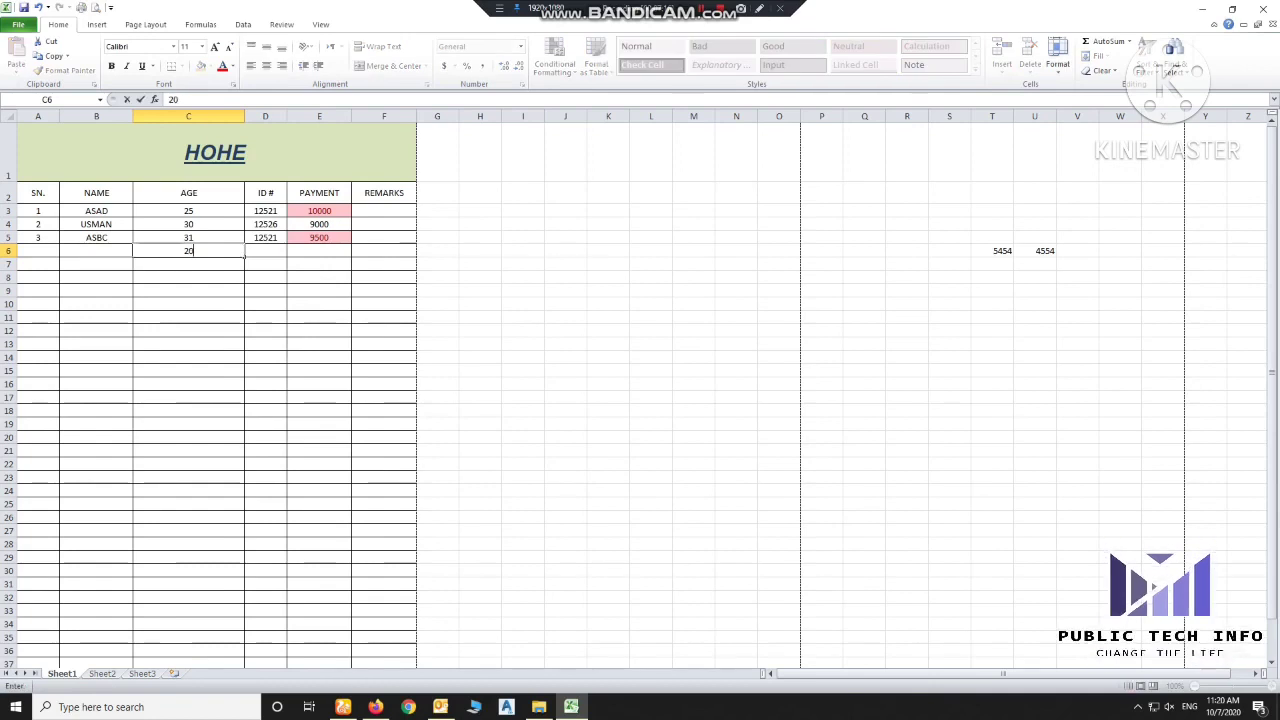
{"action": "key", "text": "Tab"}
{"action": "type", "text": "30"}
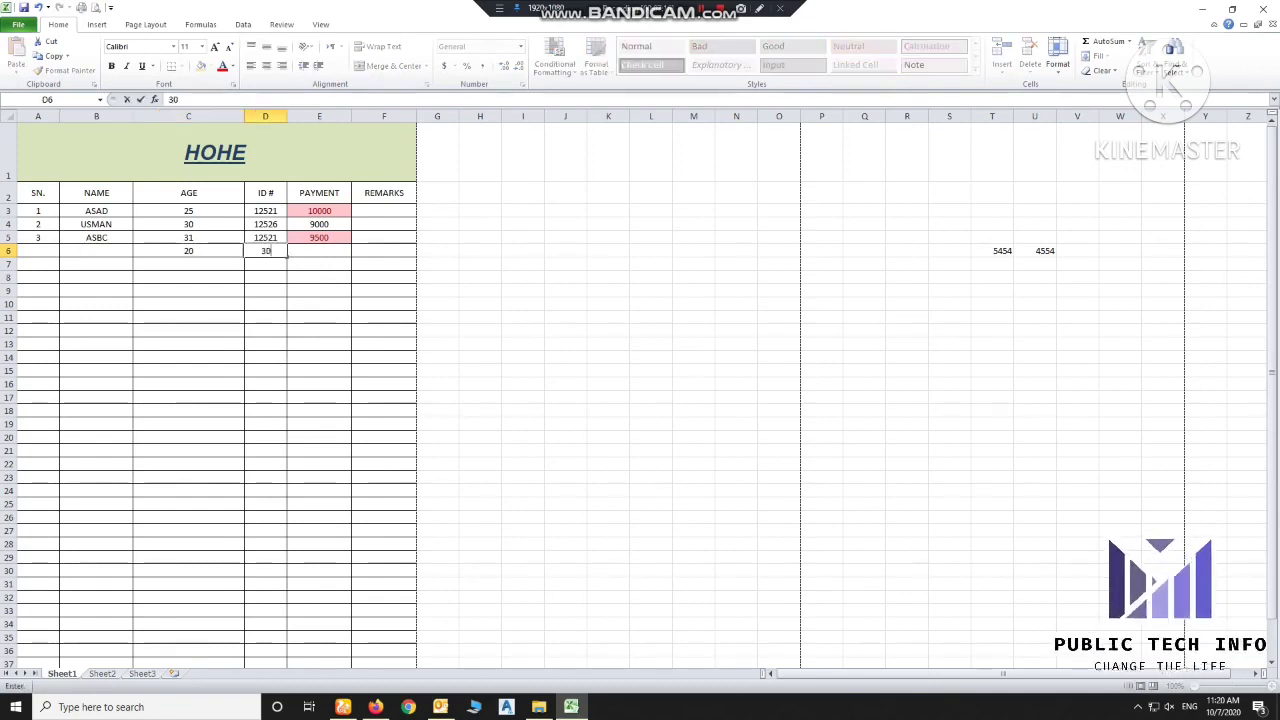
{"action": "key", "text": "Left"}
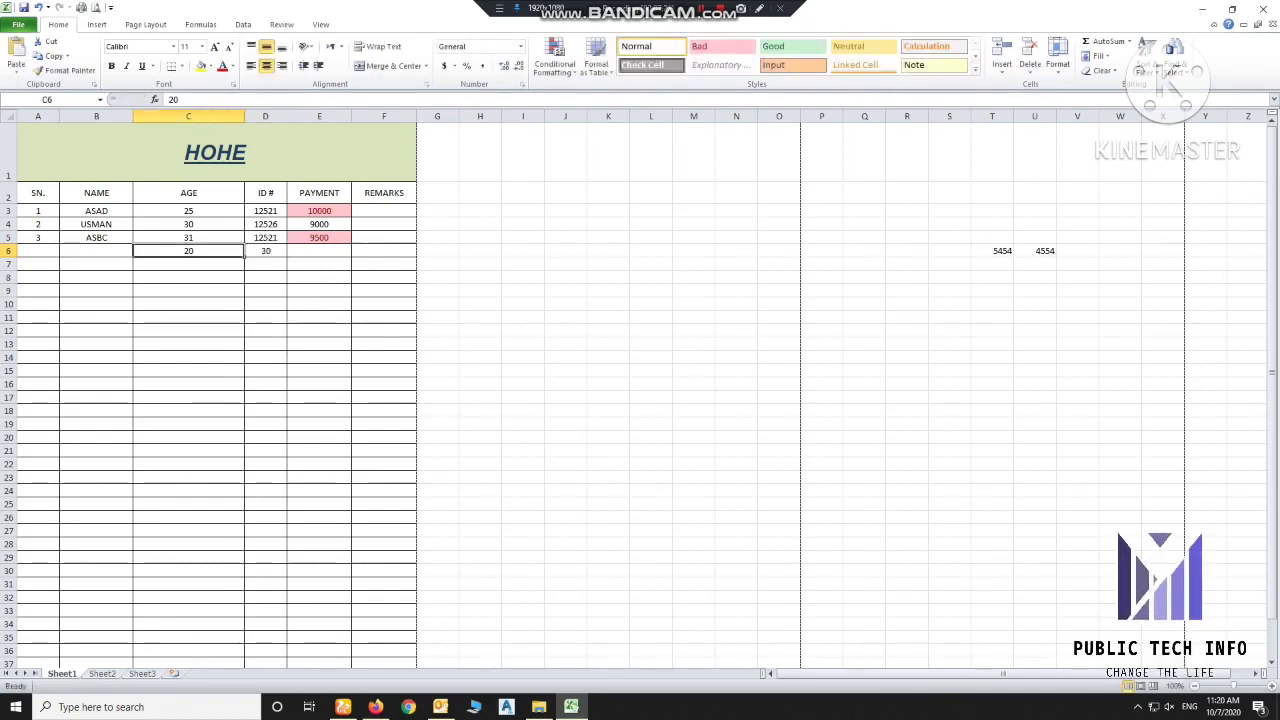
{"action": "key", "text": "shift+Right"}
{"action": "key", "text": "Delete"}
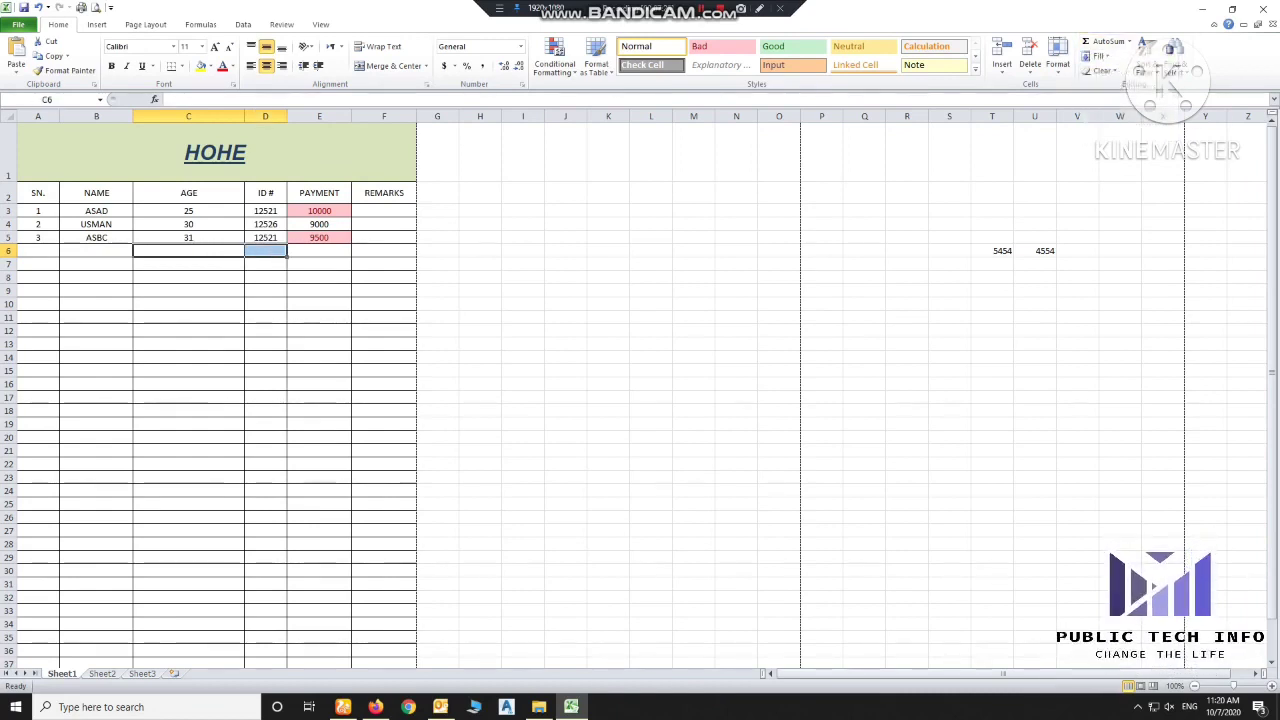
{"action": "left_click", "coordinate": [319, 450]}
{"action": "scroll", "coordinate": [400, 400], "scroll_direction": "down", "scroll_amount": 5}
- Select E41 and attempt a SUM formula, dismissing the resulting formula errors
{"action": "left_click", "coordinate": [319, 462]}
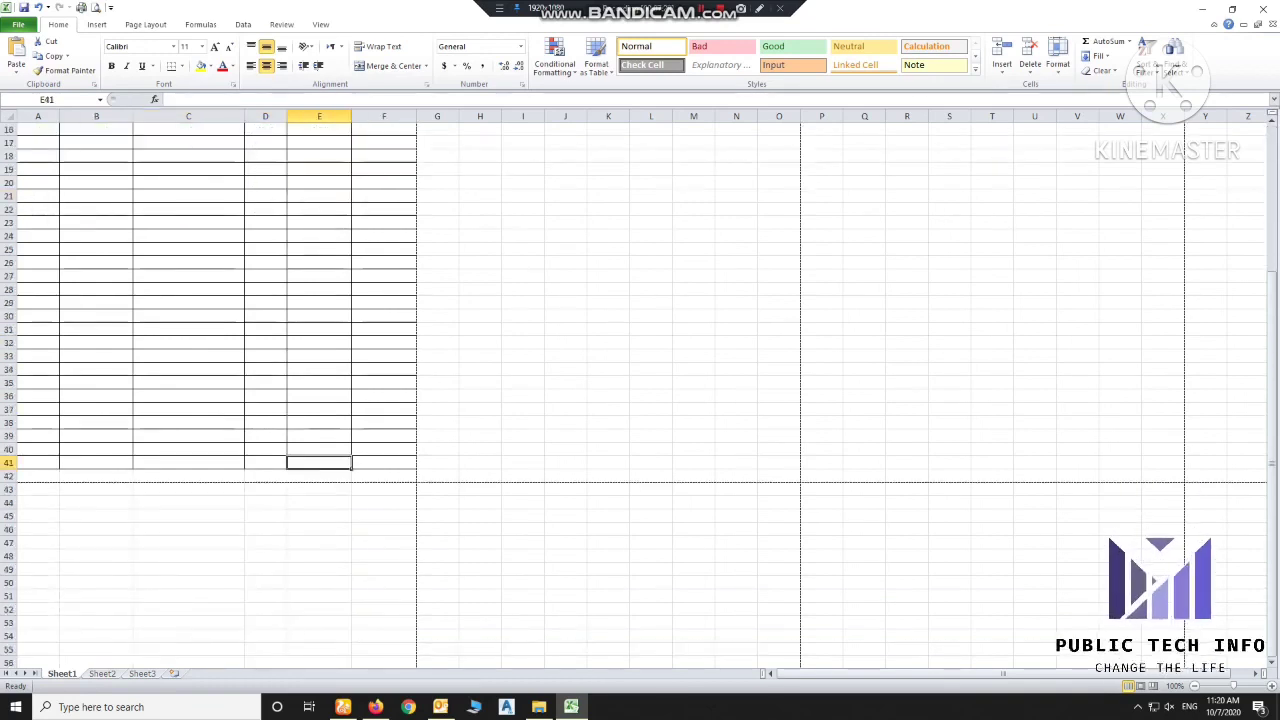
{"action": "type", "text": "="}
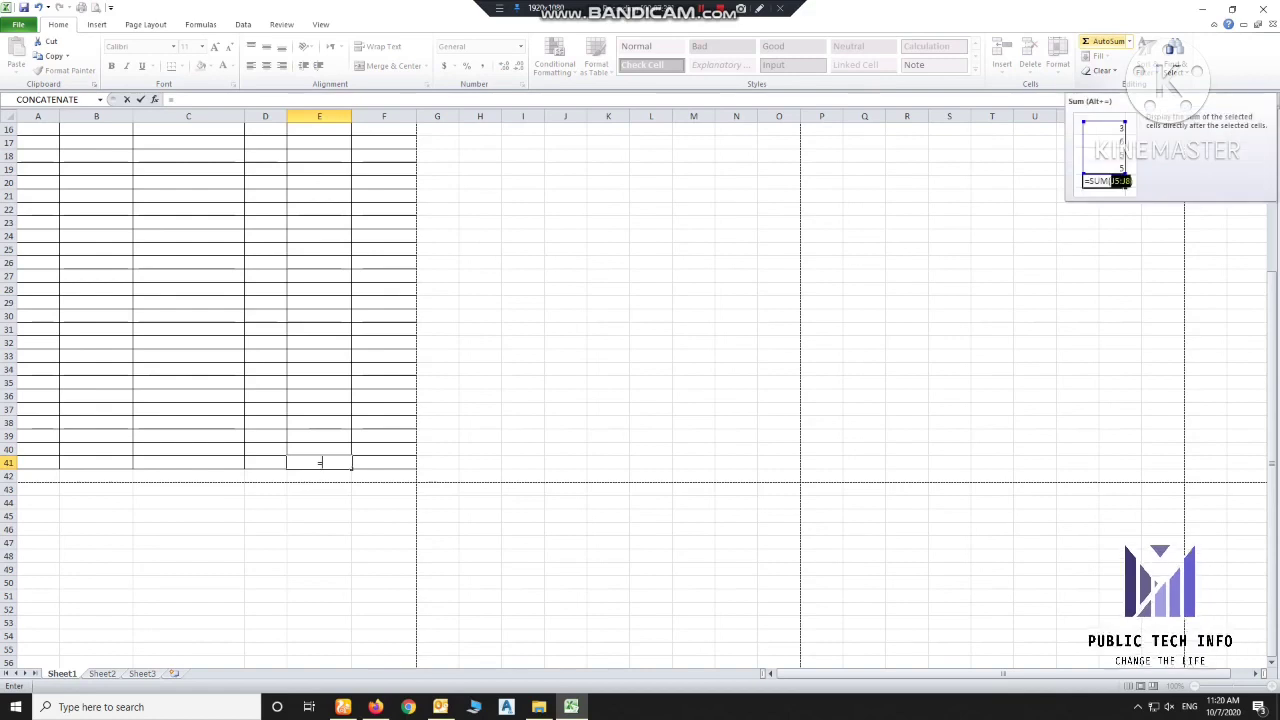
{"action": "left_click", "coordinate": [1108, 41]}
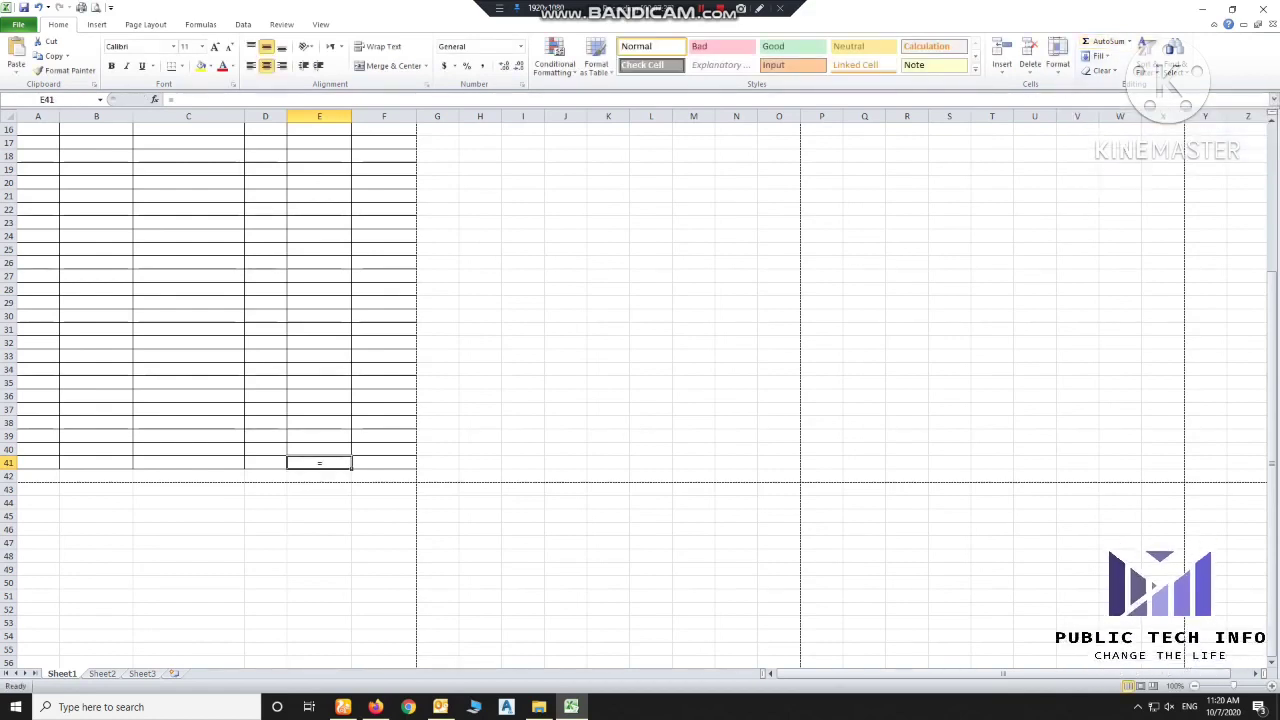
{"action": "left_click", "coordinate": [1105, 42]}
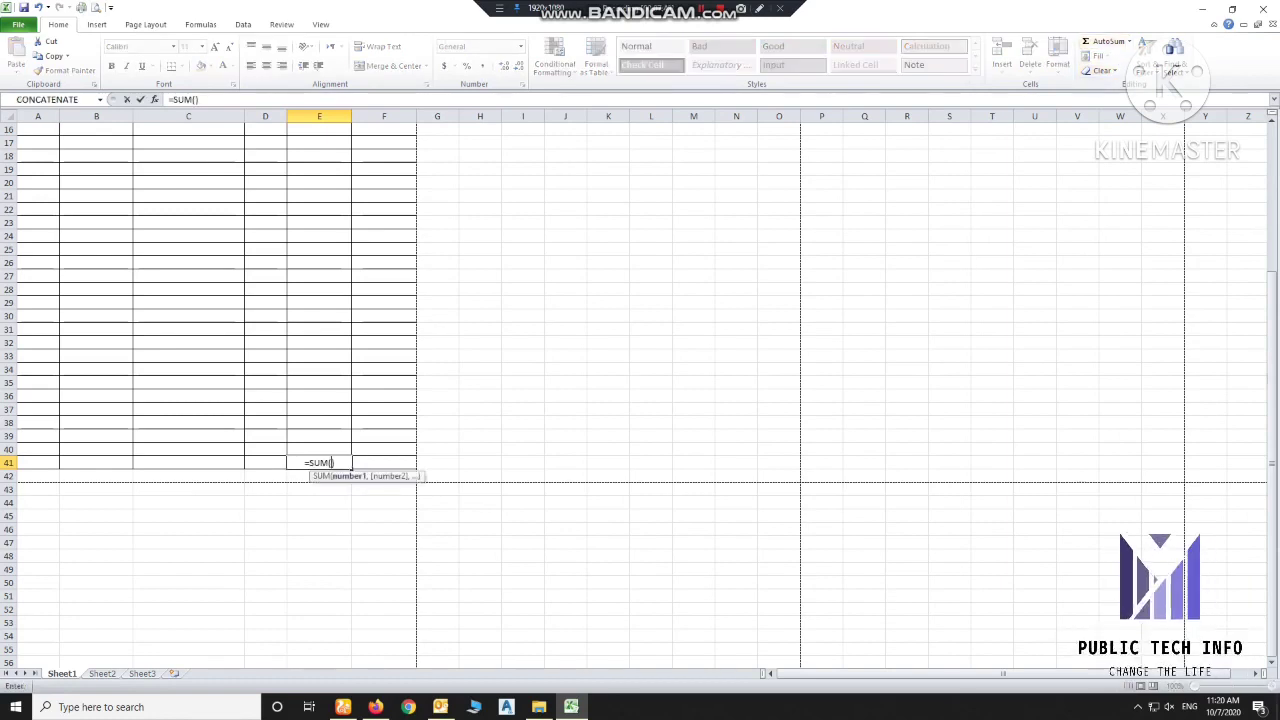
{"action": "scroll", "coordinate": [640, 390], "scroll_direction": "up", "scroll_amount": 5}
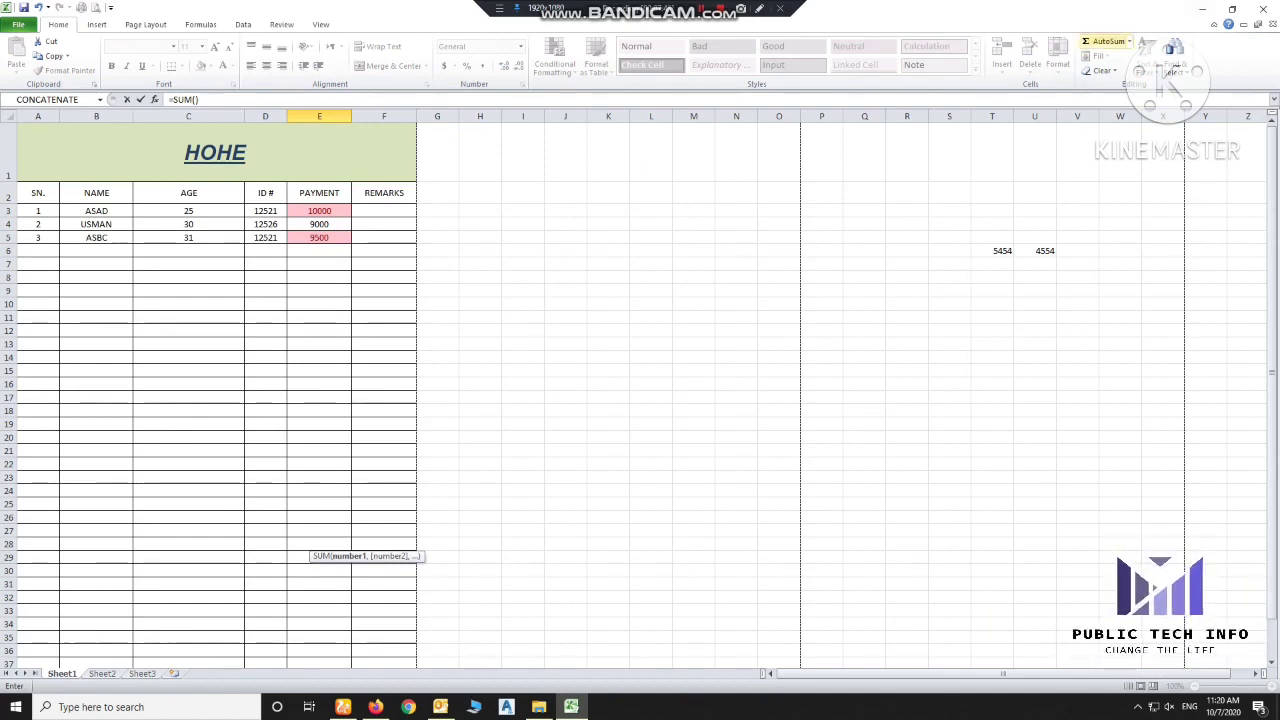
{"action": "left_click", "coordinate": [1105, 42]}
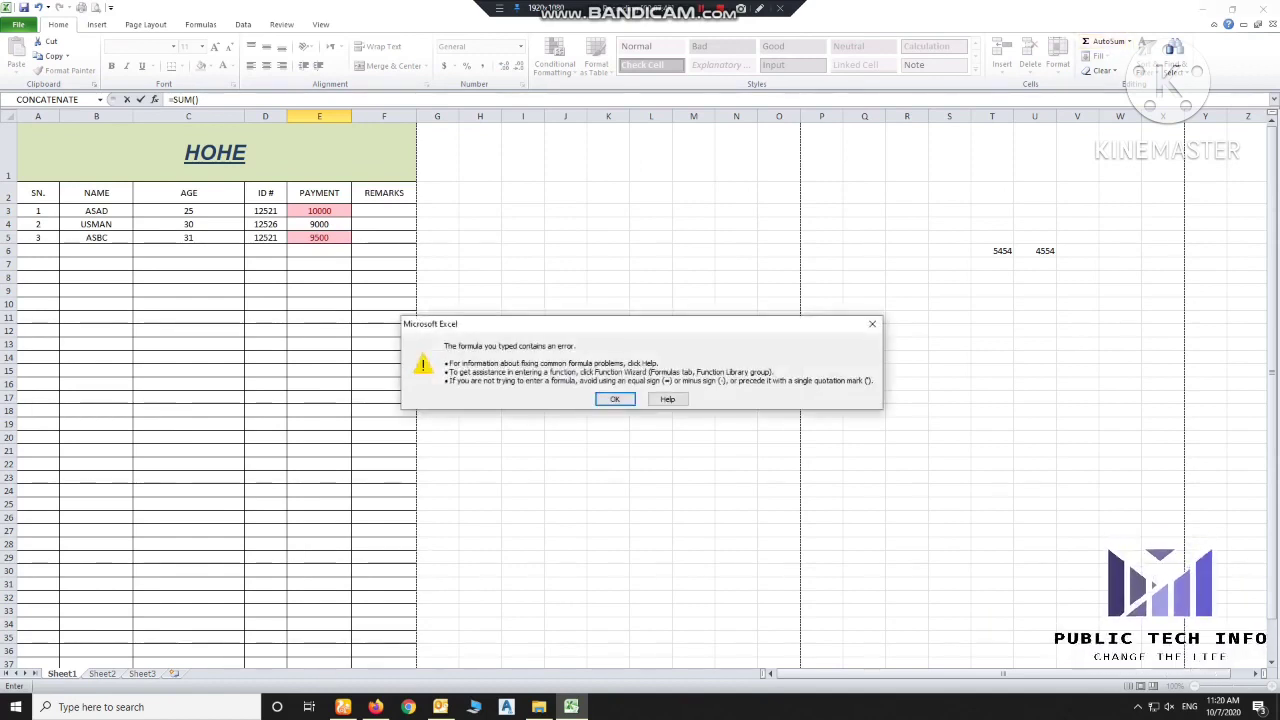
{"action": "left_click", "coordinate": [615, 399]}
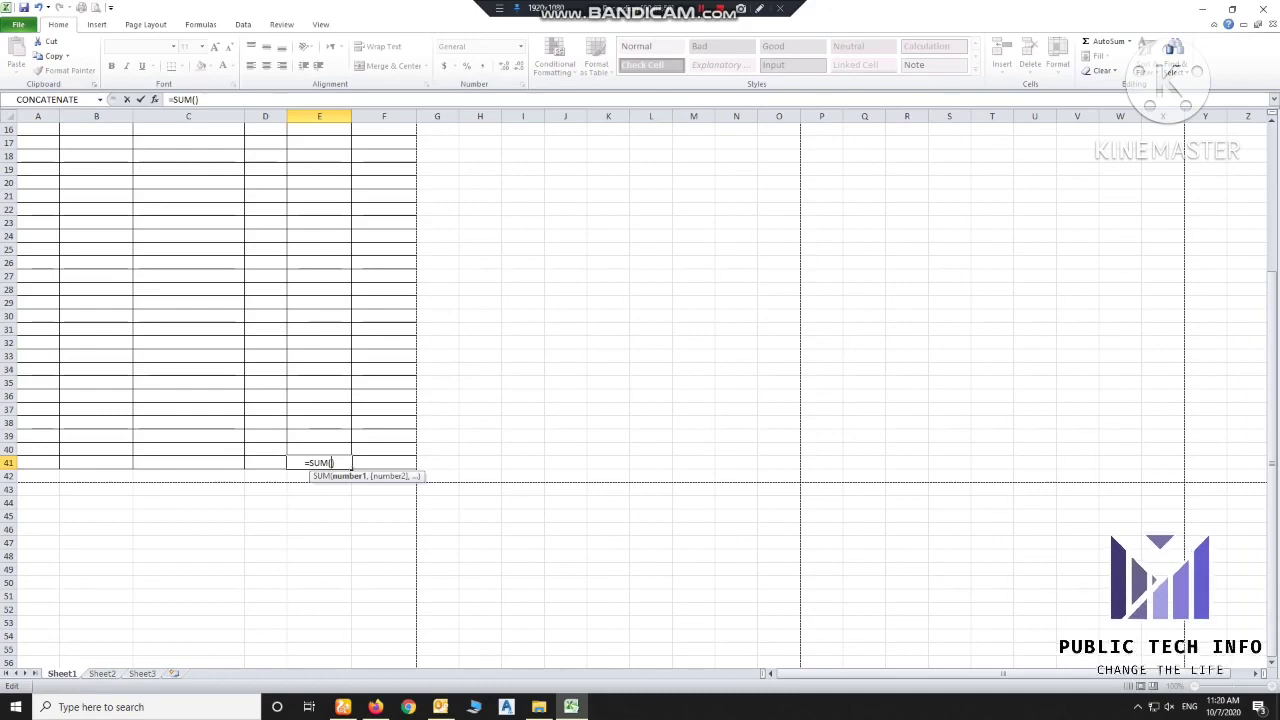
{"action": "left_click", "coordinate": [1105, 42]}
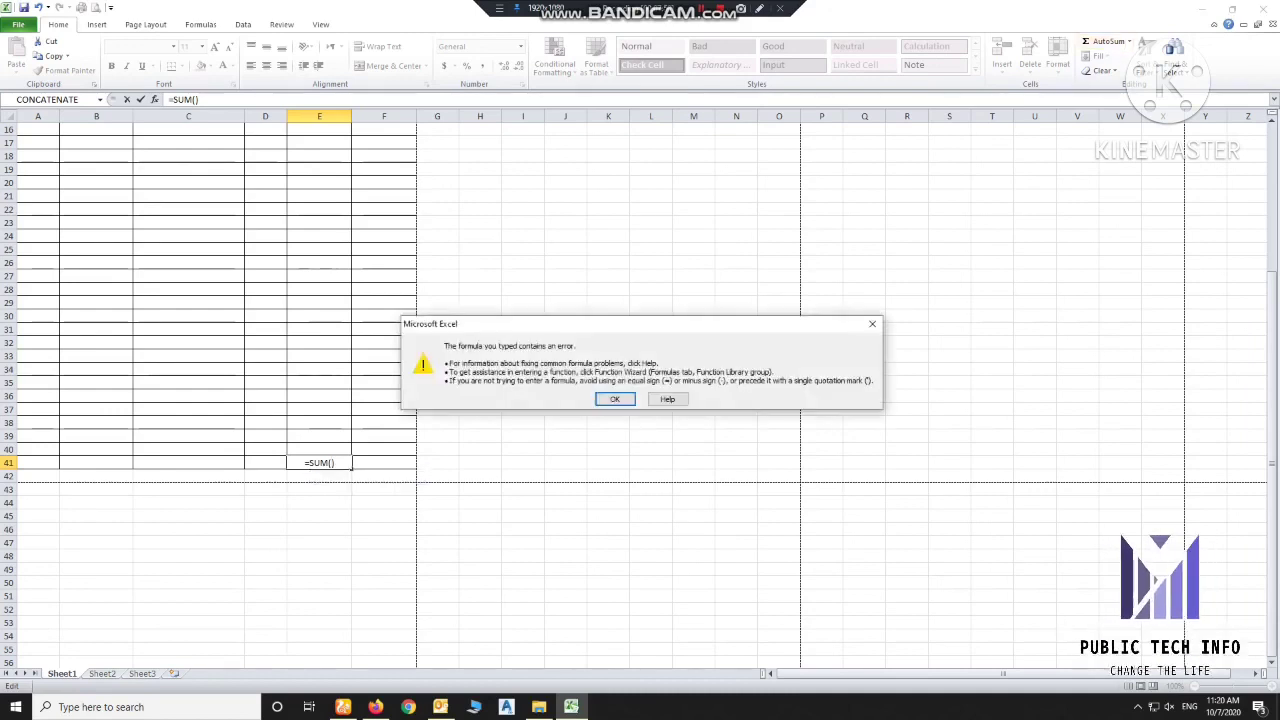
{"action": "key", "text": "Escape"}
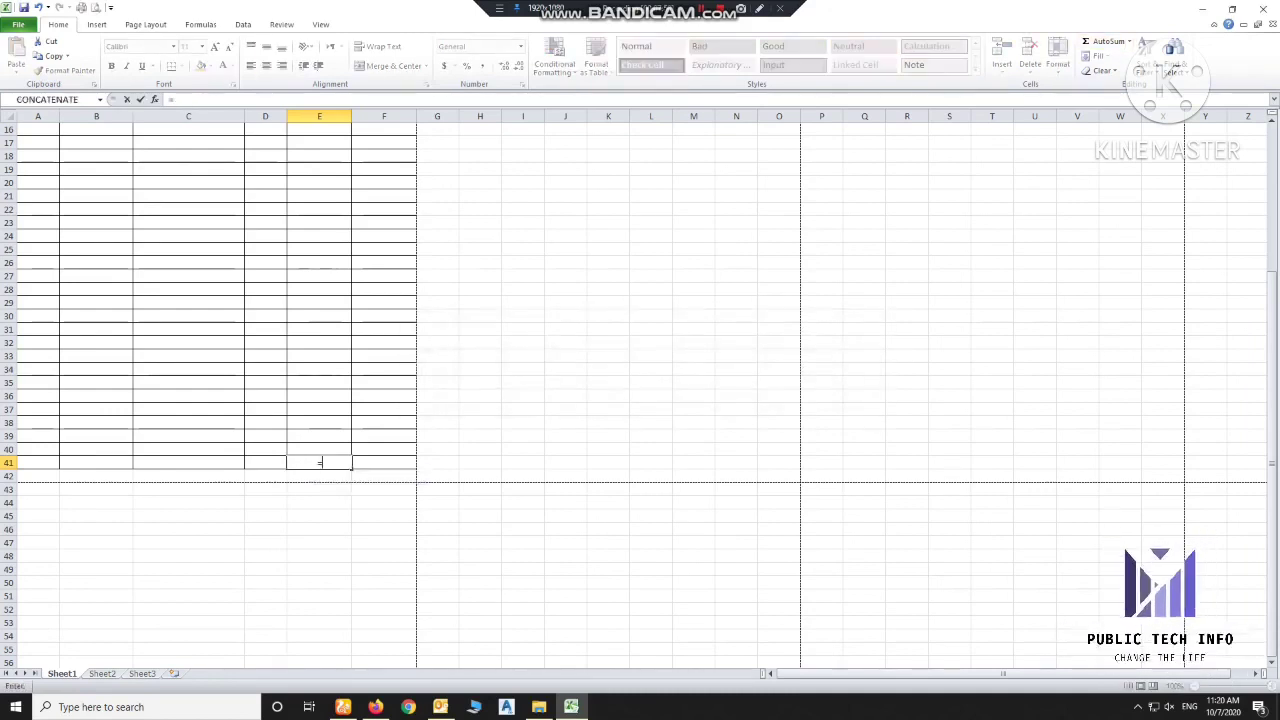
- Restart =SUM in E41 and select E3 through E39 as its range
{"action": "left_click", "coordinate": [1105, 42]}
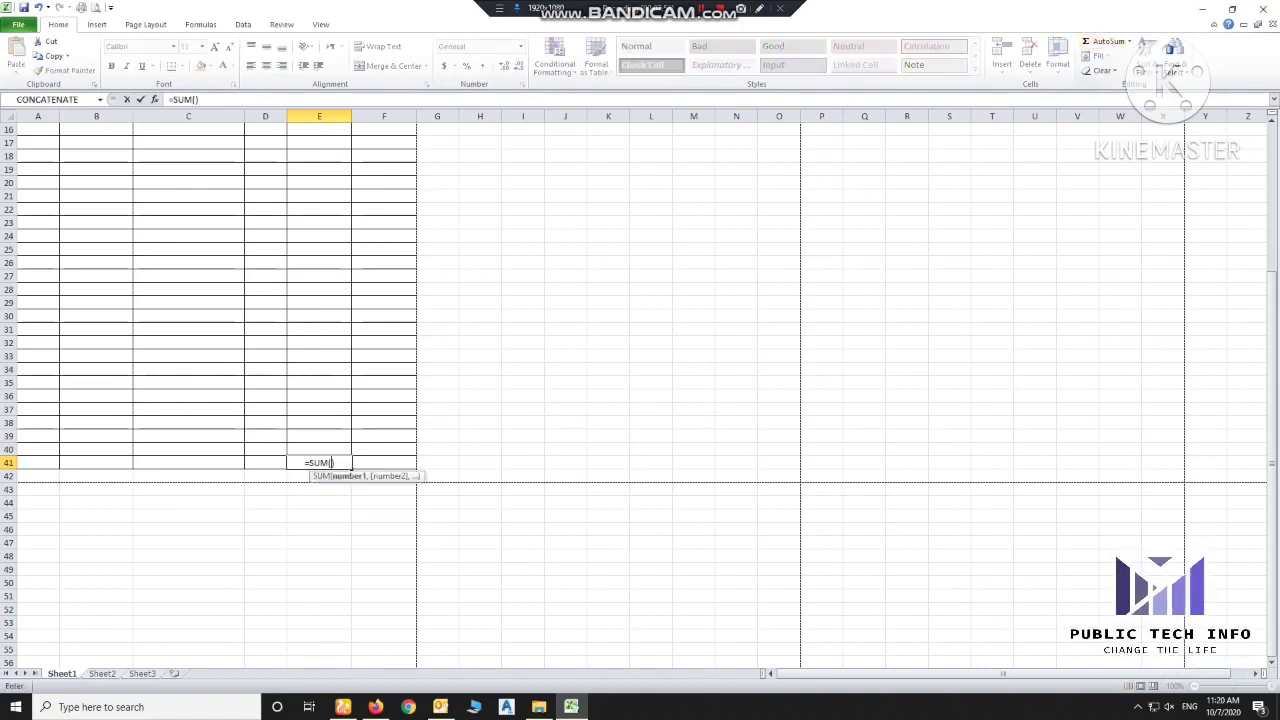
{"action": "scroll", "coordinate": [215, 400], "scroll_direction": "up", "scroll_amount": 5}
{"action": "left_click", "coordinate": [319, 210]}
{"action": "mouse_move", "coordinate": [325, 215]}
{"action": "left_mouse_down"}
{"action": "mouse_move", "coordinate": [335, 635]}
{"action": "mouse_move", "coordinate": [330, 612]}
{"action": "left_mouse_up"}
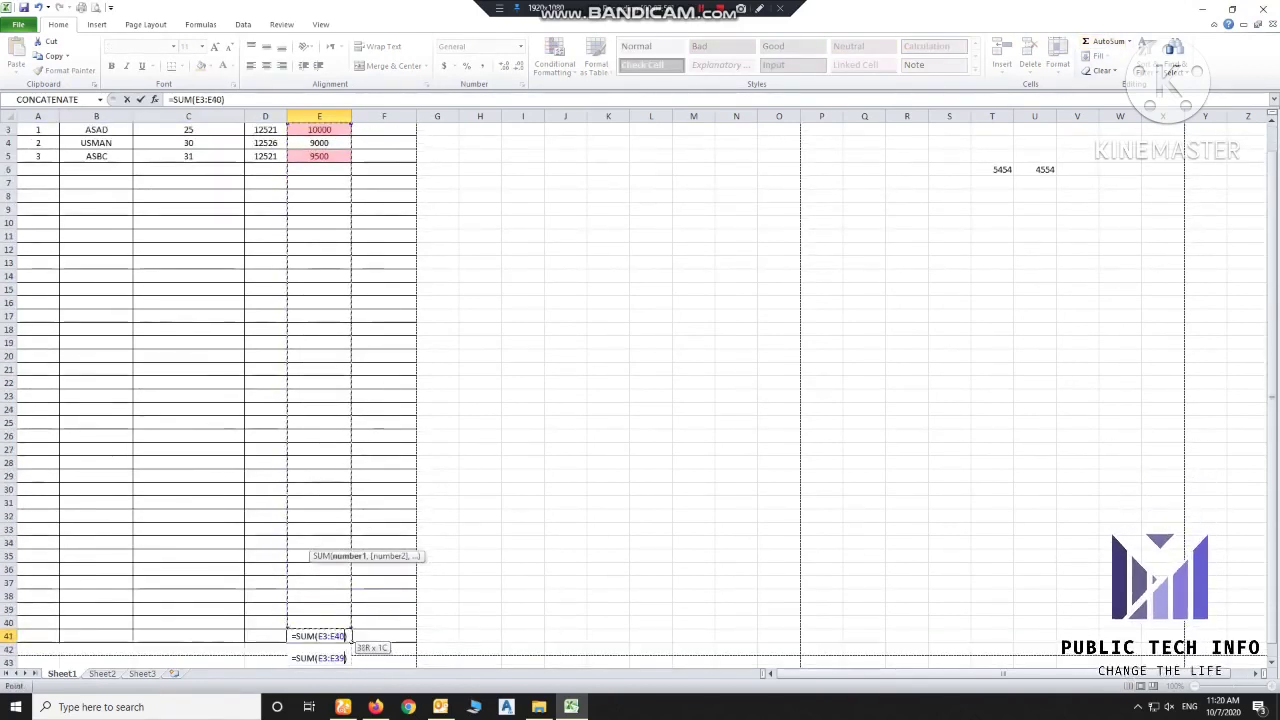
- Commit the 28500 total, then give E41 16-point font, yellow fill and a thick box border
{"action": "key", "text": "Return"}
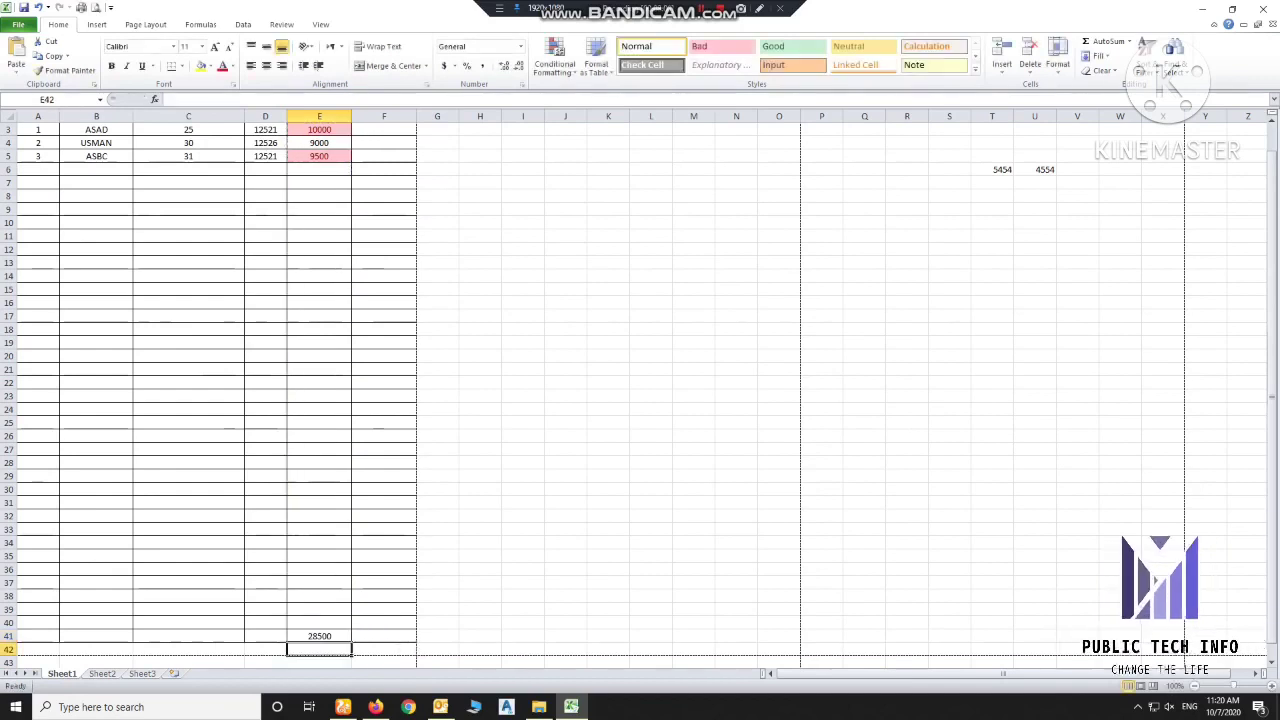
{"action": "left_click", "coordinate": [320, 636]}
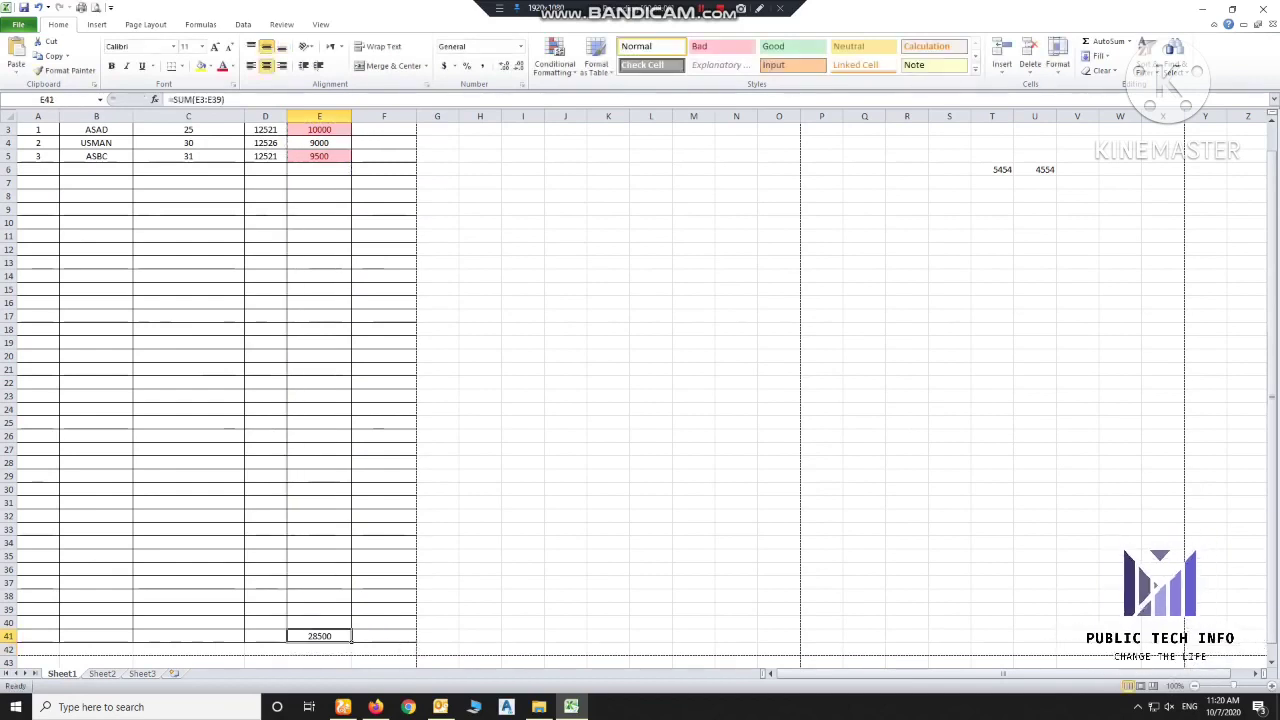
{"action": "left_click", "coordinate": [214, 47]}
{"action": "left_click", "coordinate": [214, 47]}
{"action": "left_click", "coordinate": [214, 47]}
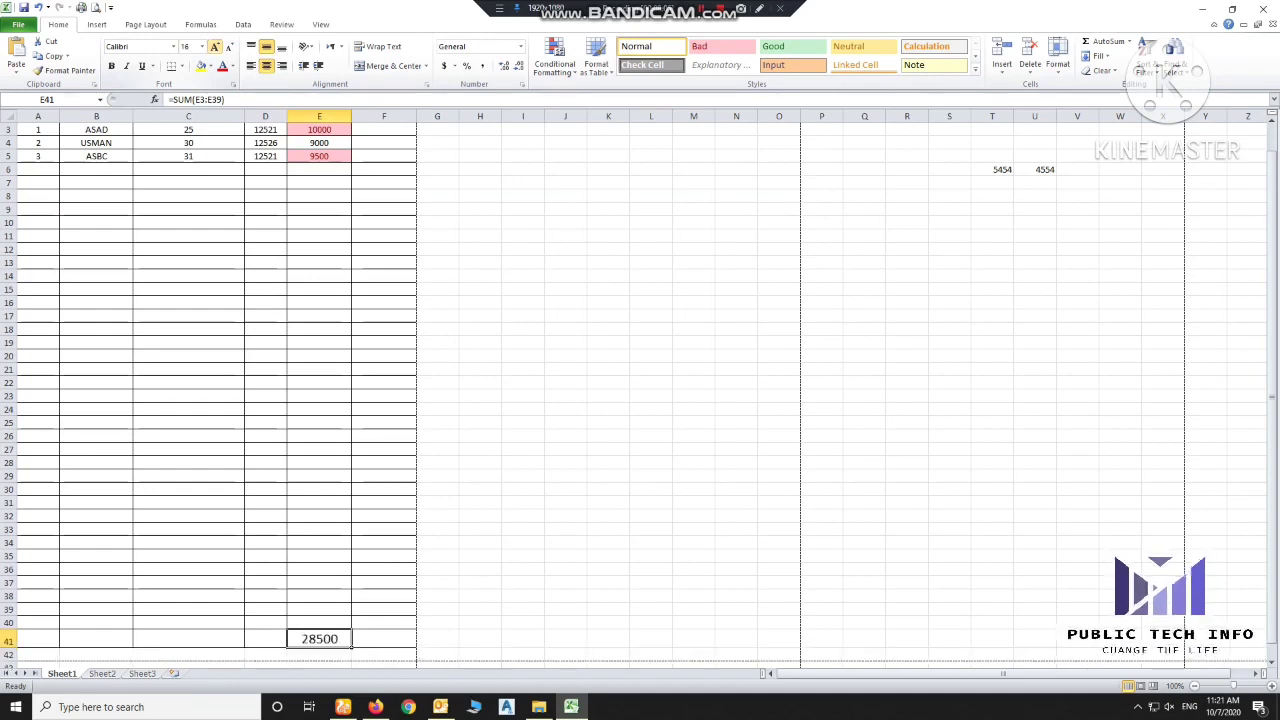
{"action": "left_click", "coordinate": [199, 65]}
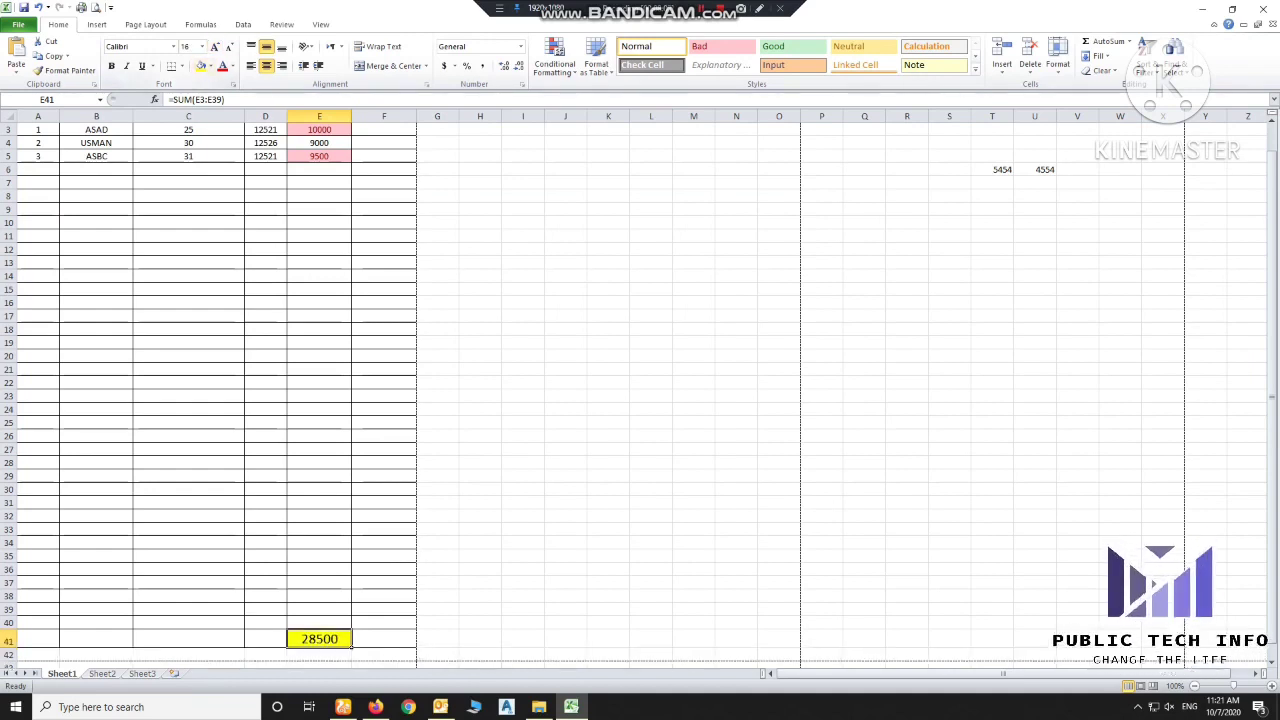
{"action": "left_click", "coordinate": [182, 66]}
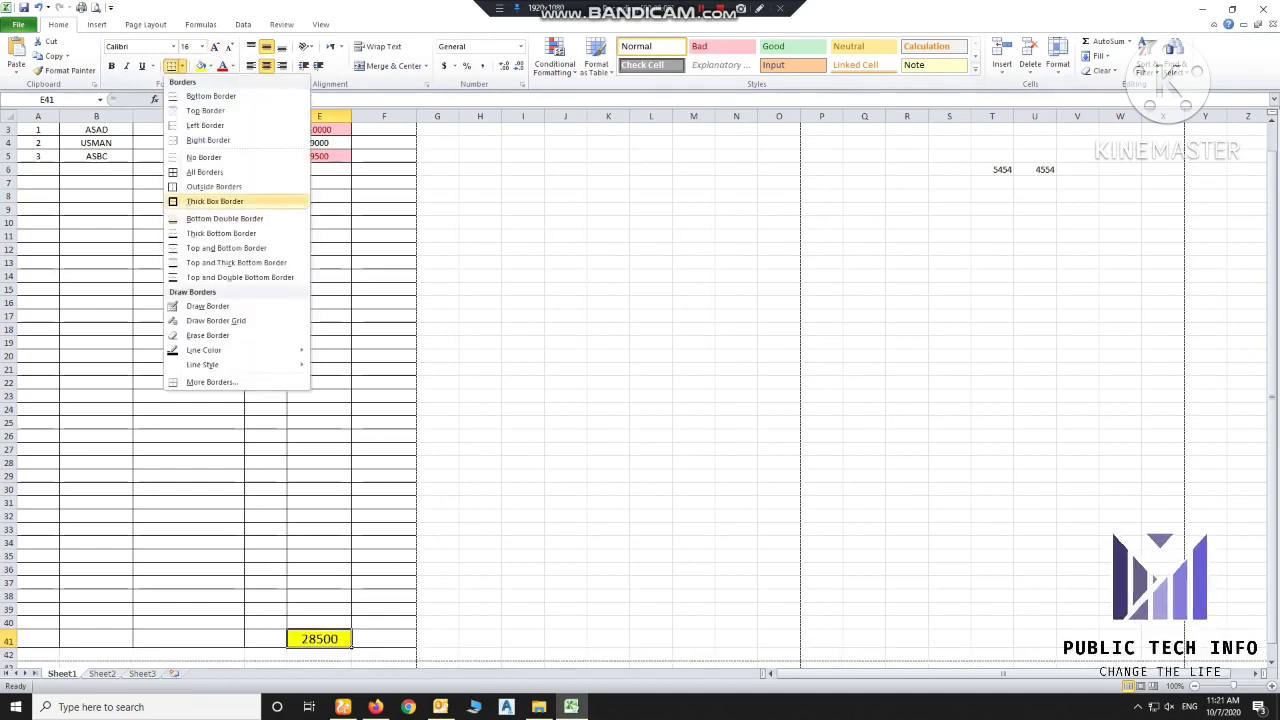
{"action": "left_click", "coordinate": [215, 201]}
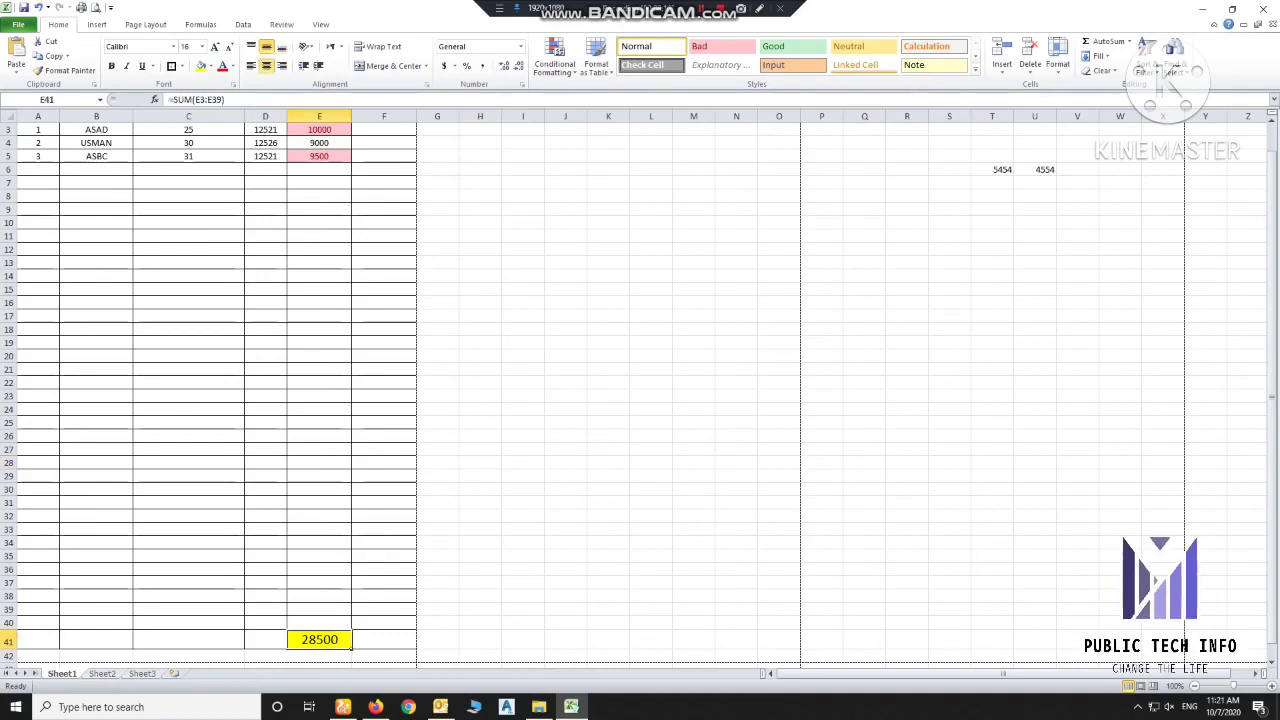
{"action": "key", "text": "F2"}
{"action": "scroll", "coordinate": [400, 400], "scroll_direction": "up", "scroll_amount": 1}
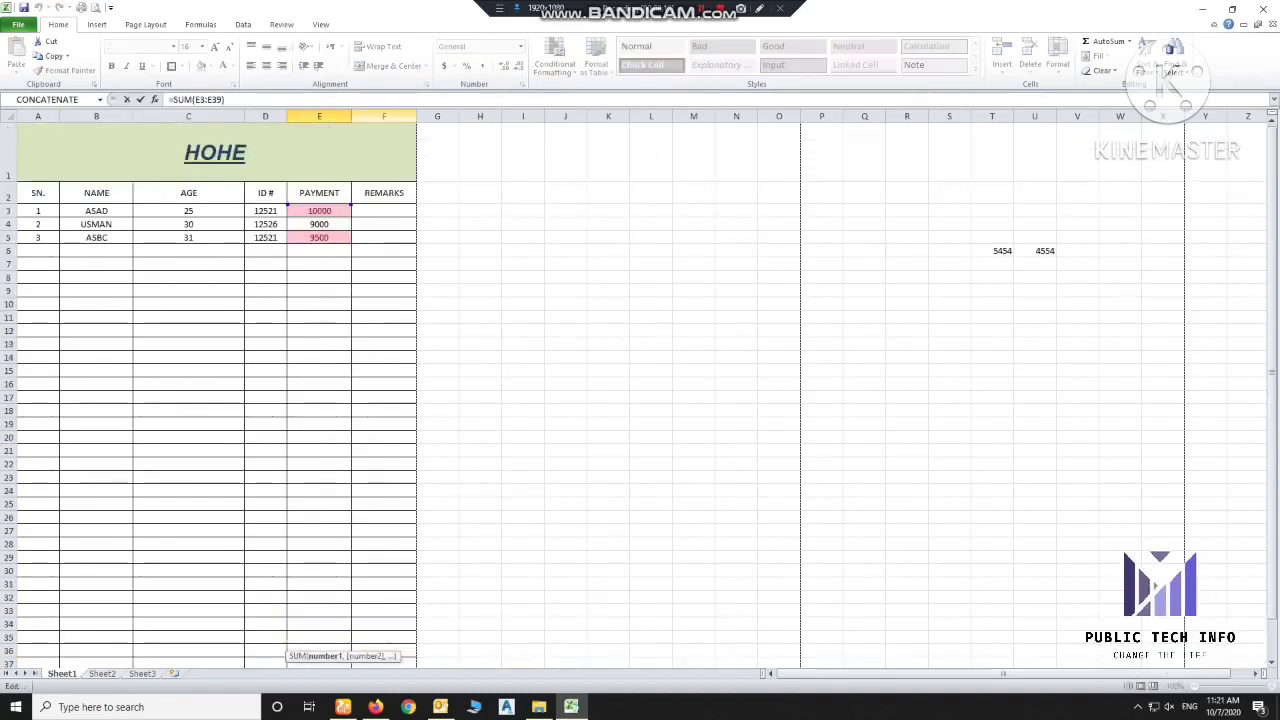
{"action": "scroll", "coordinate": [640, 400], "scroll_direction": "down", "scroll_amount": 3}
{"action": "key", "text": "Escape"}
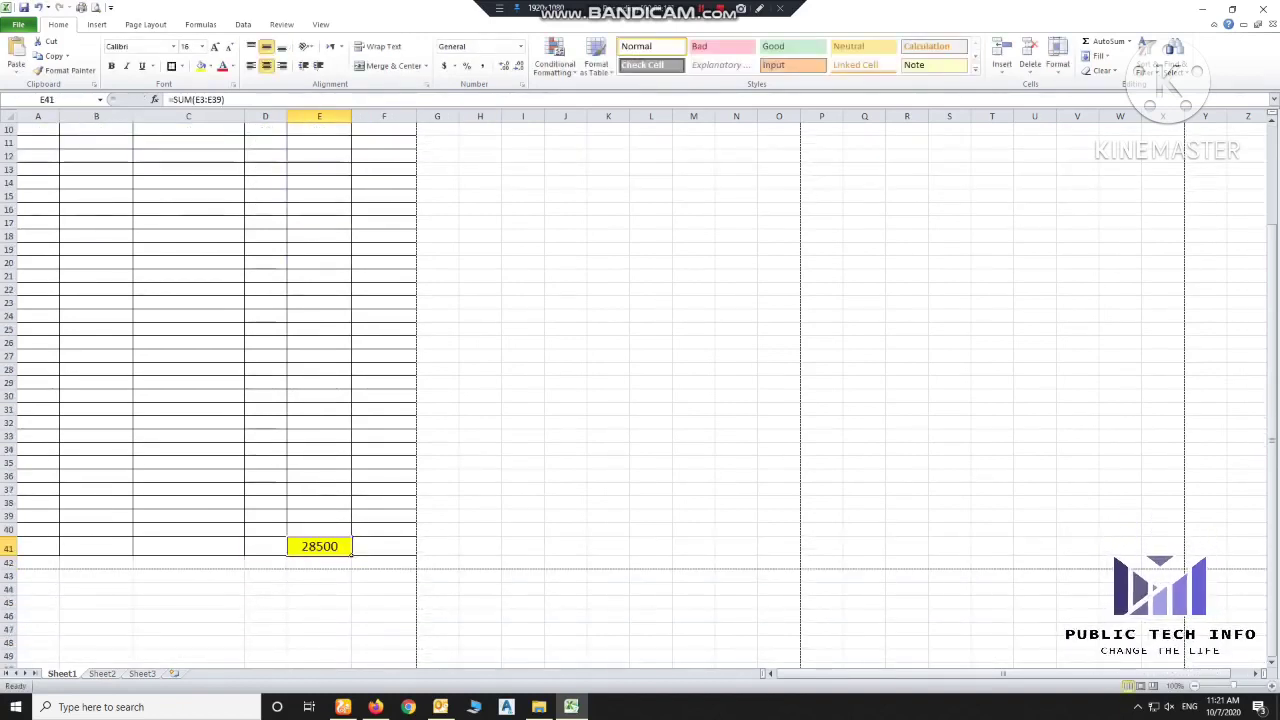
{"action": "scroll", "coordinate": [640, 400], "scroll_direction": "up", "scroll_amount": 3}
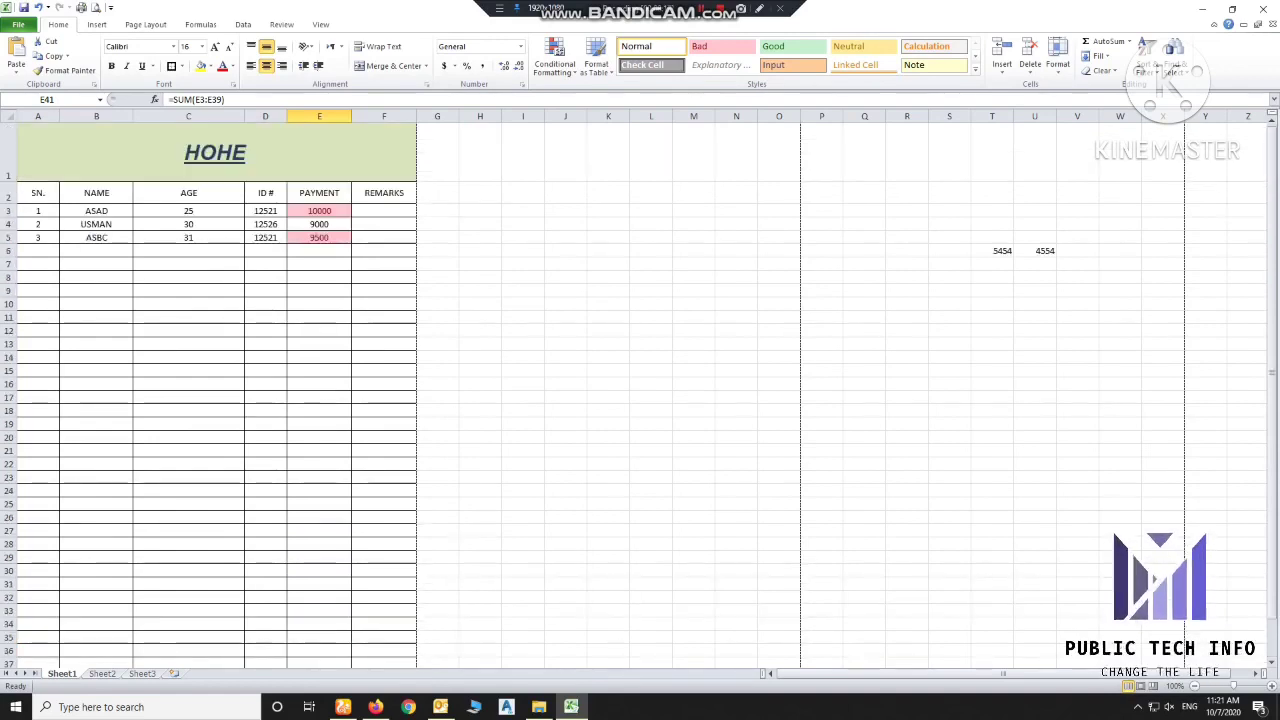
{"action": "left_click_drag", "start_coordinate": [319, 210], "coordinate": [319, 380]}
{"action": "scroll", "coordinate": [319, 400], "scroll_direction": "down", "scroll_amount": 5}
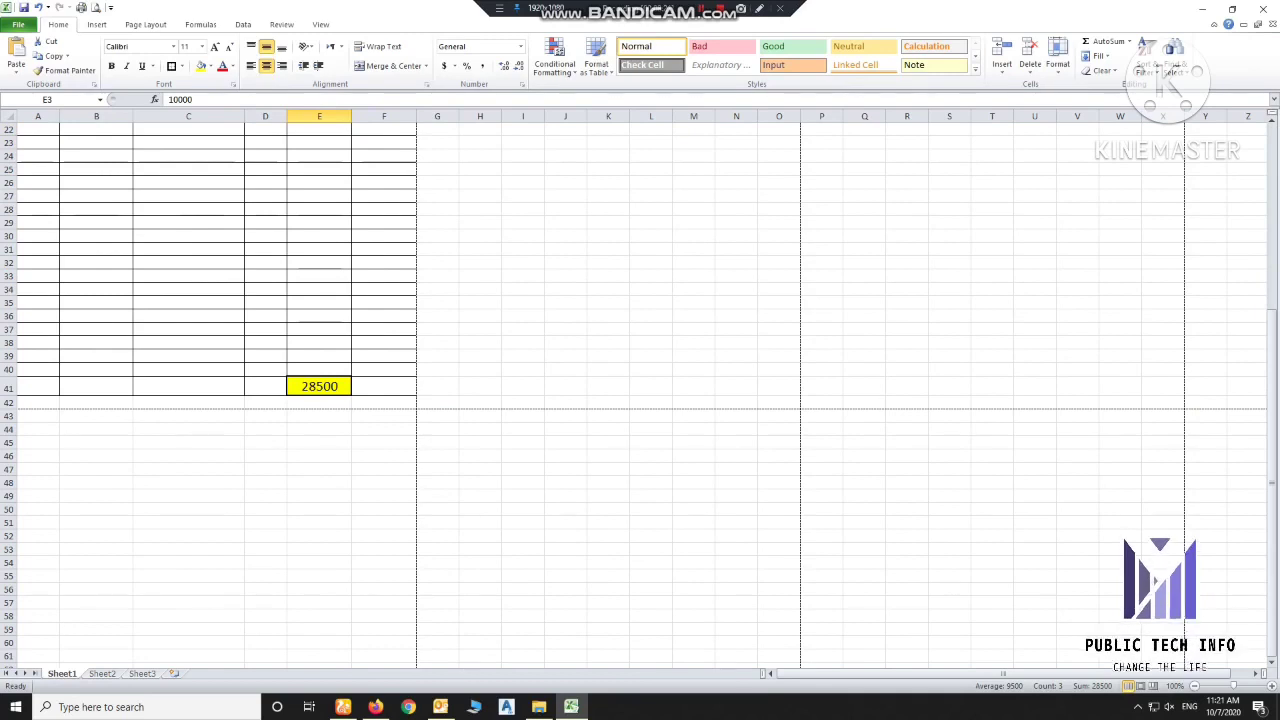
{"action": "left_click", "coordinate": [319, 386]}
{"action": "scroll", "coordinate": [640, 400], "scroll_direction": "up", "scroll_amount": 7}
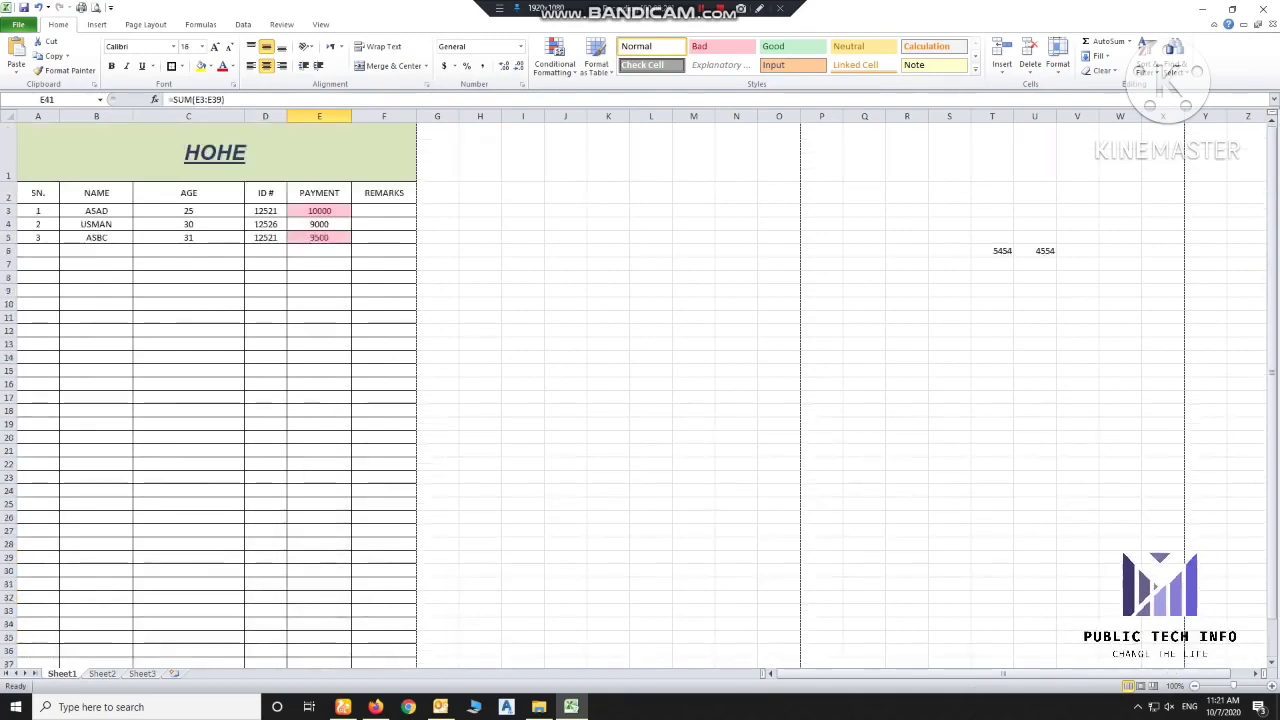
{"action": "left_click", "coordinate": [383, 317]}
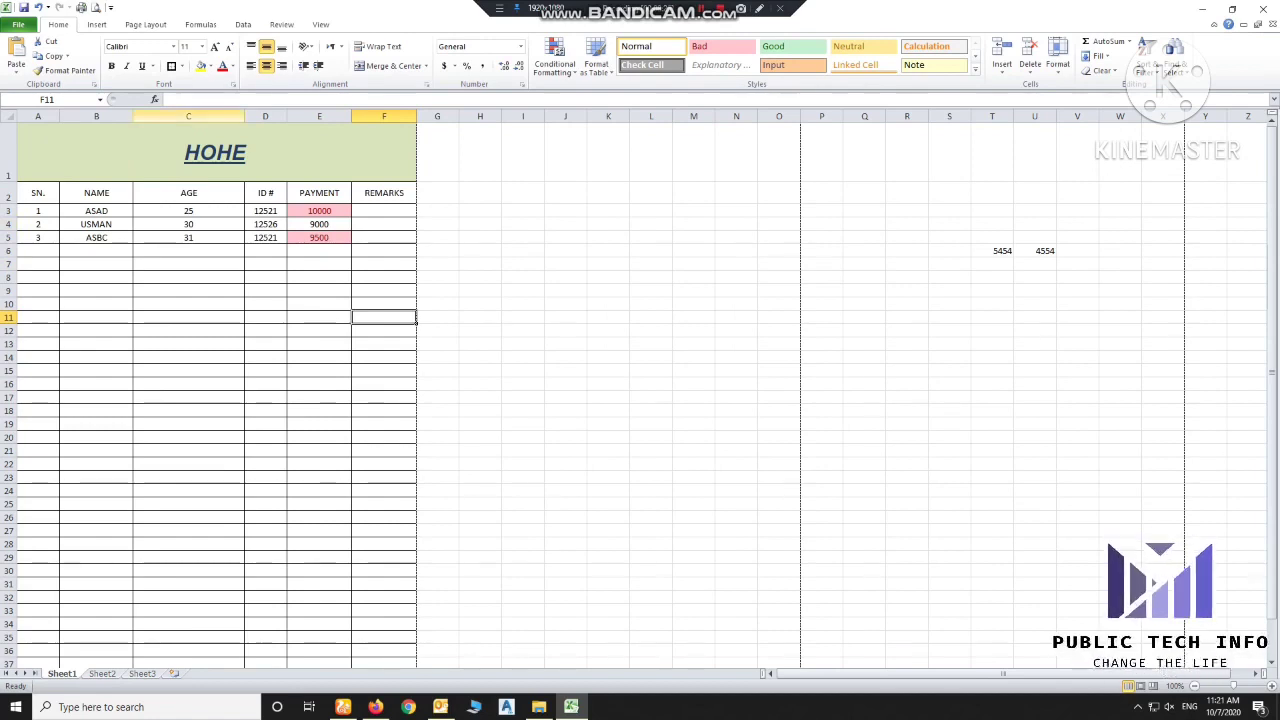
{"action": "left_click", "coordinate": [188, 116]}
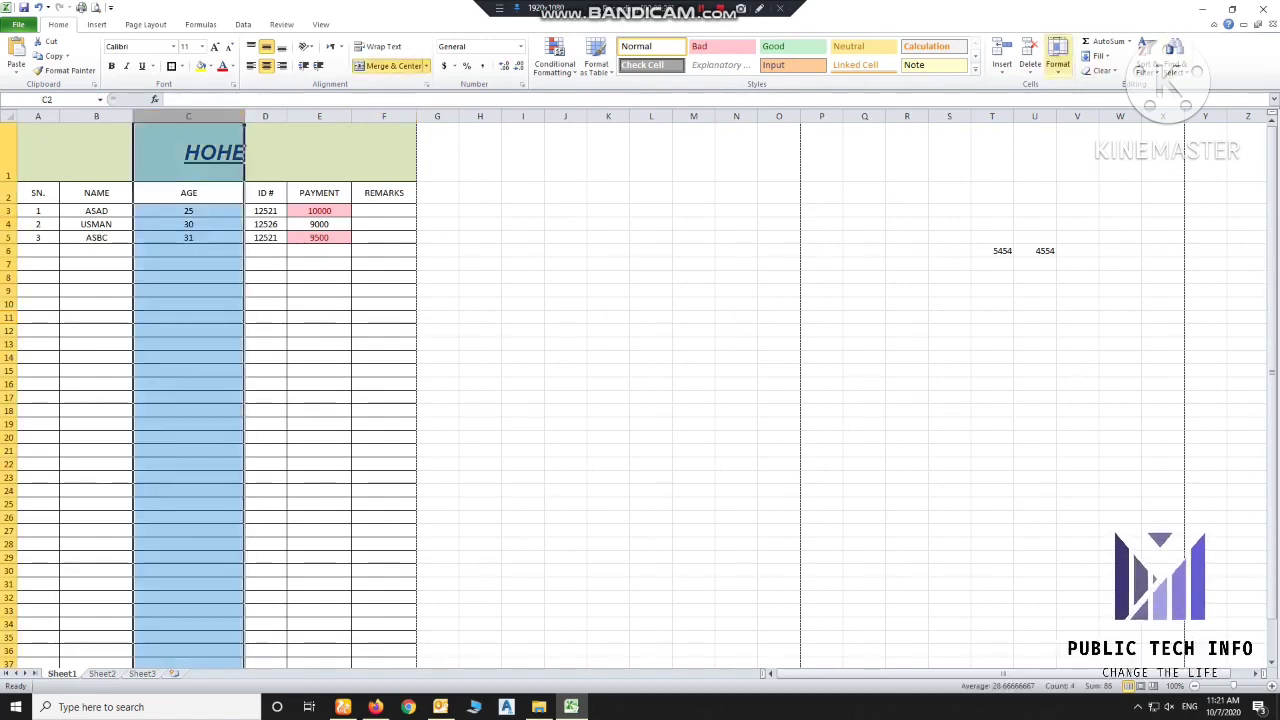
{"action": "left_click", "coordinate": [1001, 70]}
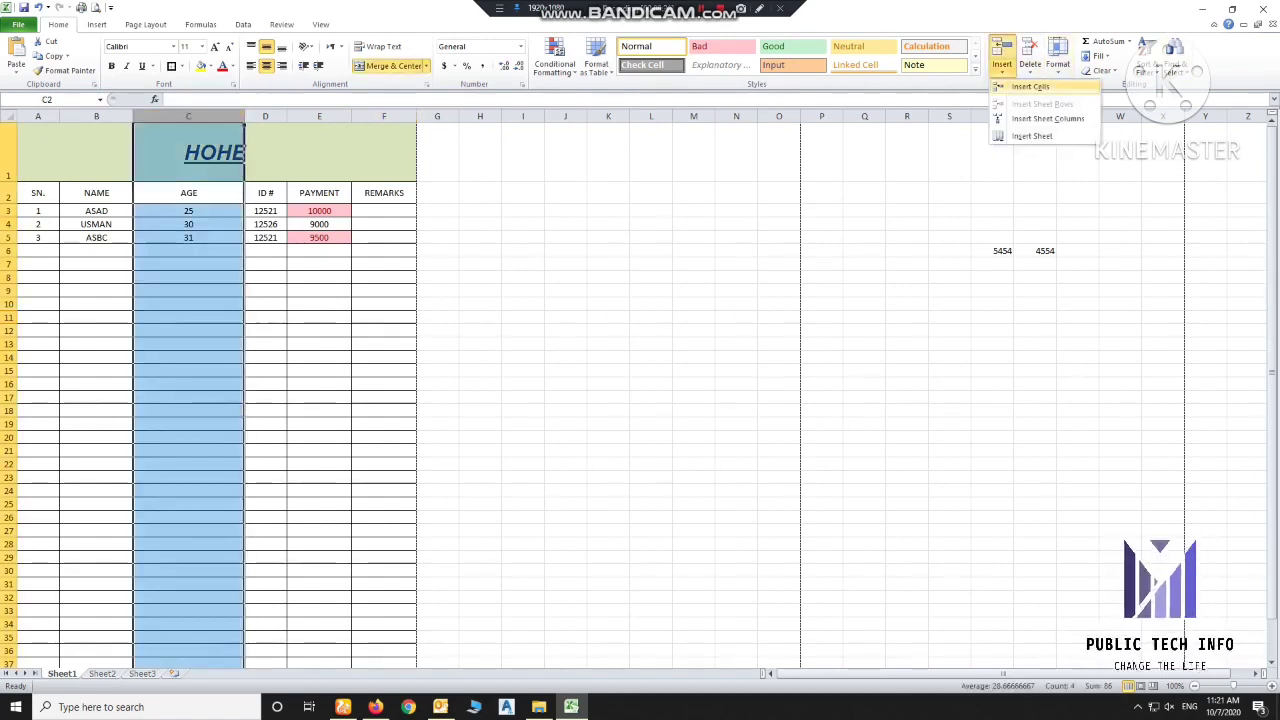
{"action": "left_click", "coordinate": [1030, 87]}
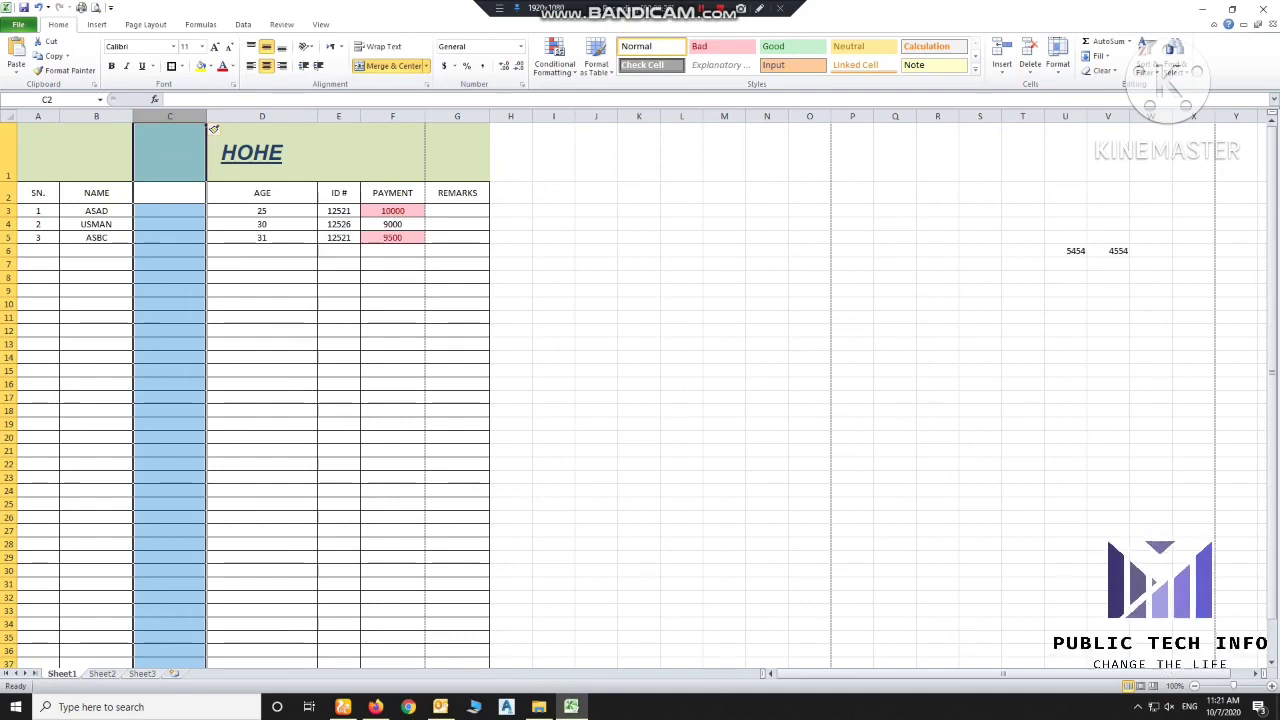
{"action": "left_click", "coordinate": [338, 290]}
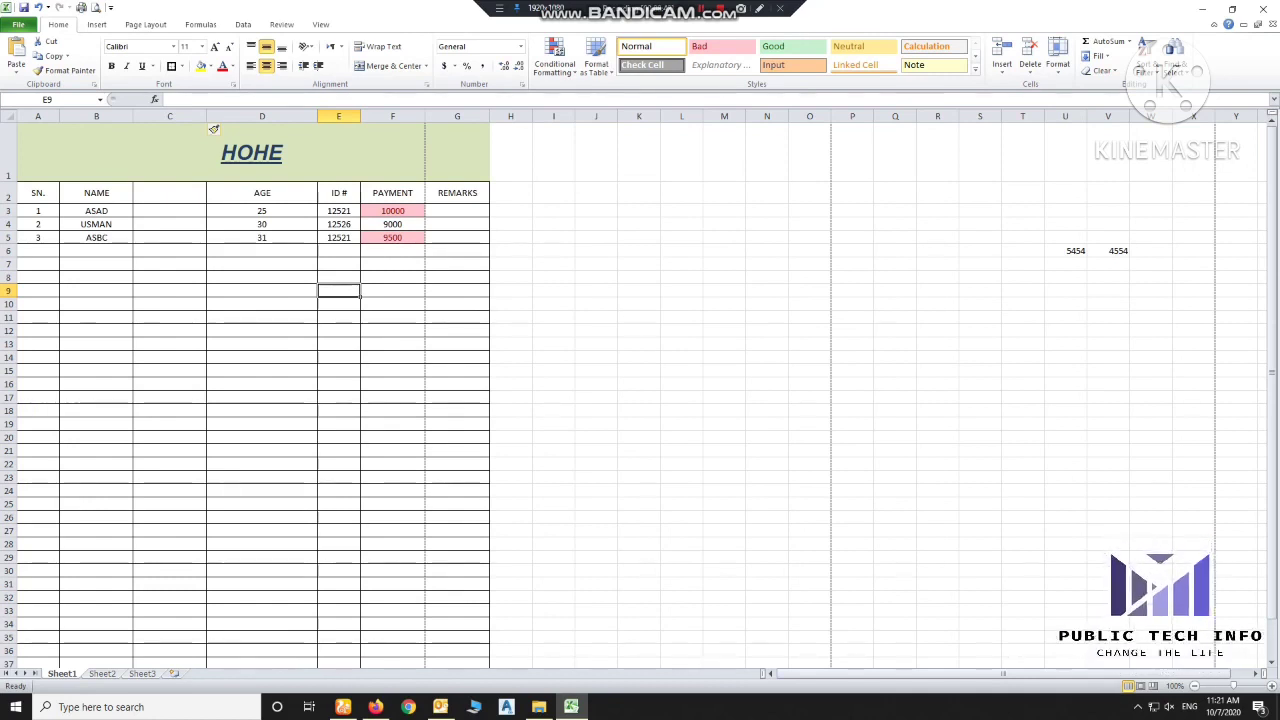
{"action": "left_click", "coordinate": [170, 116]}
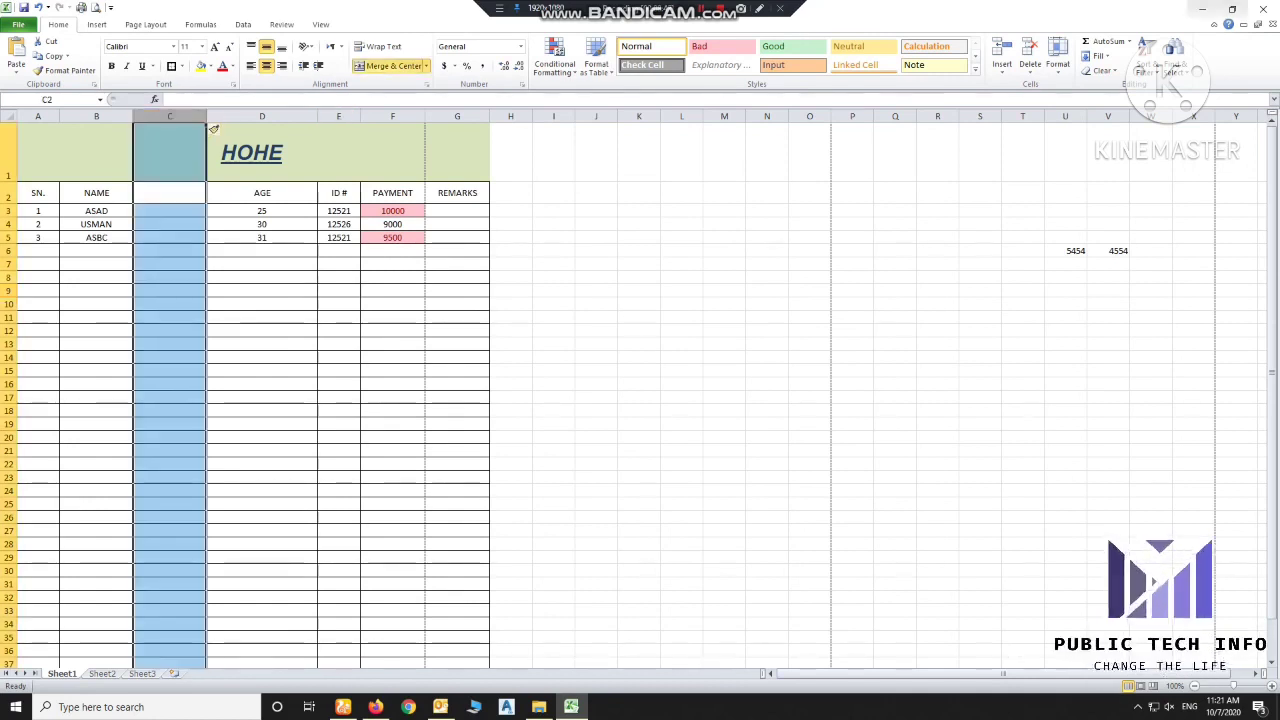
{"action": "left_click", "coordinate": [1030, 72]}
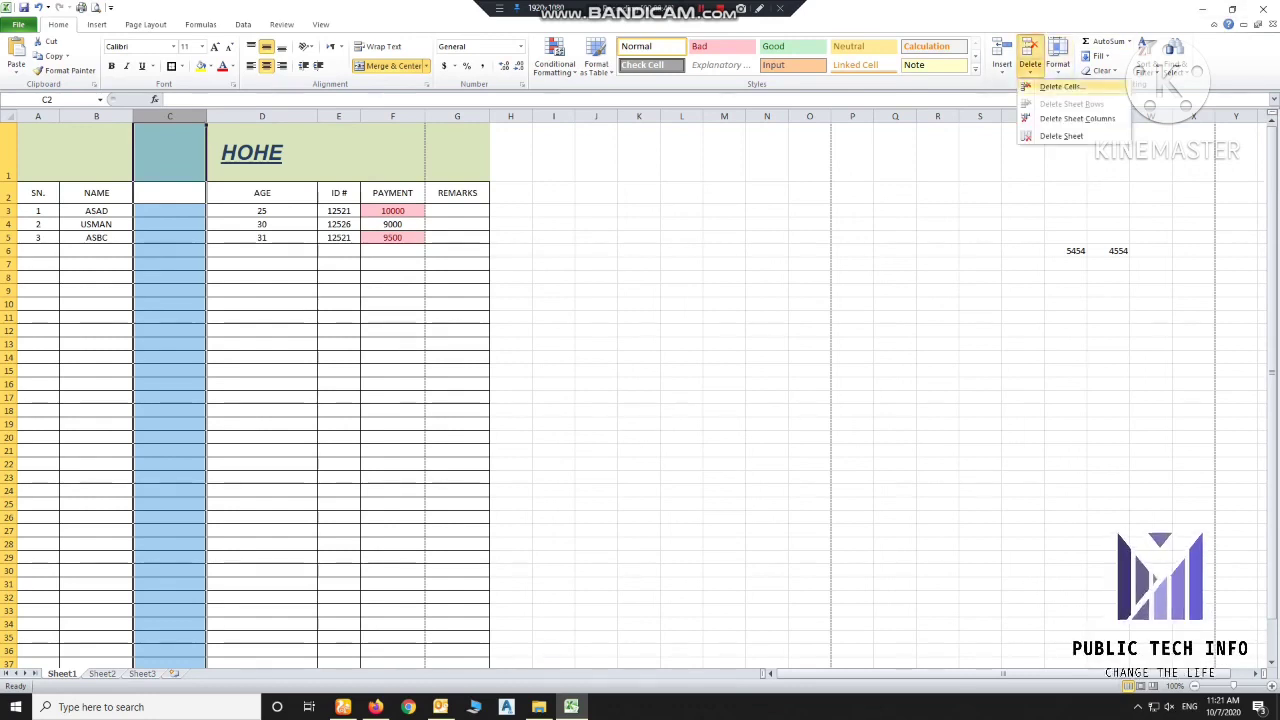
{"action": "left_click", "coordinate": [1075, 118]}
{"action": "left_click", "coordinate": [188, 250]}
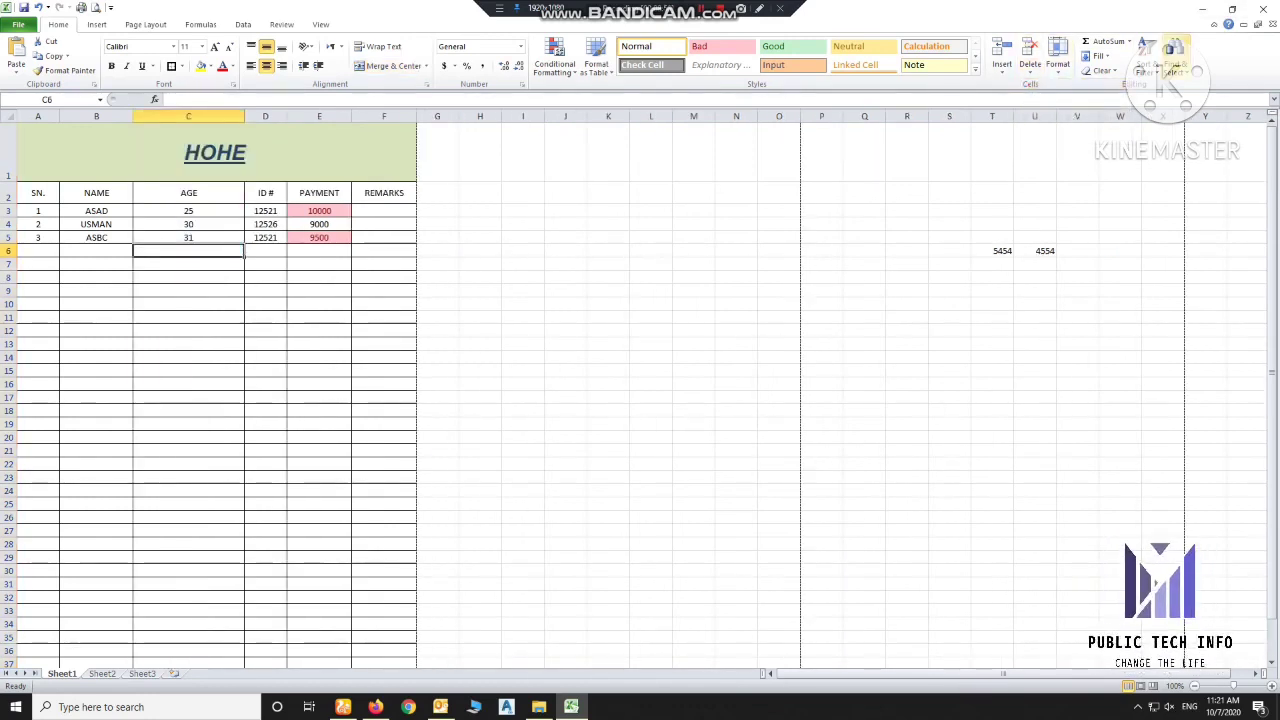
{"action": "left_click", "coordinate": [384, 317]}
- Insert black gradient-fill shadowed WordArt reading 'KSLDJFH KLLHF JKL' beside the table title
{"action": "left_click", "coordinate": [96, 24]}
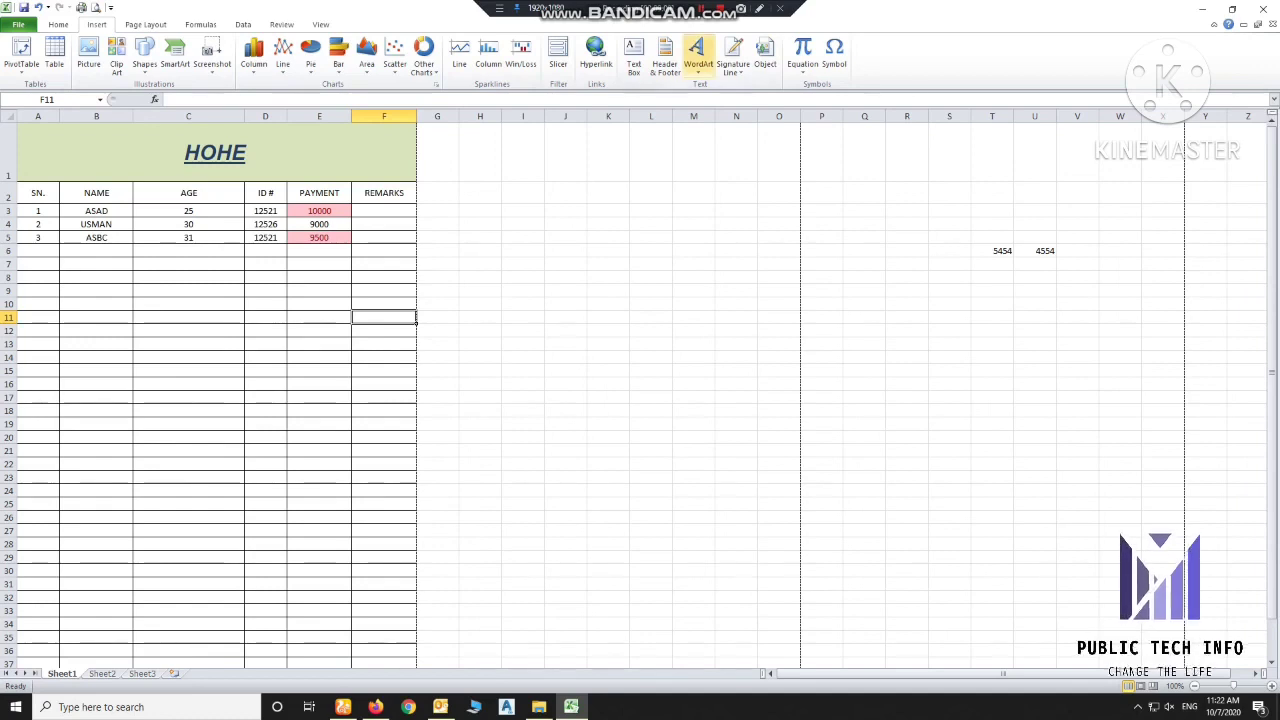
{"action": "left_click", "coordinate": [698, 55]}
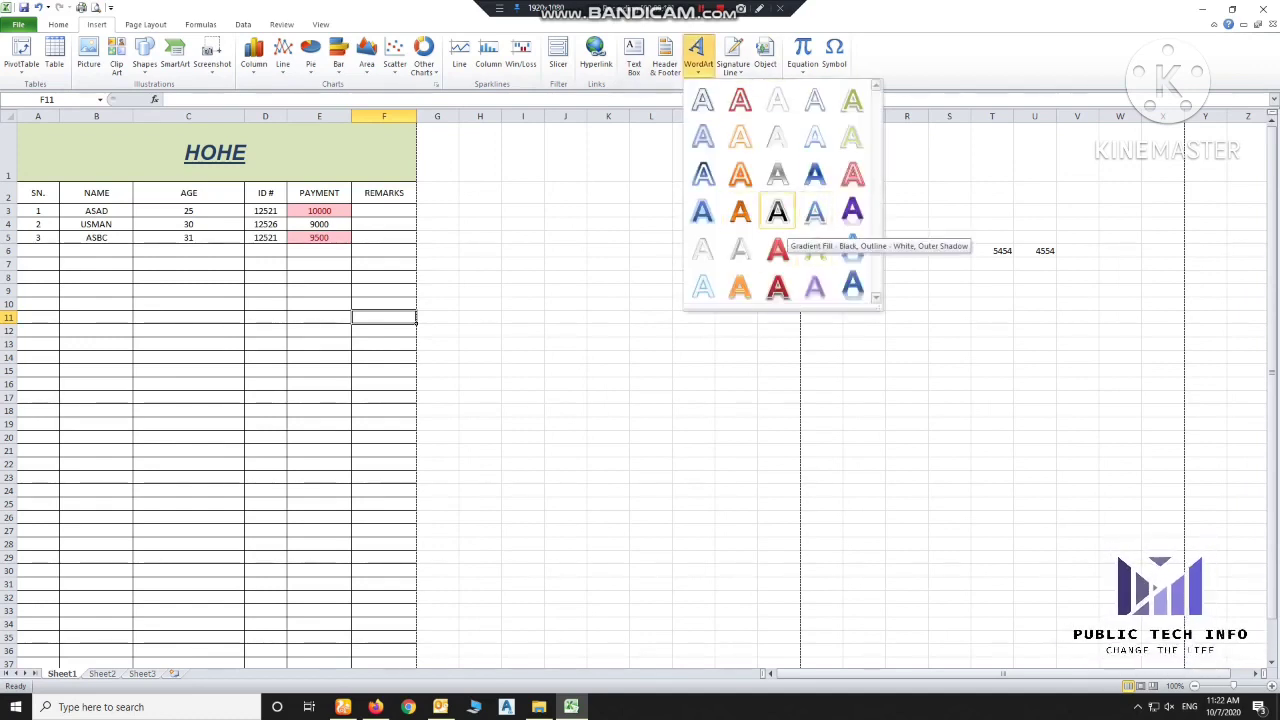
{"action": "left_click", "coordinate": [777, 211]}
{"action": "type", "text": "KSLDJFH KL"}
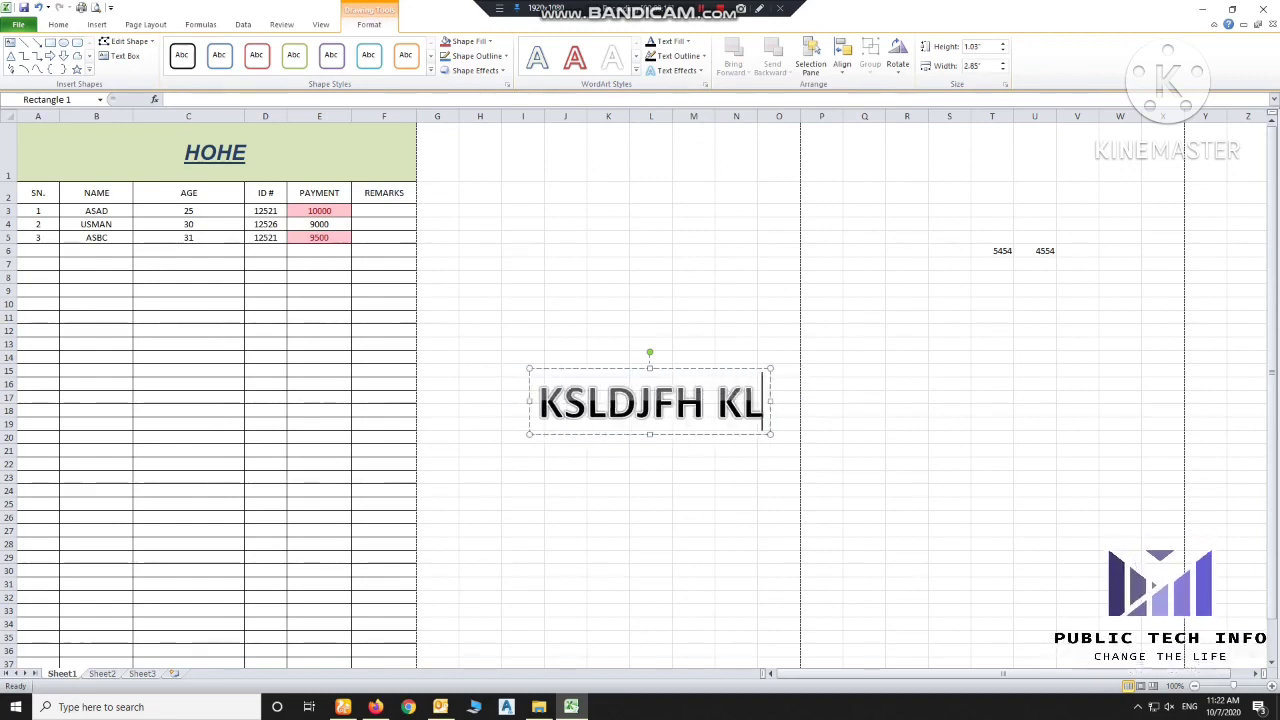
{"action": "type", "text": "LHF JKL"}
{"action": "left_click", "coordinate": [736, 263]}
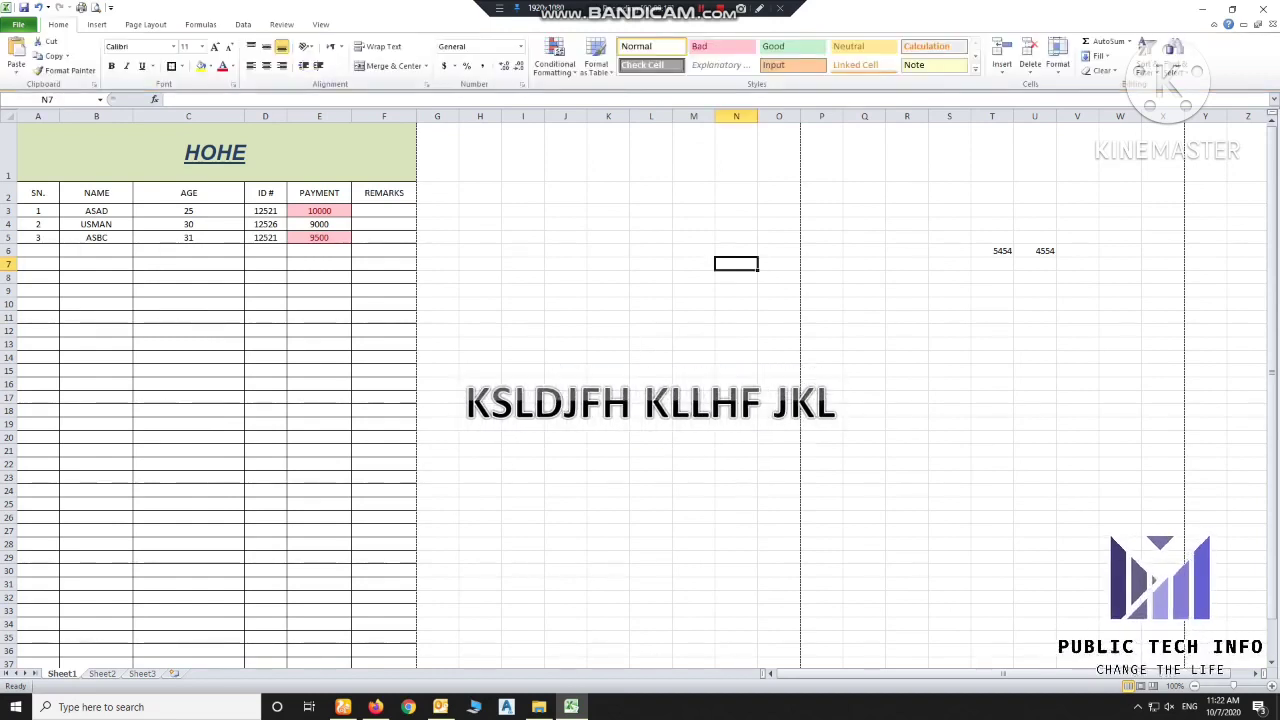
{"action": "left_click", "coordinate": [689, 402]}
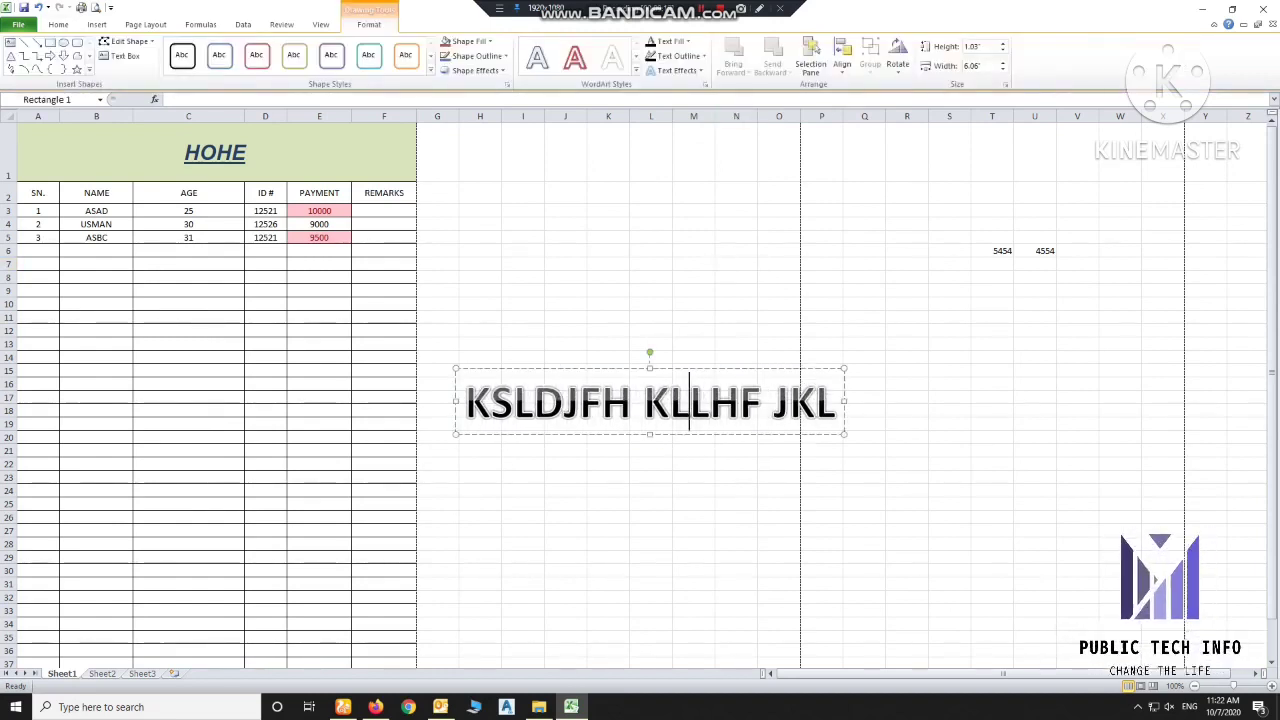
{"action": "left_click_drag", "start_coordinate": [600, 433], "coordinate": [584, 203]}
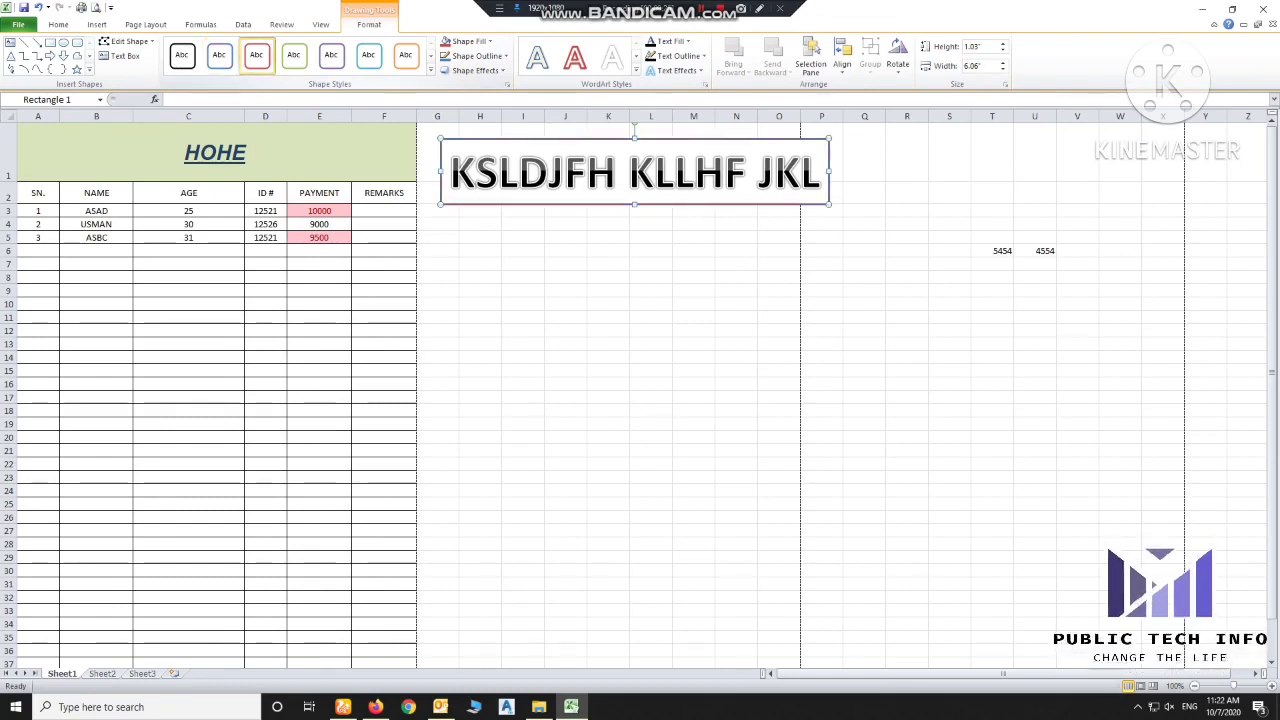
- Give the WordArt box an outlined shape style and a bold red WordArt style, then move it beside rows 5–8
{"action": "left_click", "coordinate": [331, 55]}
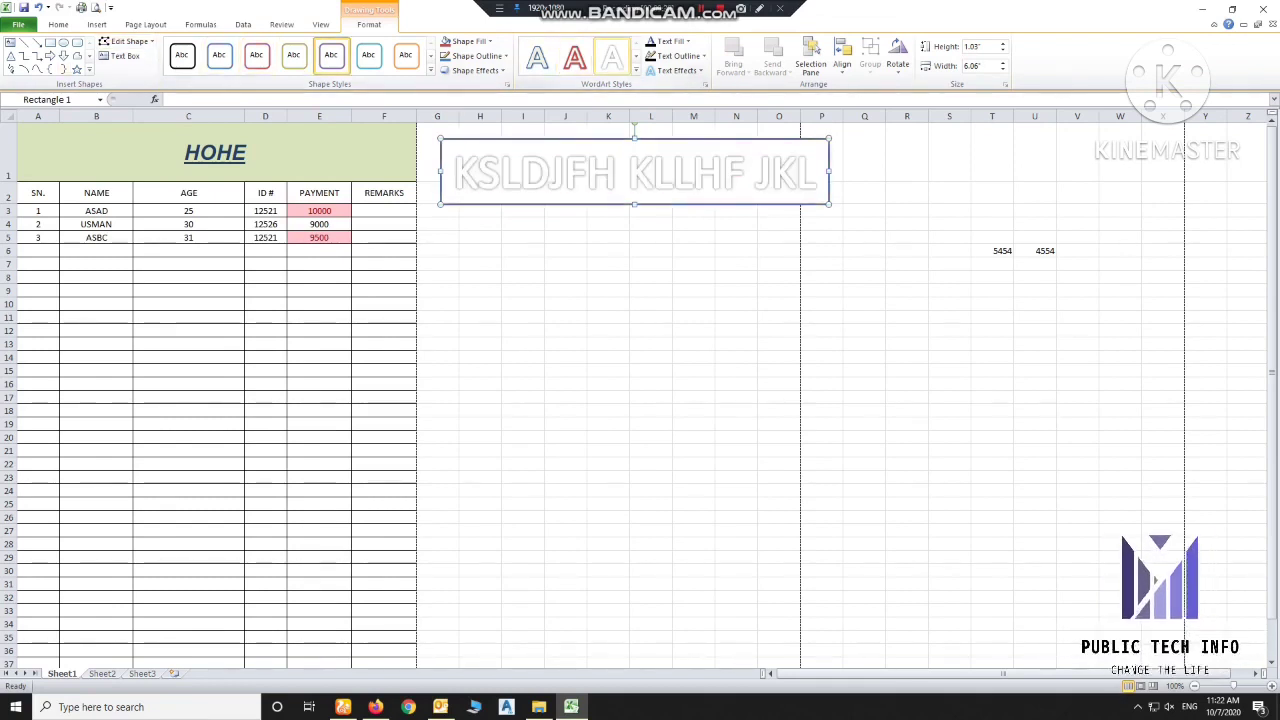
{"action": "left_click", "coordinate": [611, 57]}
{"action": "left_click", "coordinate": [636, 70]}
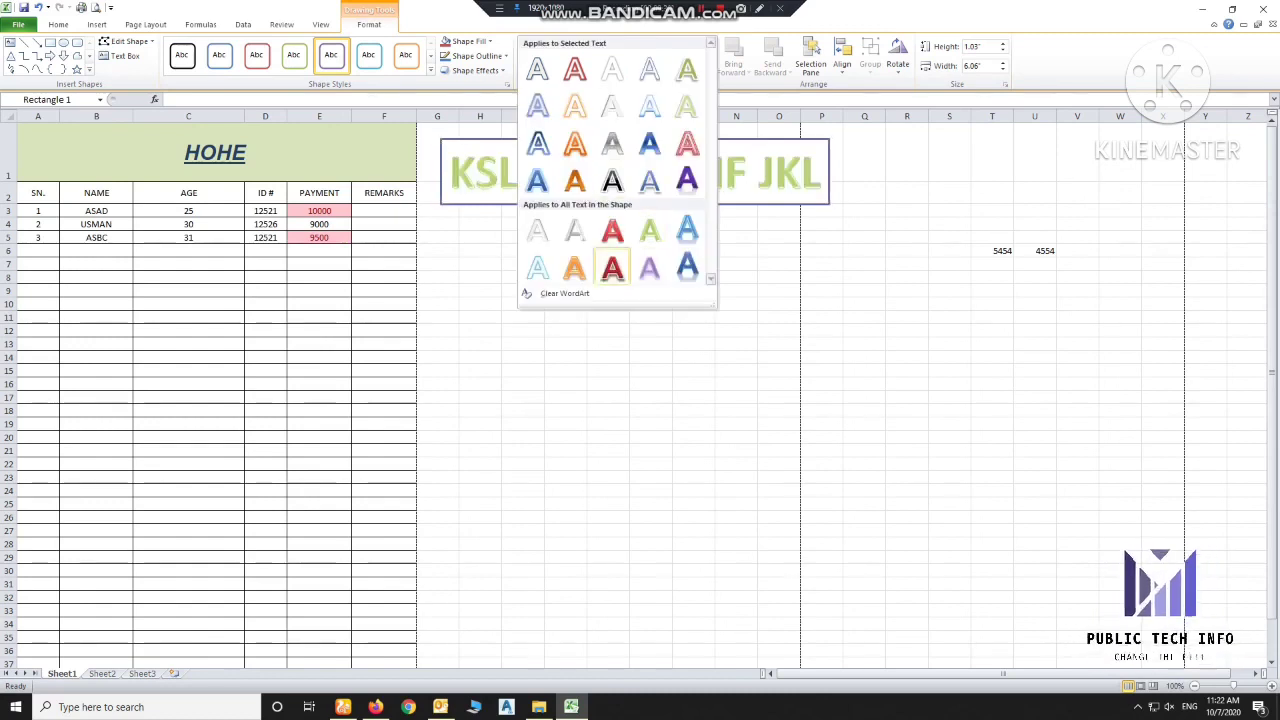
{"action": "left_click", "coordinate": [612, 267]}
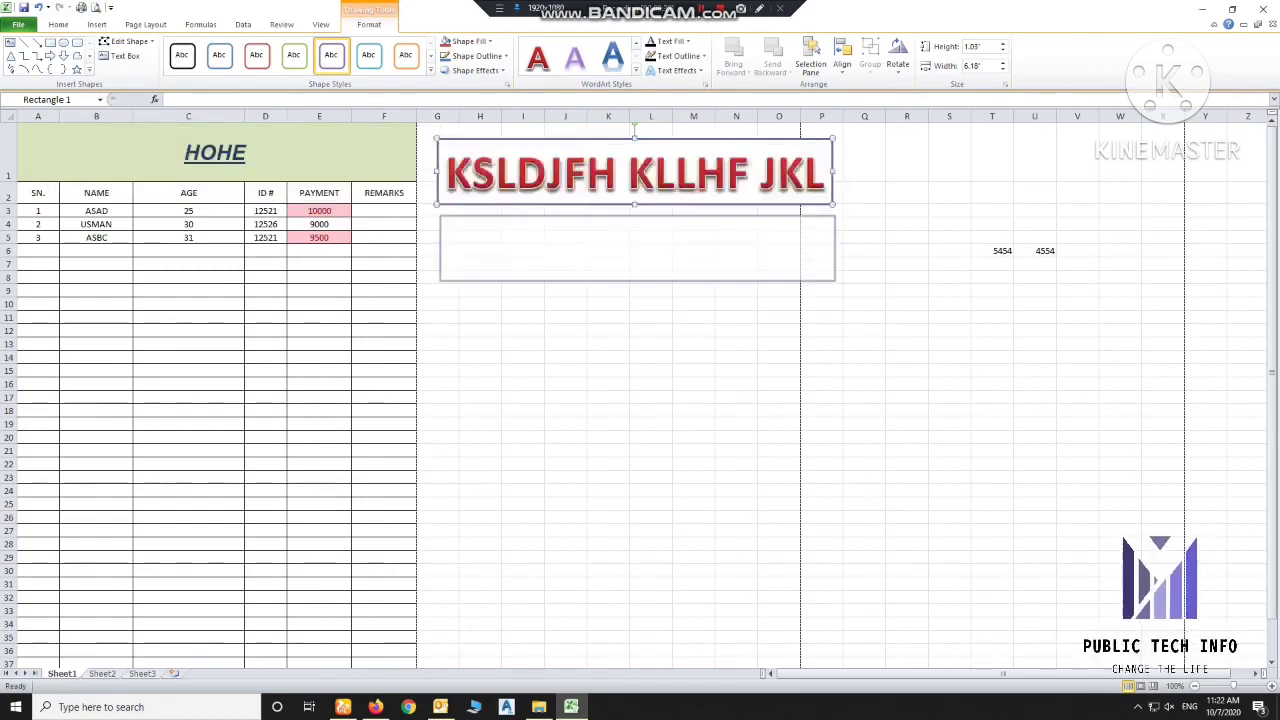
{"action": "left_click", "coordinate": [651, 250]}
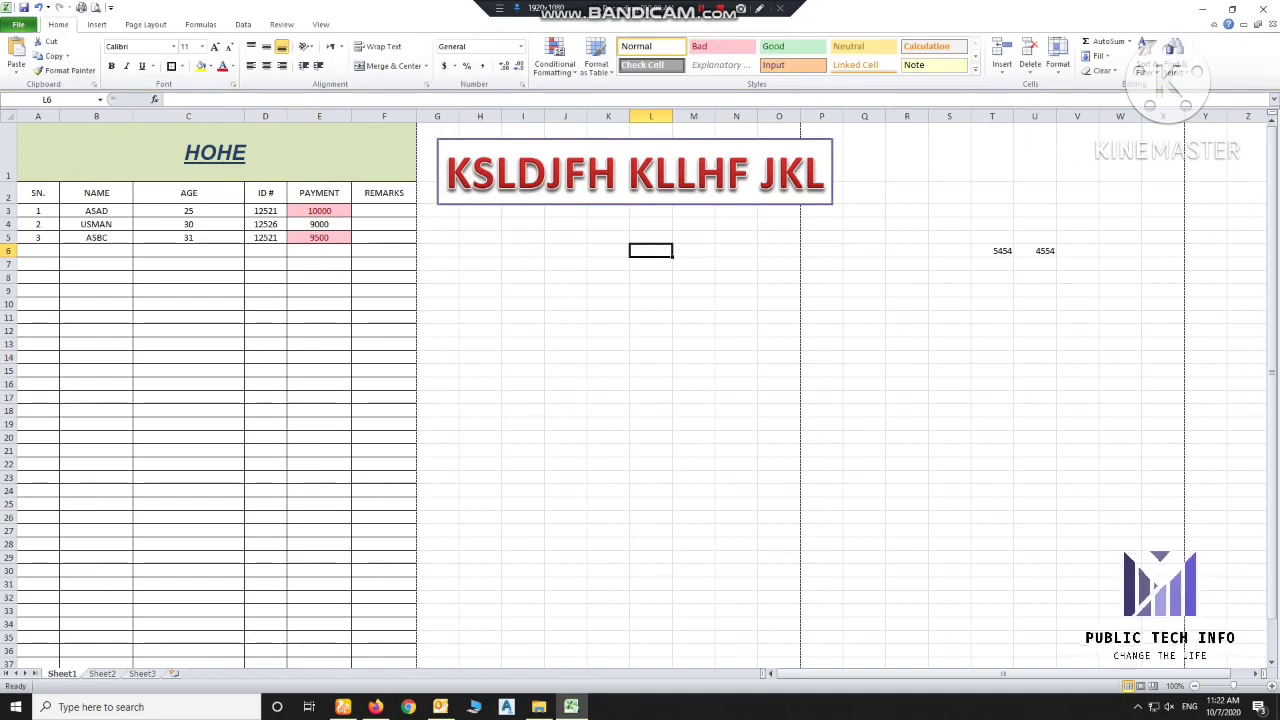
{"action": "left_click_drag", "start_coordinate": [634, 172], "coordinate": [634, 267]}
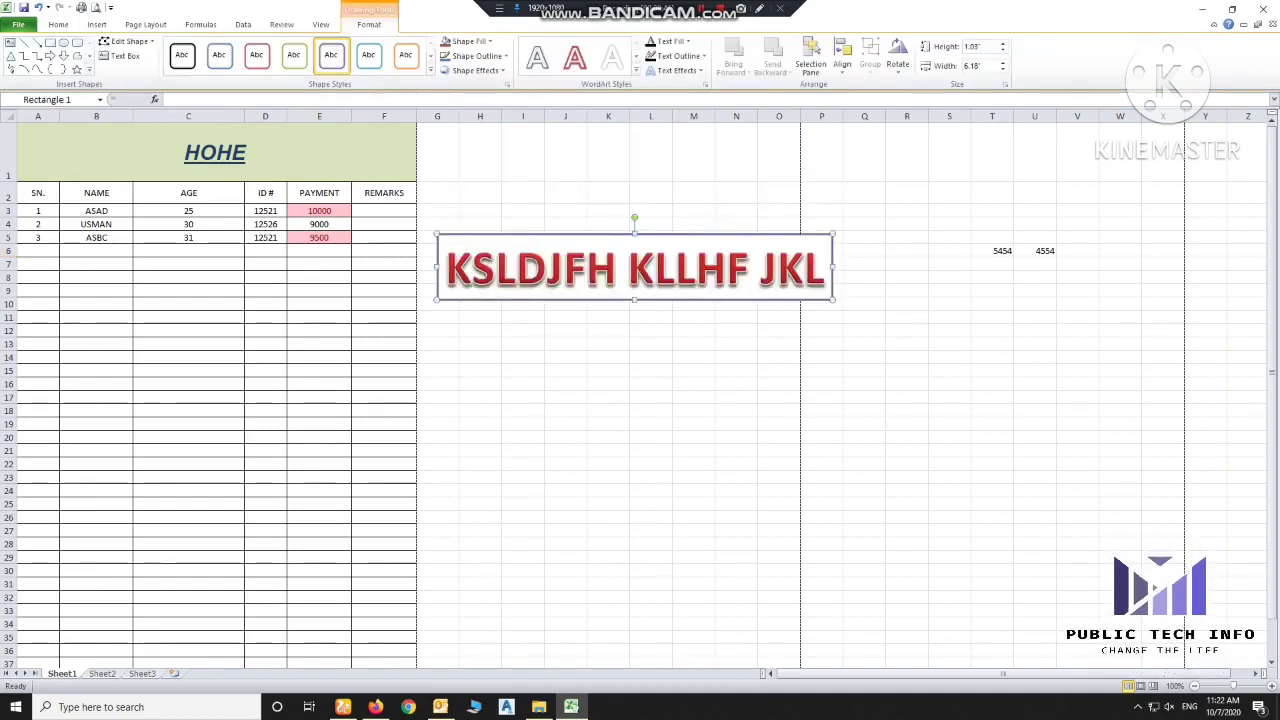
- Cancel the Insert Picture dialog and open the Clip Art search pane instead
{"action": "left_click", "coordinate": [96, 24]}
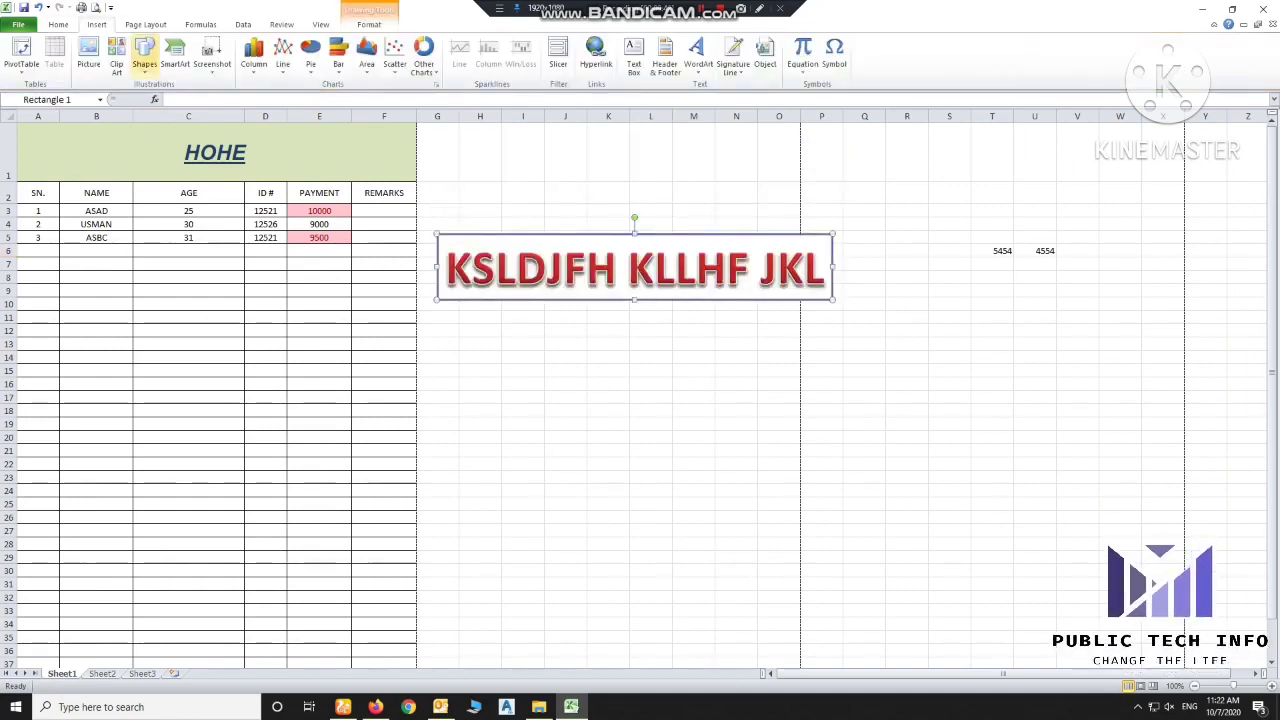
{"action": "left_click", "coordinate": [88, 55]}
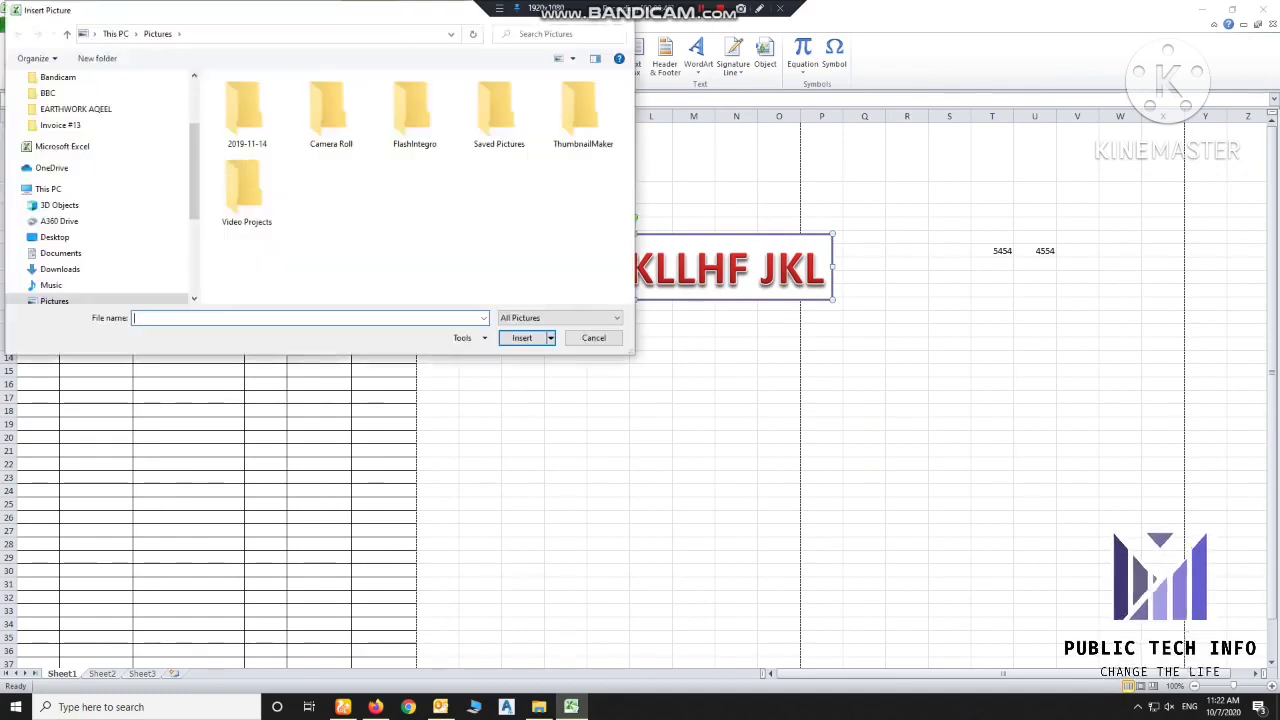
{"action": "key", "text": "Escape"}
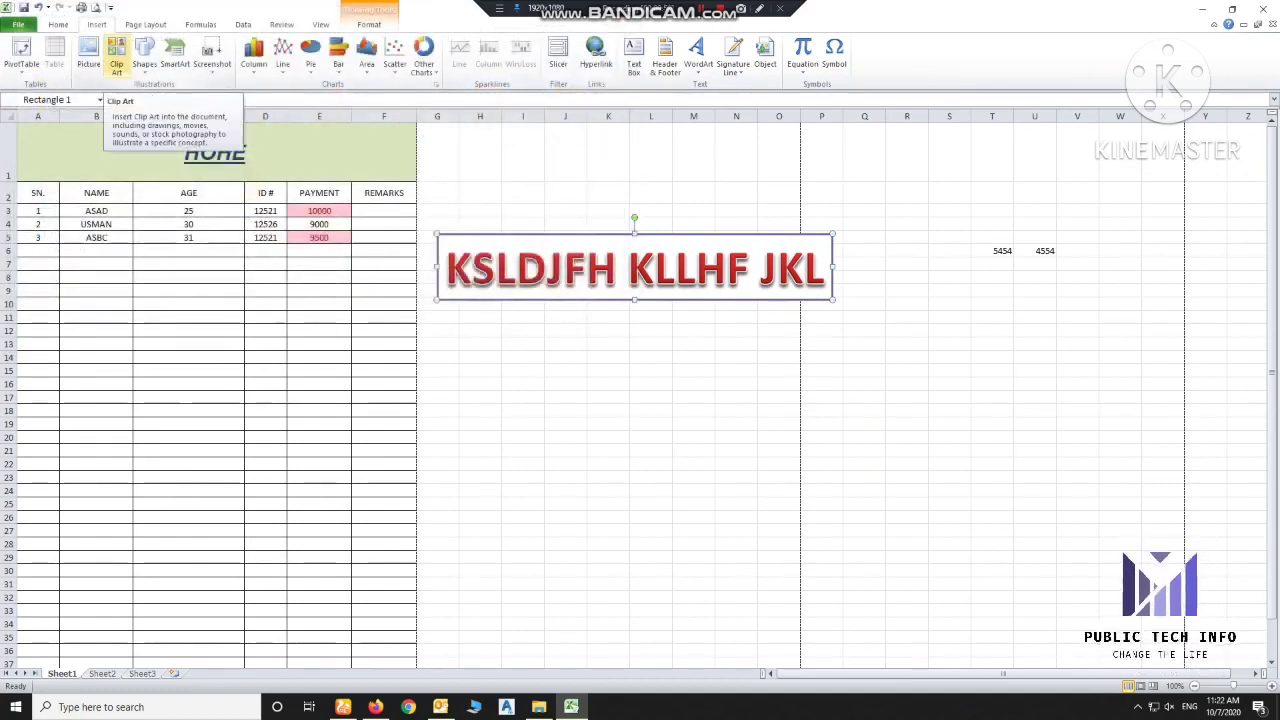
{"action": "left_click", "coordinate": [565, 383]}
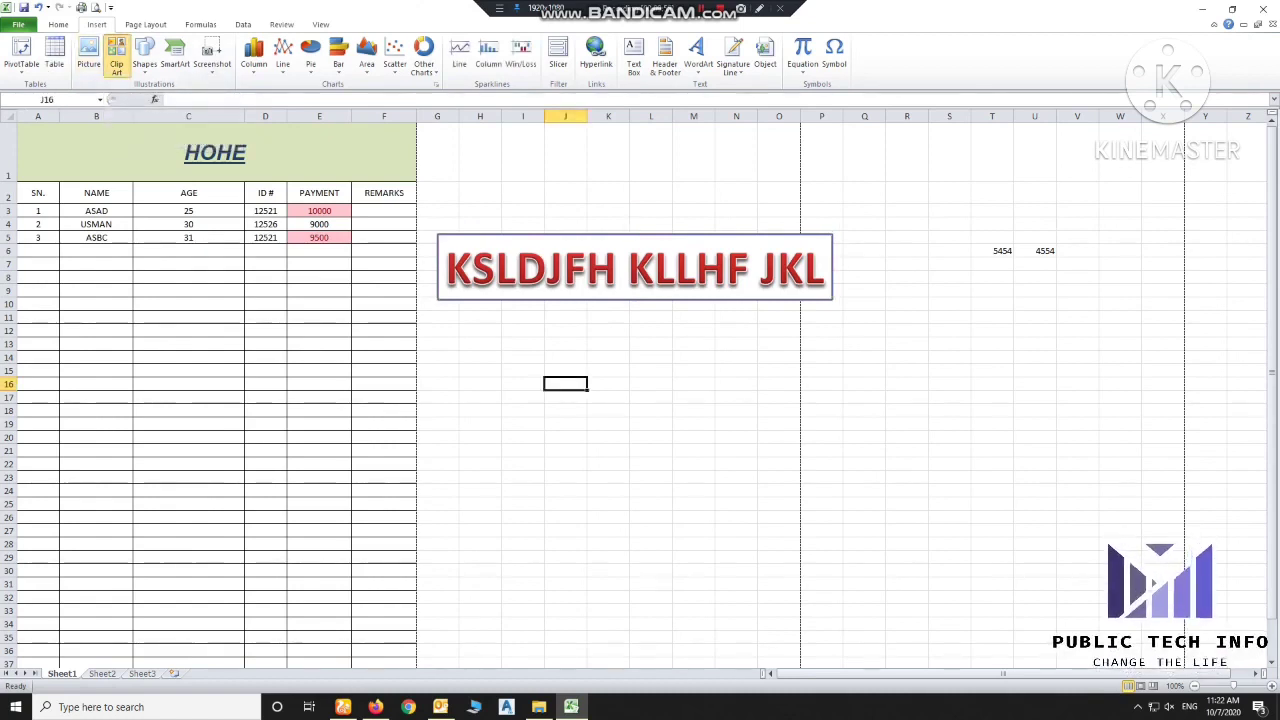
{"action": "left_click", "coordinate": [116, 55]}
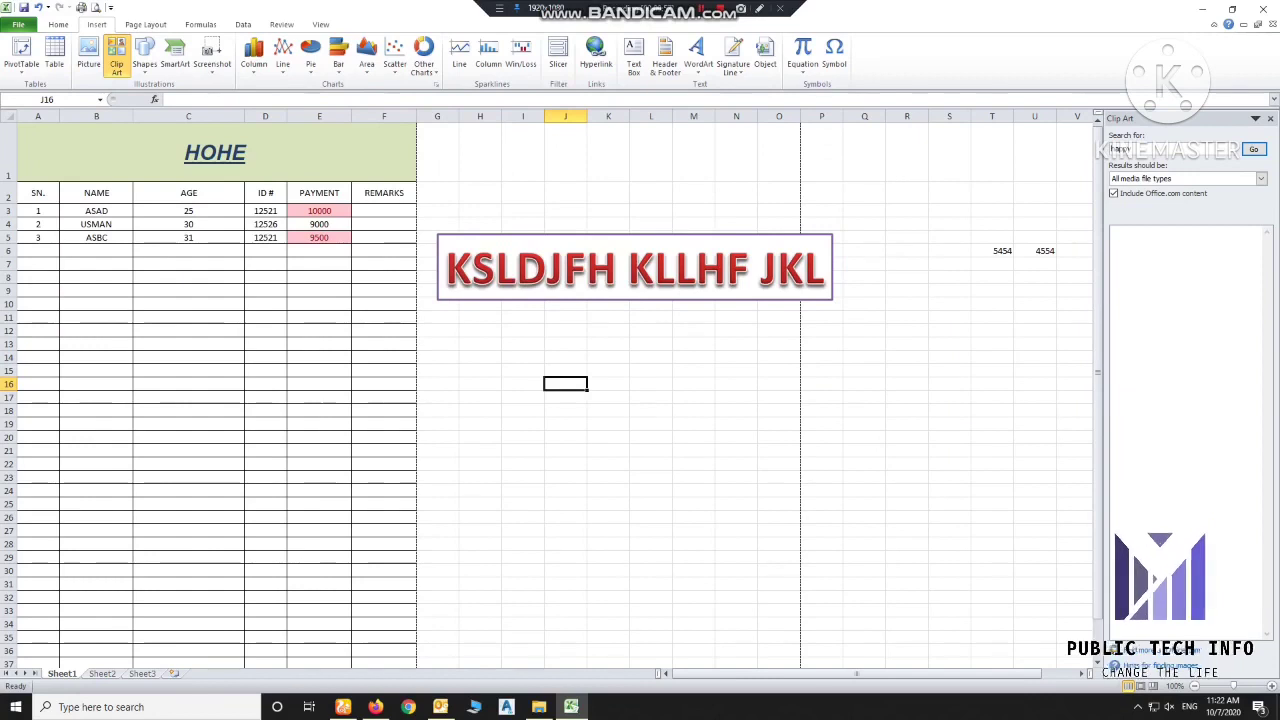